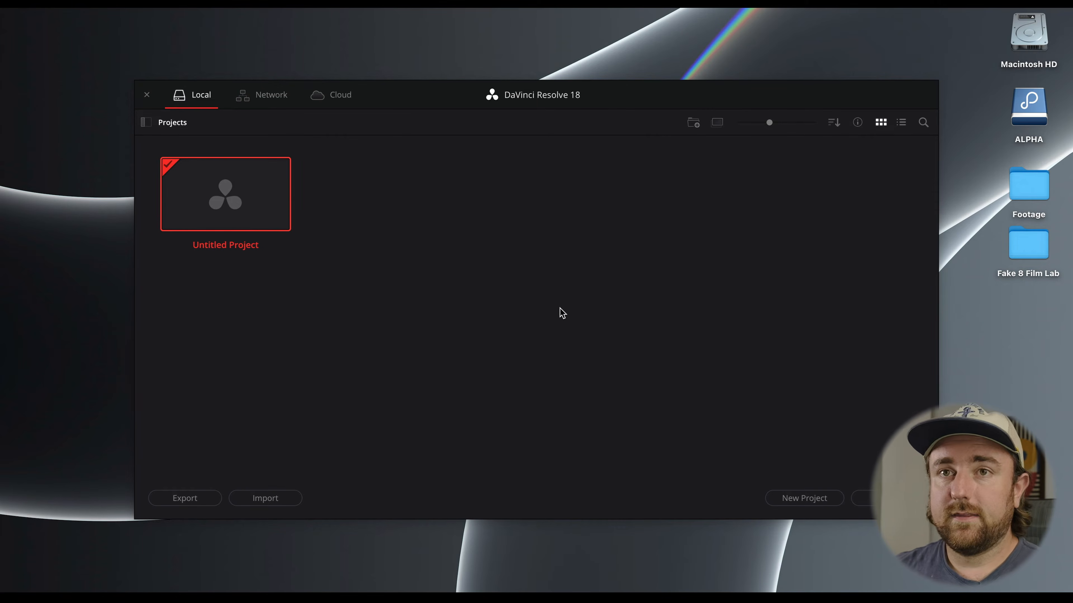
Create a new project named Fake 8 Film Lab.
{"action": "right_click", "coordinate": [475, 255]}
{"action": "left_click", "coordinate": [541, 262]}
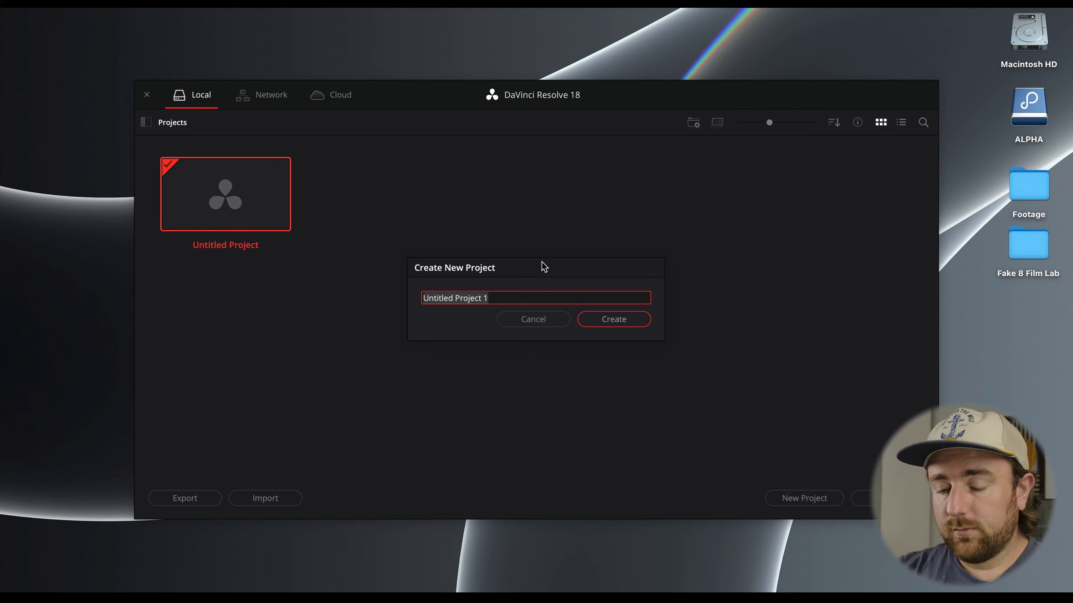
{"action": "type", "text": "Fake "}
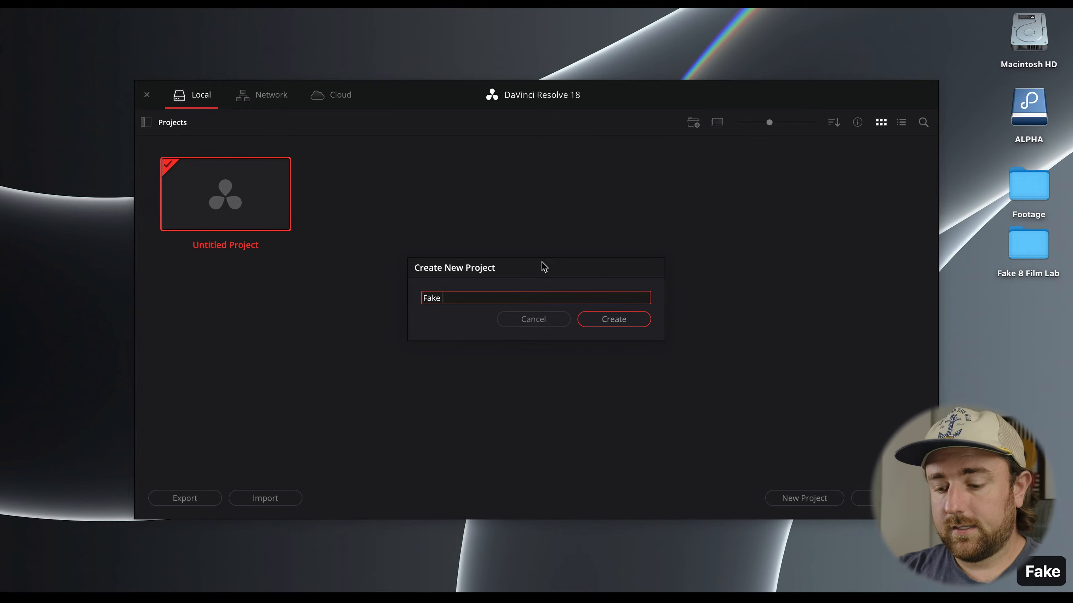
{"action": "type", "text": "8 Film Lab"}
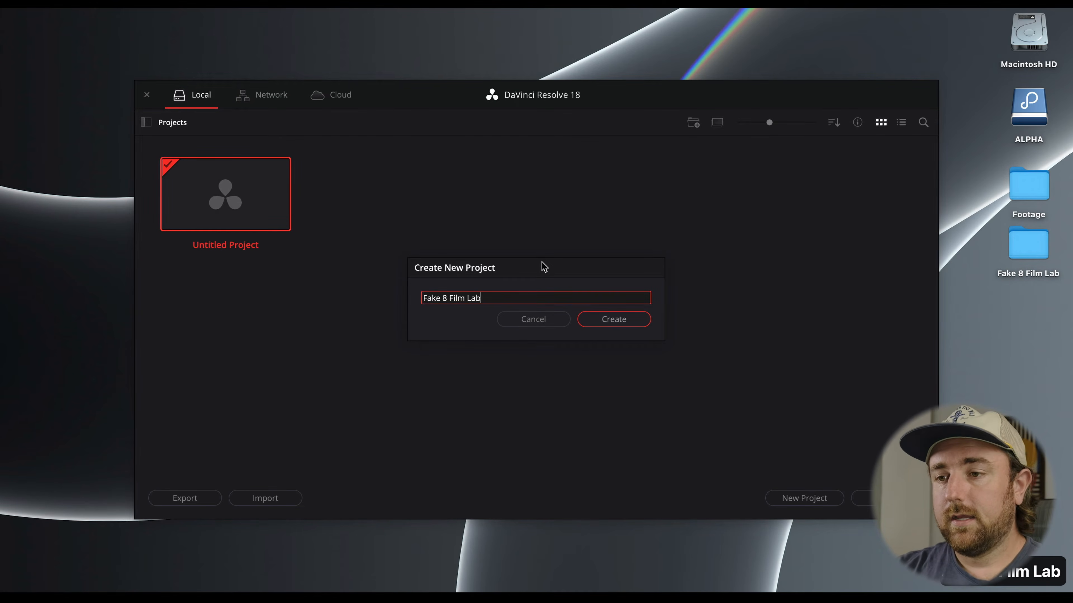
{"action": "left_click", "coordinate": [614, 320]}
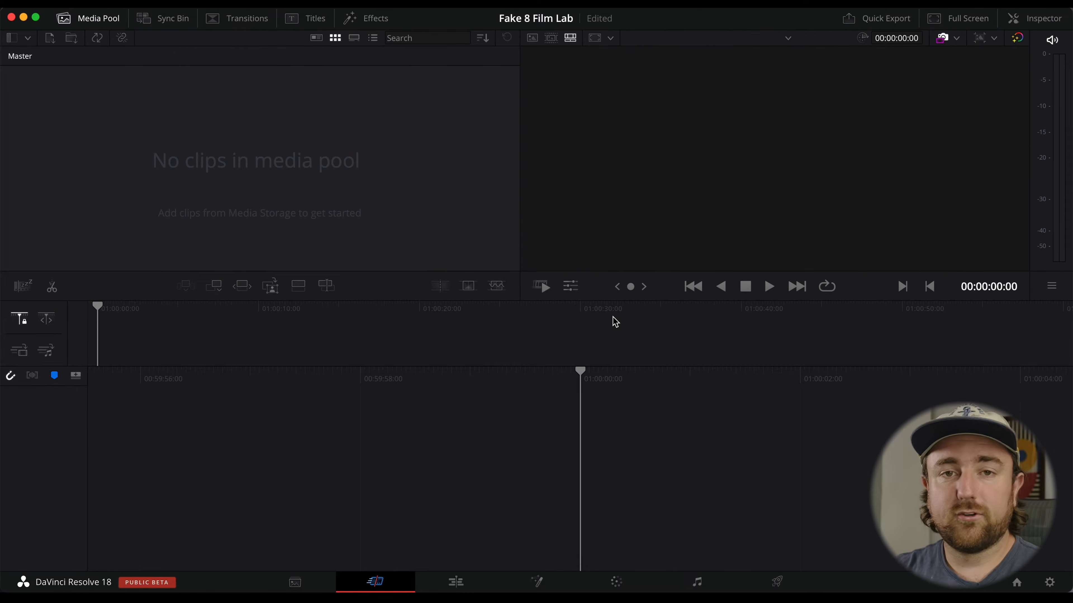
Open the project settings and set both the timeline frame rate and playback frame rate to 18 fps.
{"action": "key", "text": "super+Tab"}
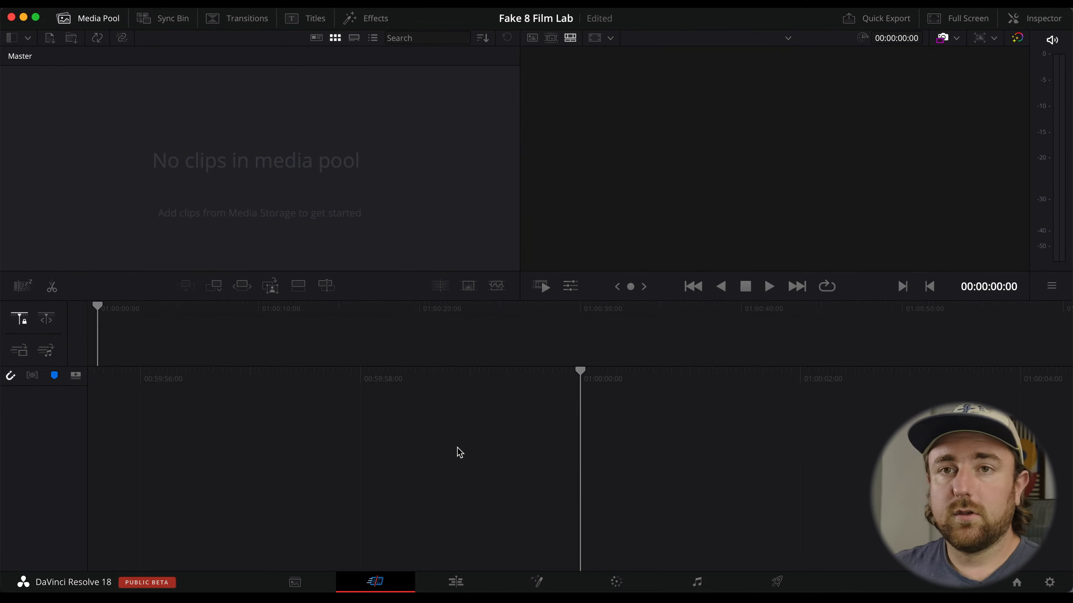
{"action": "left_click", "coordinate": [139, 6]}
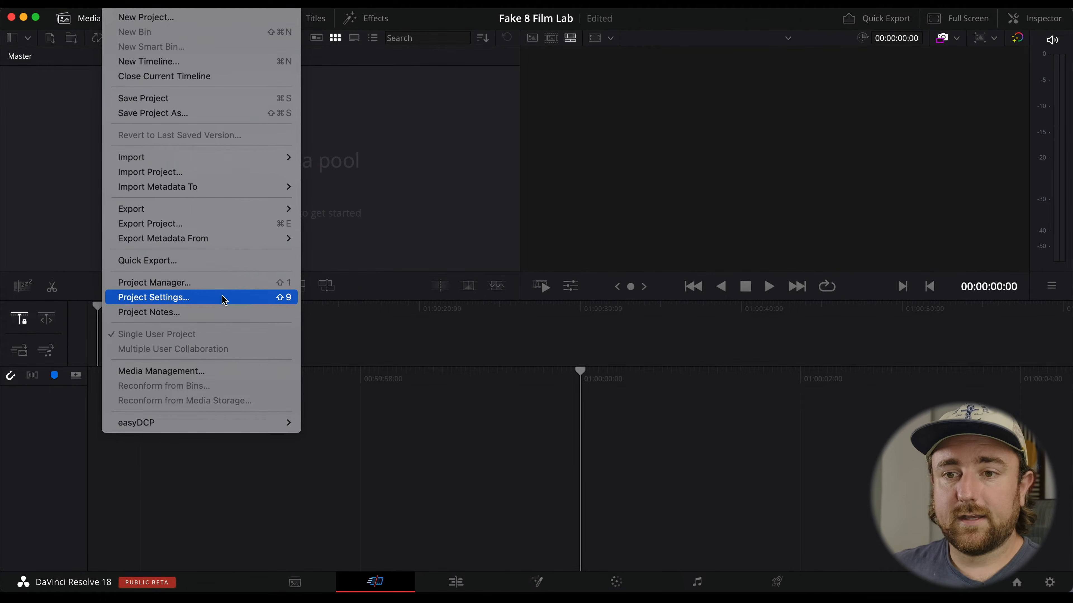
{"action": "left_click", "coordinate": [244, 300]}
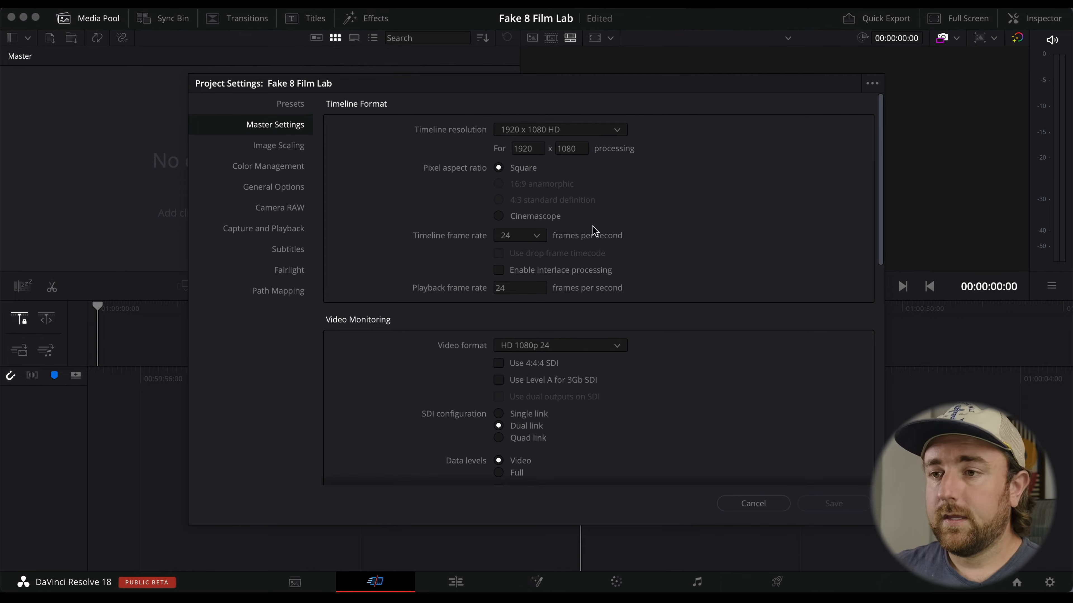
{"action": "left_click", "coordinate": [536, 235]}
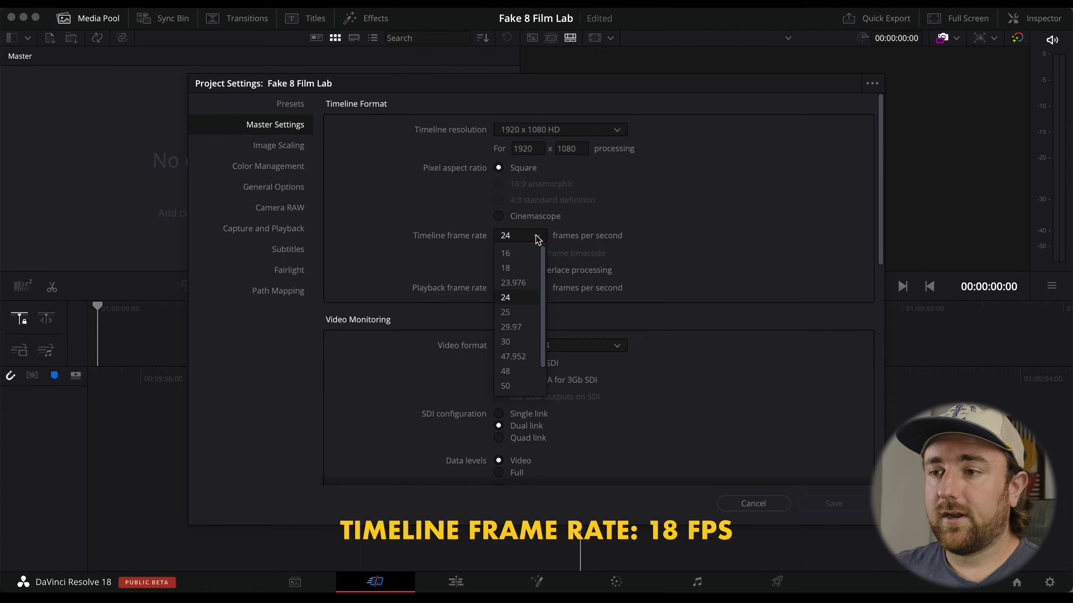
{"action": "left_click", "coordinate": [531, 266]}
{"action": "left_click", "coordinate": [520, 288]}
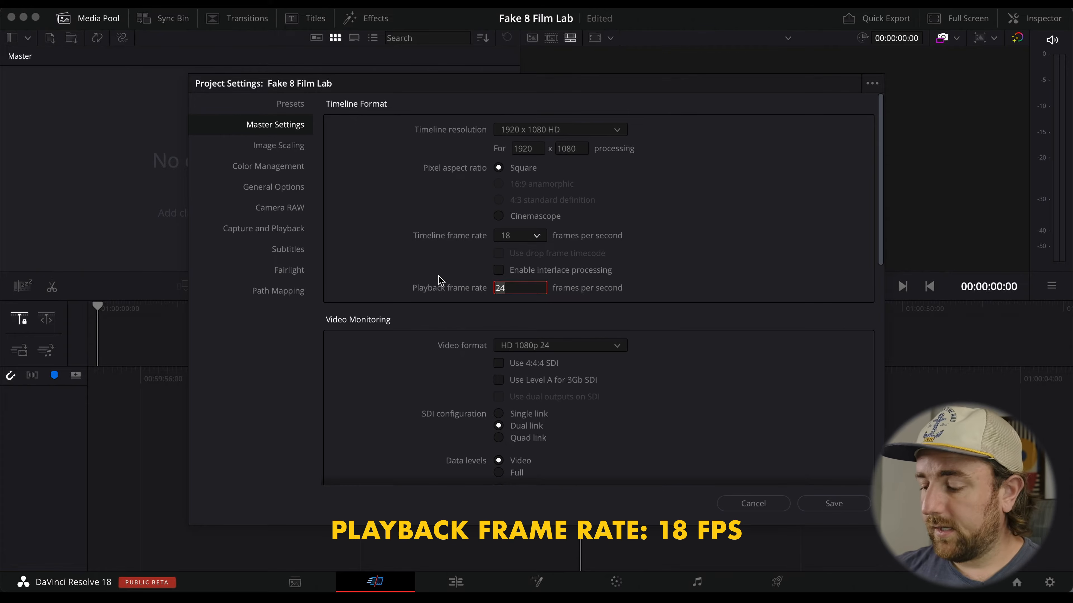
{"action": "type", "text": "18"}
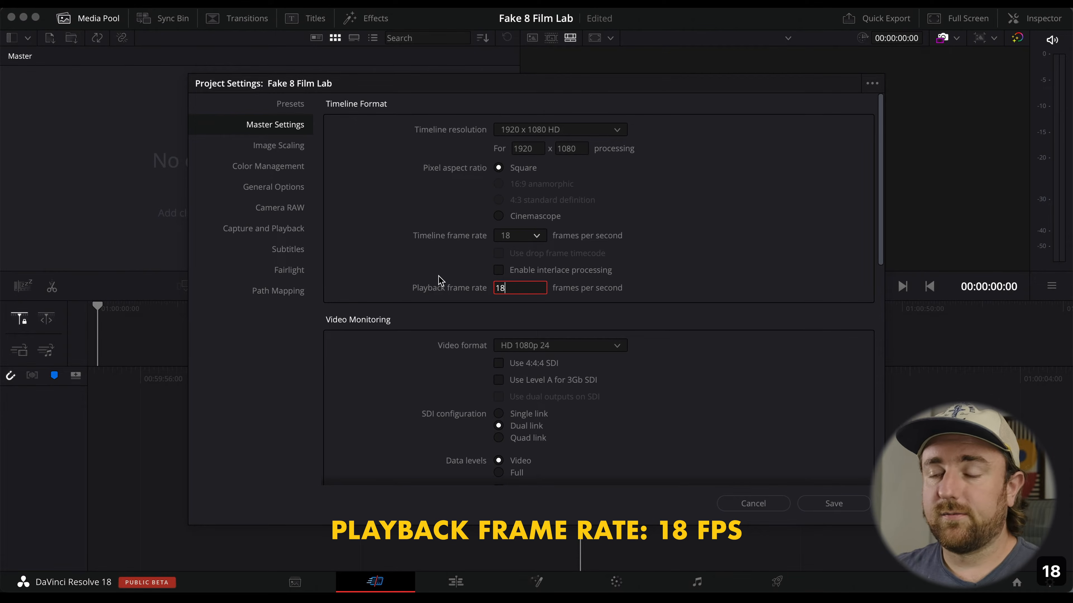
{"action": "left_click", "coordinate": [460, 267]}
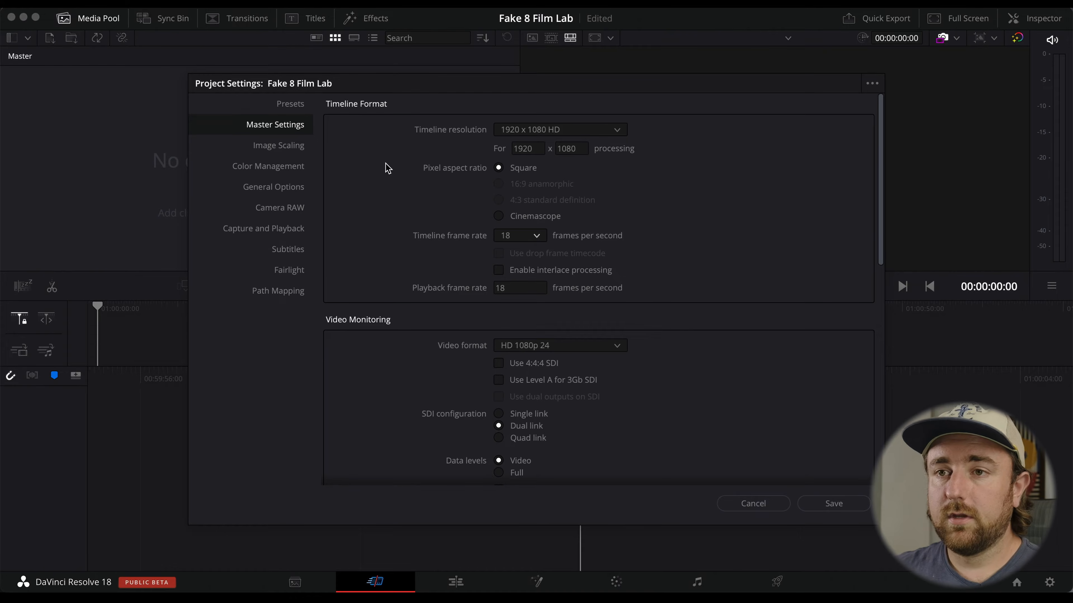
Set input scaling for mismatched resolution files to Scale full frame with crop.
{"action": "left_click", "coordinate": [281, 146]}
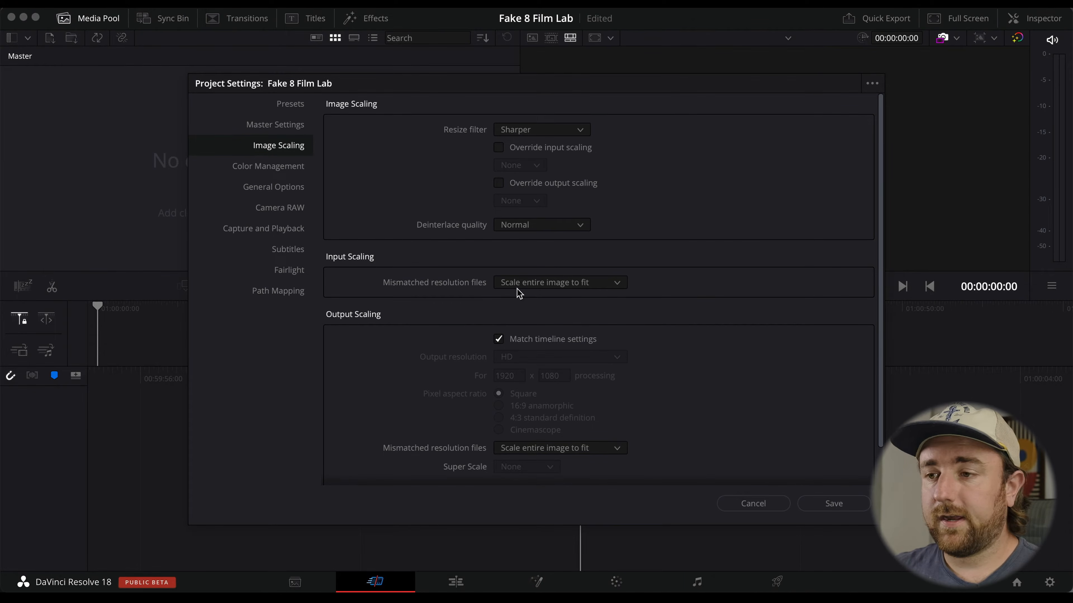
{"action": "left_click", "coordinate": [523, 283]}
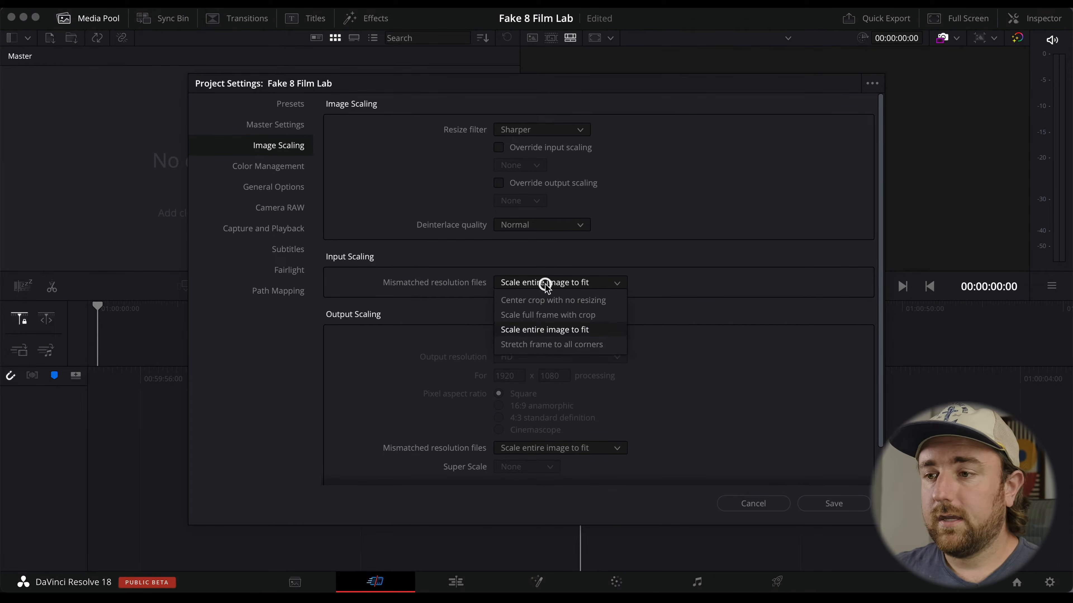
{"action": "left_click", "coordinate": [602, 316]}
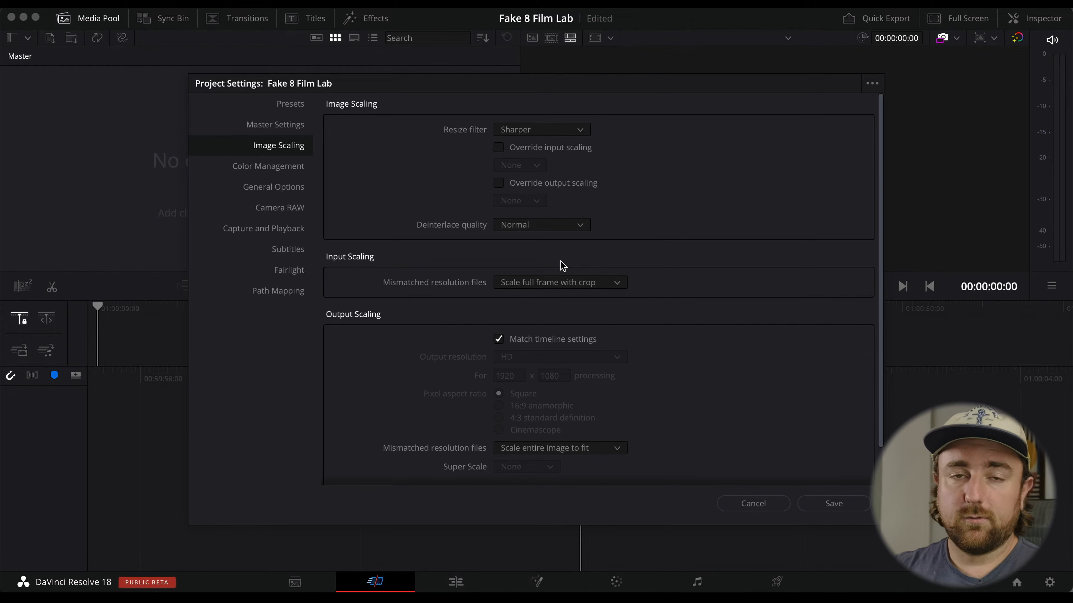
Keep DaVinci YRGB color science, set timeline and output color spaces to Rec.709-A, and save the project settings.
{"action": "left_click", "coordinate": [287, 168]}
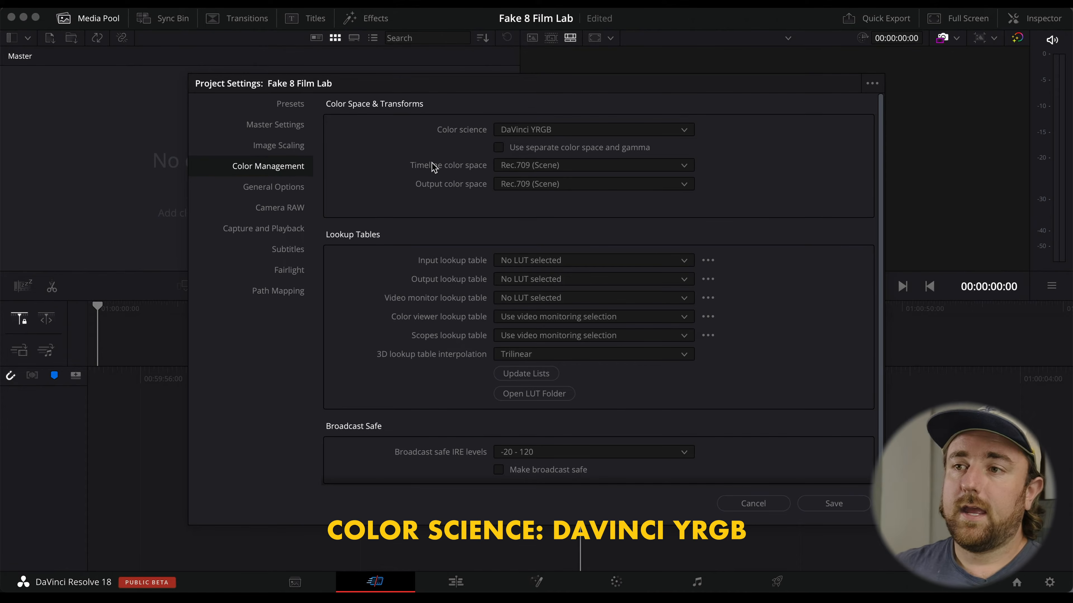
{"action": "left_click", "coordinate": [574, 134]}
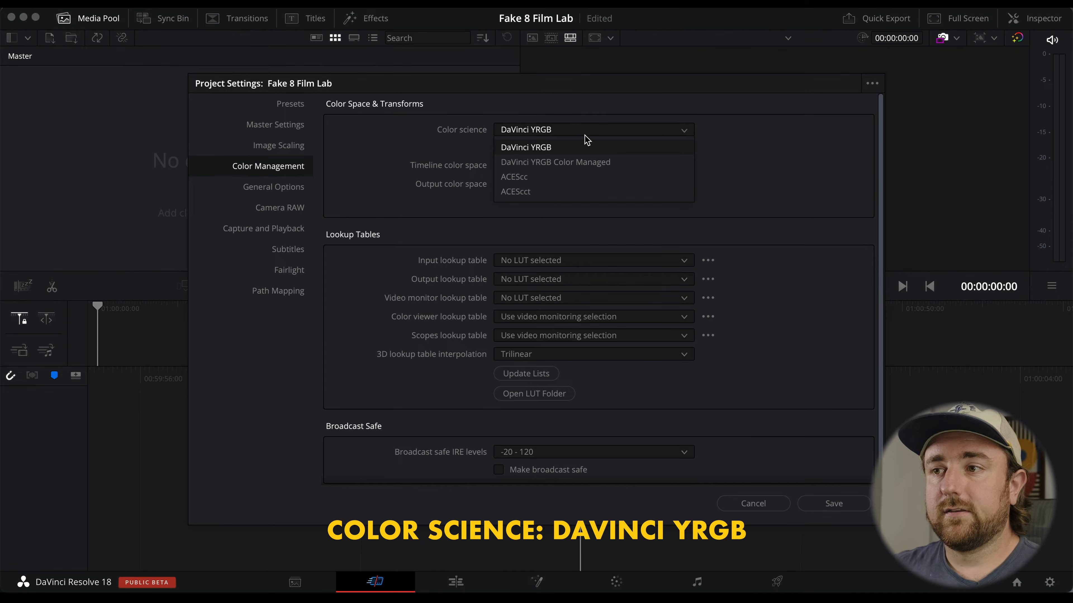
{"action": "left_click", "coordinate": [578, 149]}
{"action": "left_click", "coordinate": [629, 164]}
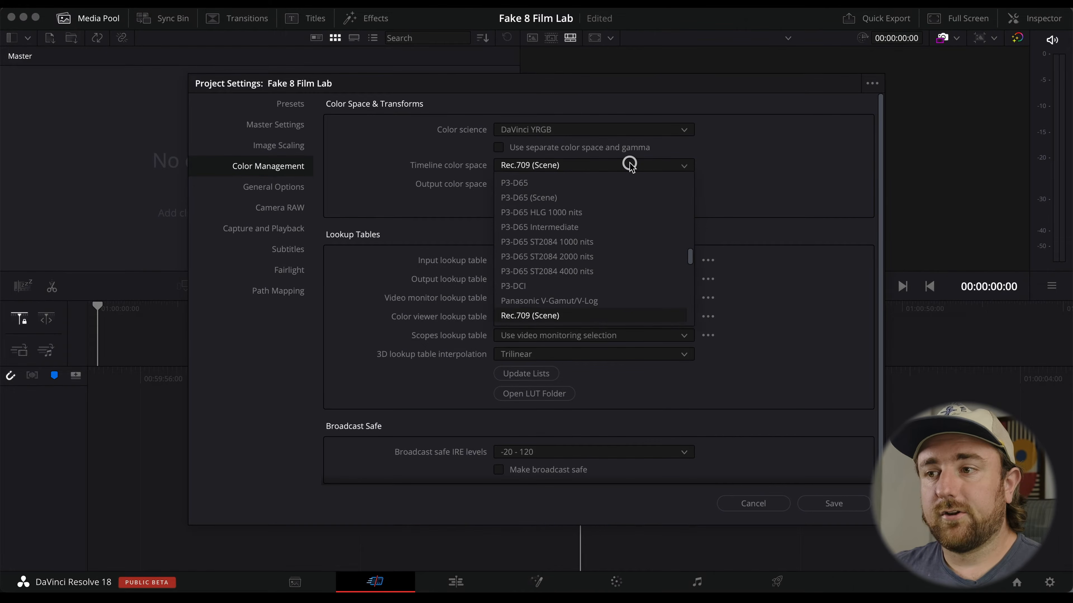
{"action": "scroll", "coordinate": [619, 205], "scroll_direction": "down", "scroll_amount": 5}
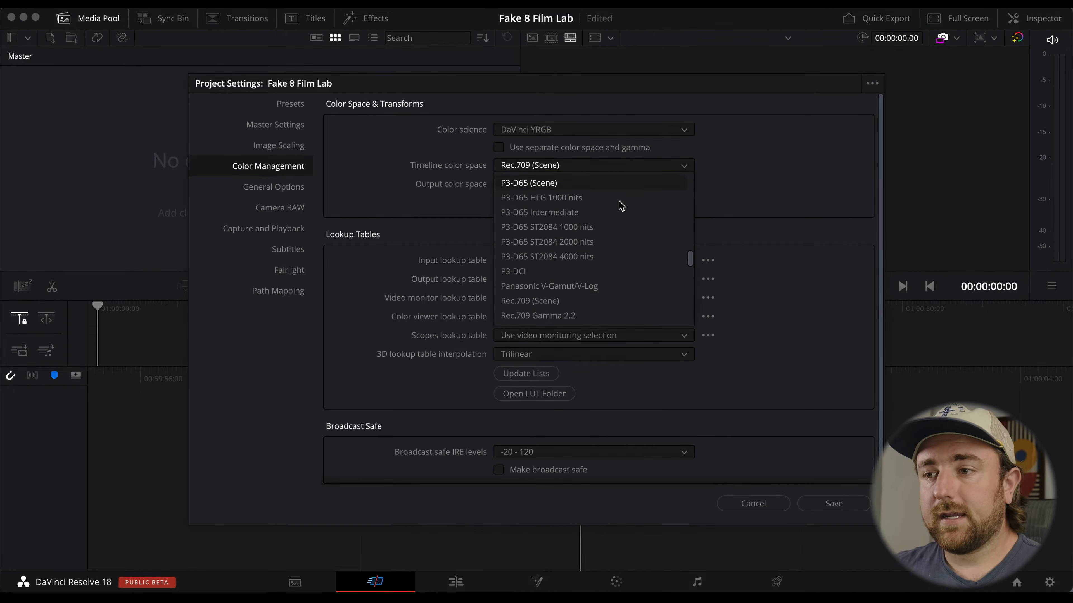
{"action": "left_click", "coordinate": [612, 302]}
{"action": "left_click", "coordinate": [590, 184]}
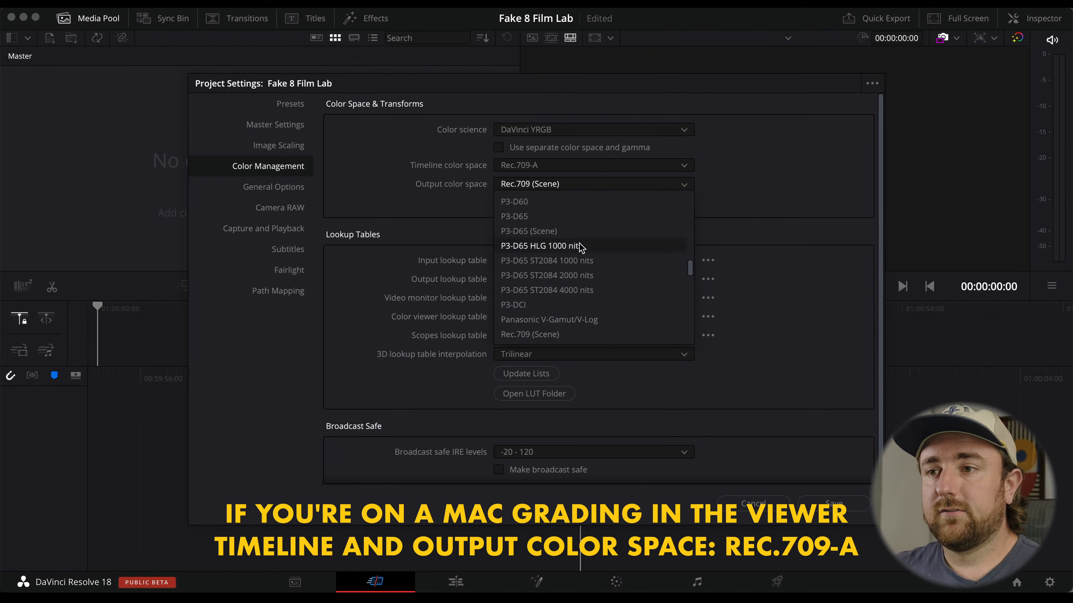
{"action": "scroll", "coordinate": [579, 246], "scroll_direction": "up", "scroll_amount": 10}
{"action": "left_click", "coordinate": [581, 202]}
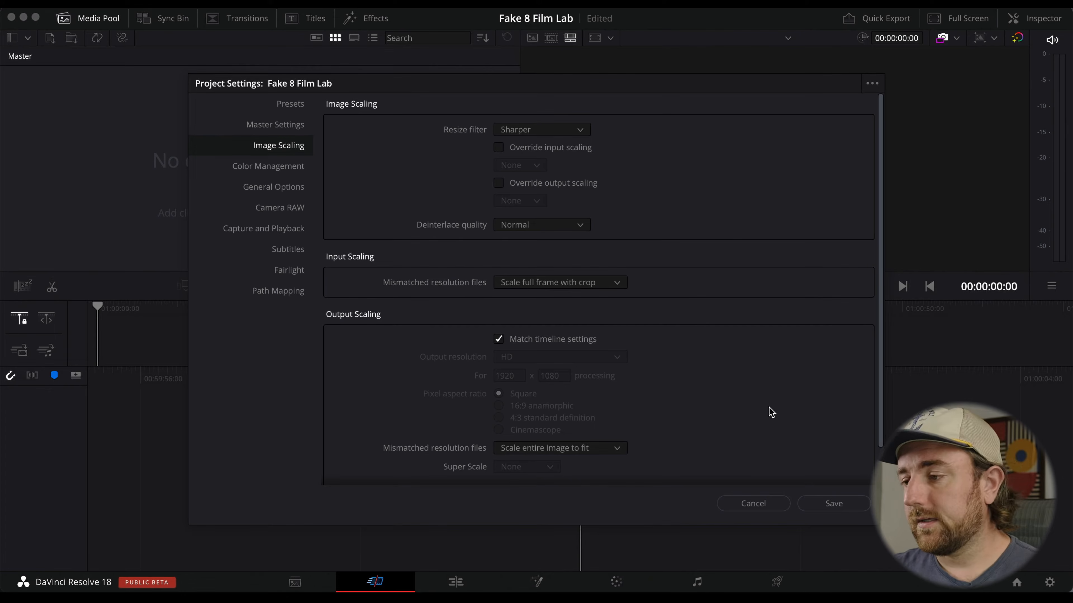
{"action": "left_click", "coordinate": [851, 501]}
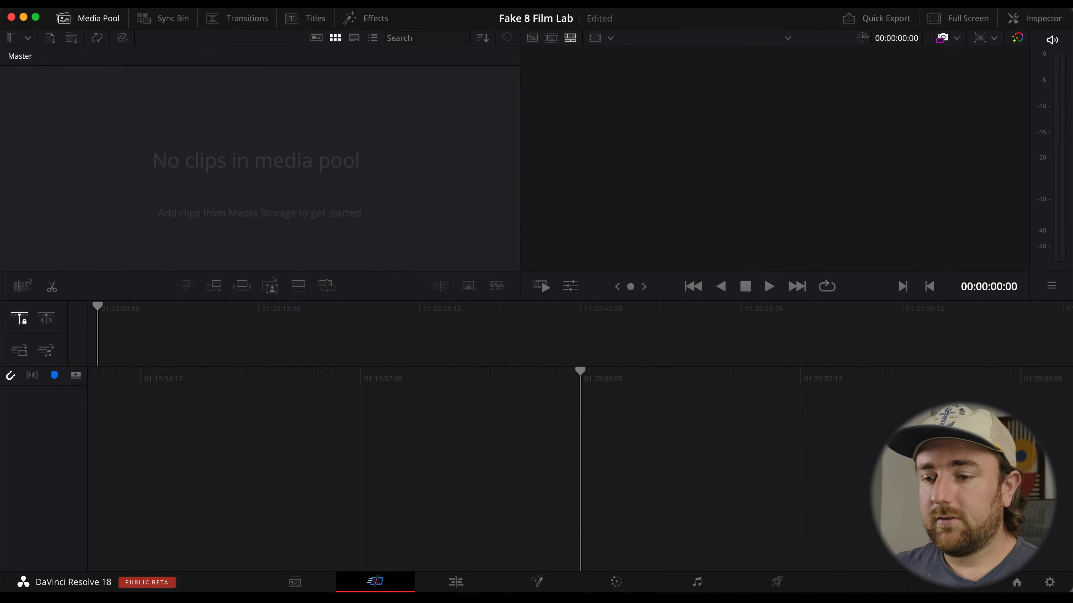
On the Media page, create a new media pool bin named Mattes & Grain.
{"action": "left_click", "coordinate": [295, 583]}
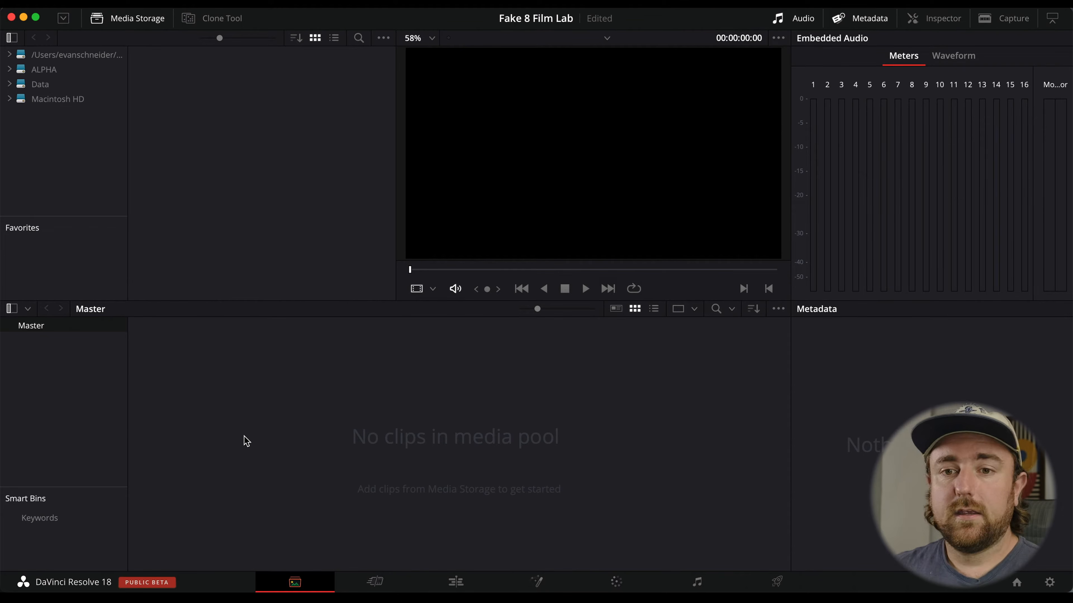
{"action": "right_click", "coordinate": [60, 366]}
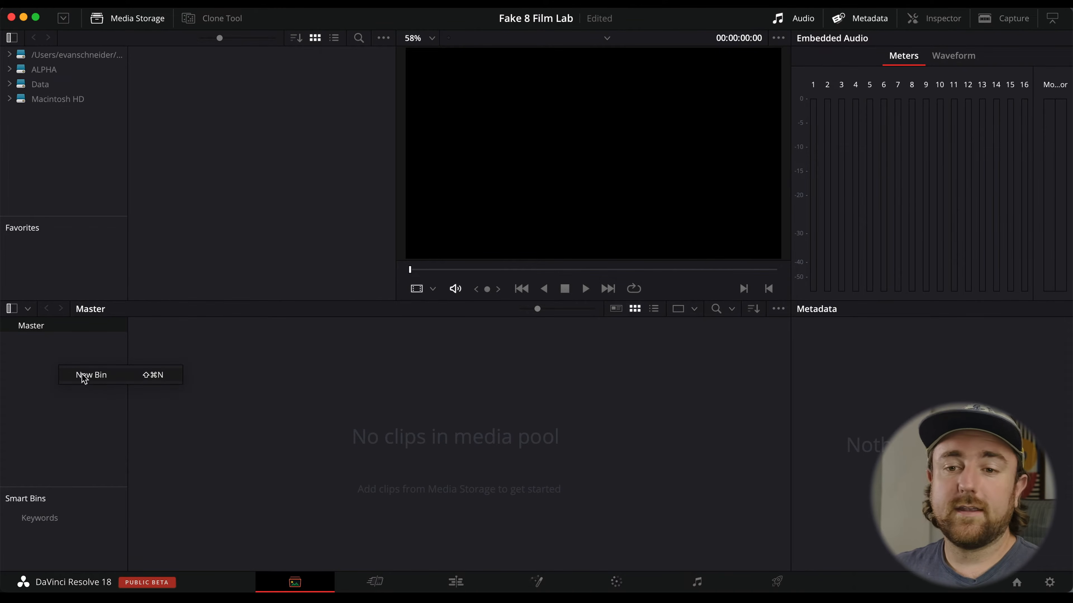
{"action": "left_click", "coordinate": [90, 376]}
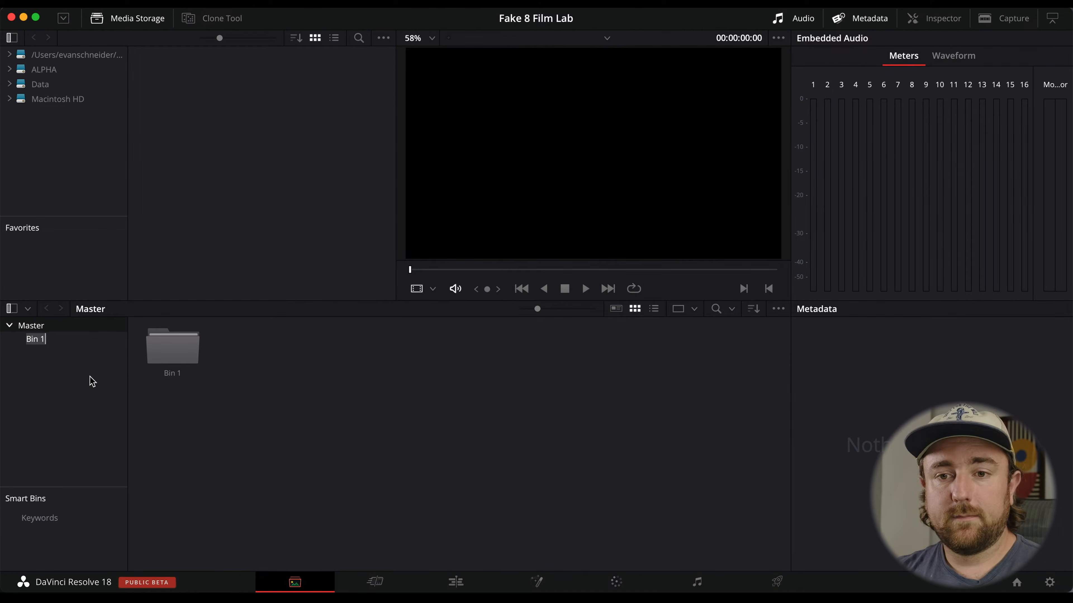
{"action": "type", "text": "Mattes"}
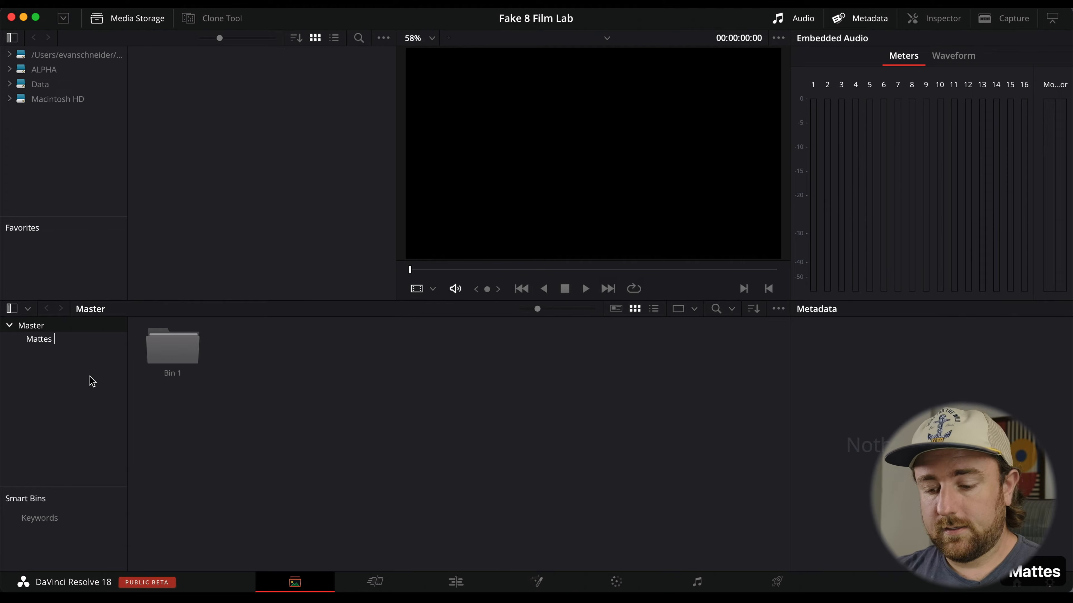
{"action": "type", "text": " & Grain"}
{"action": "key", "text": "Return"}
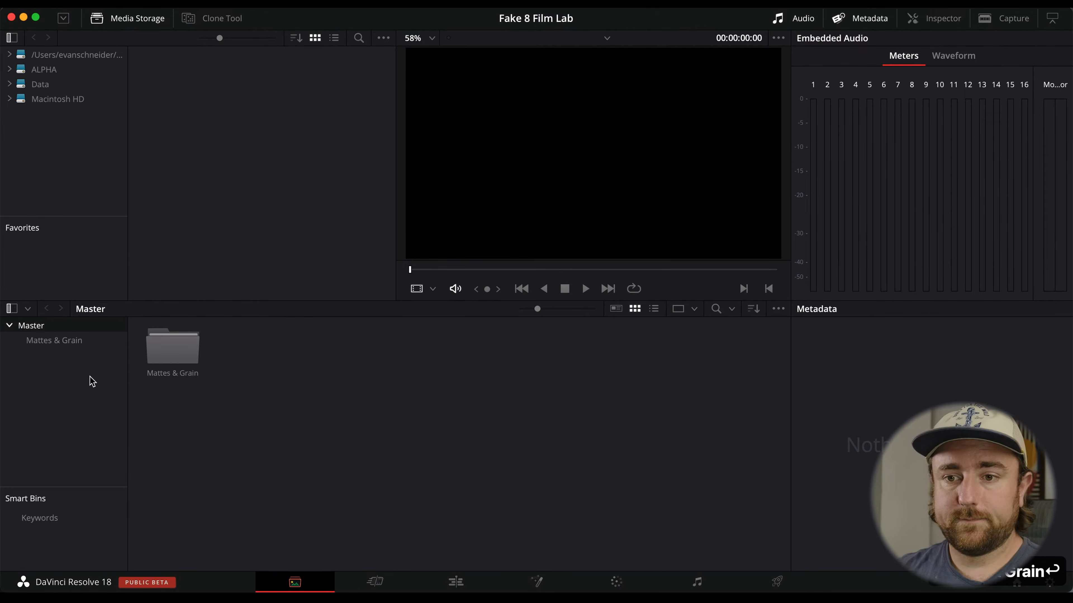
Open the Mattes & Grain bin and add all clips from Fake 8 Film Lab's 02 Mattes folder as mattes.
{"action": "double_click", "coordinate": [159, 355]}
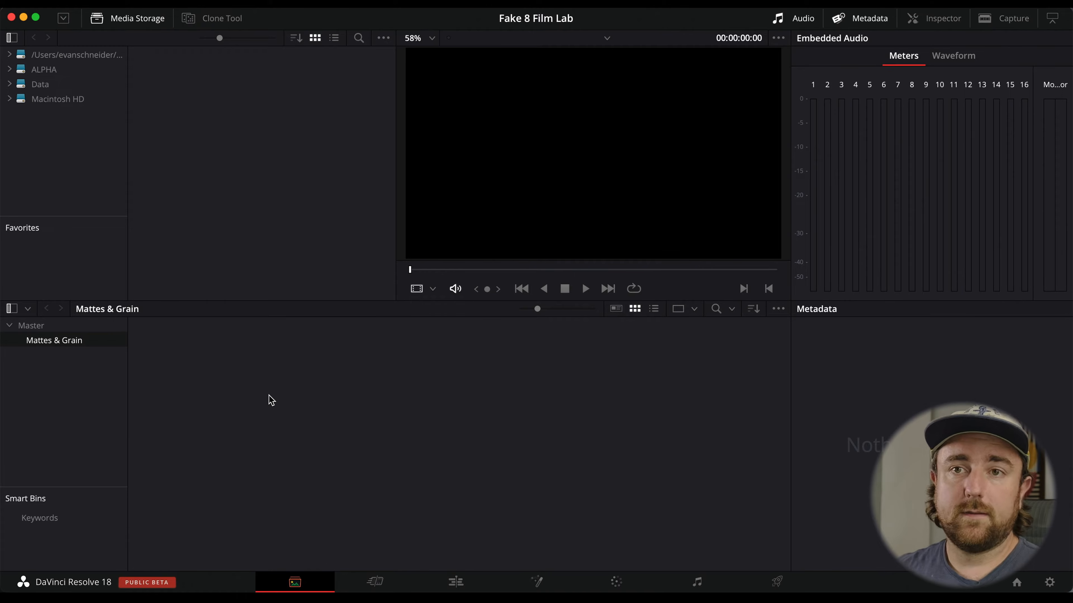
{"action": "left_click", "coordinate": [113, 55]}
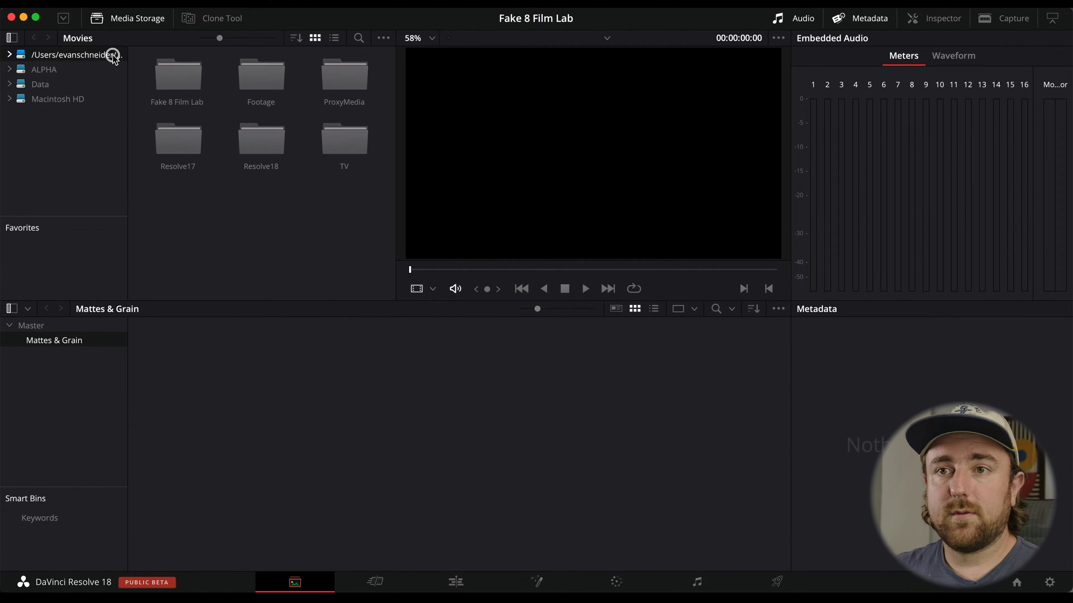
{"action": "double_click", "coordinate": [178, 80]}
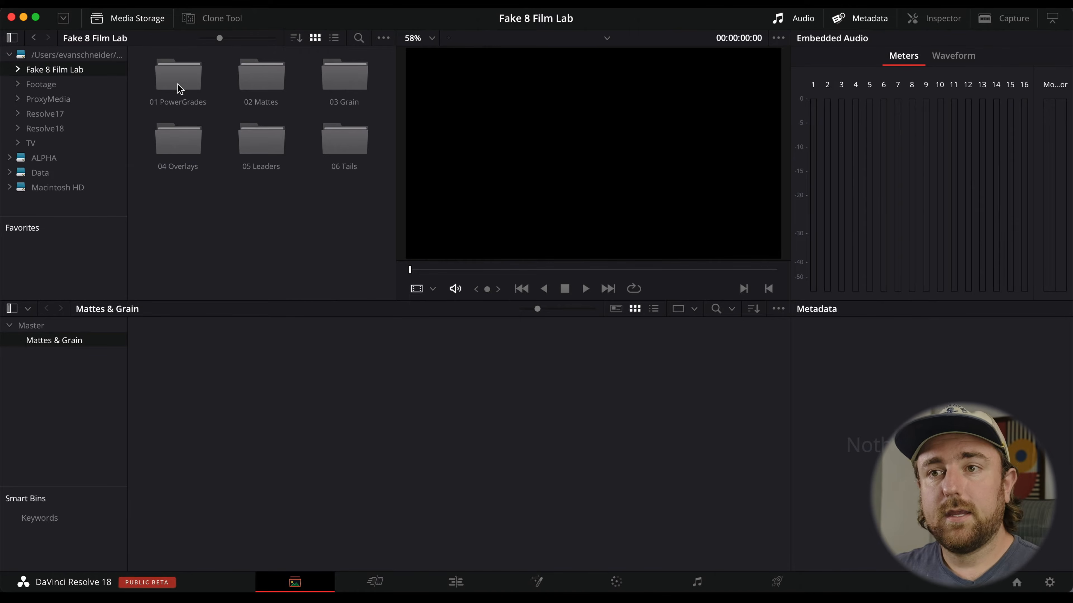
{"action": "double_click", "coordinate": [273, 78]}
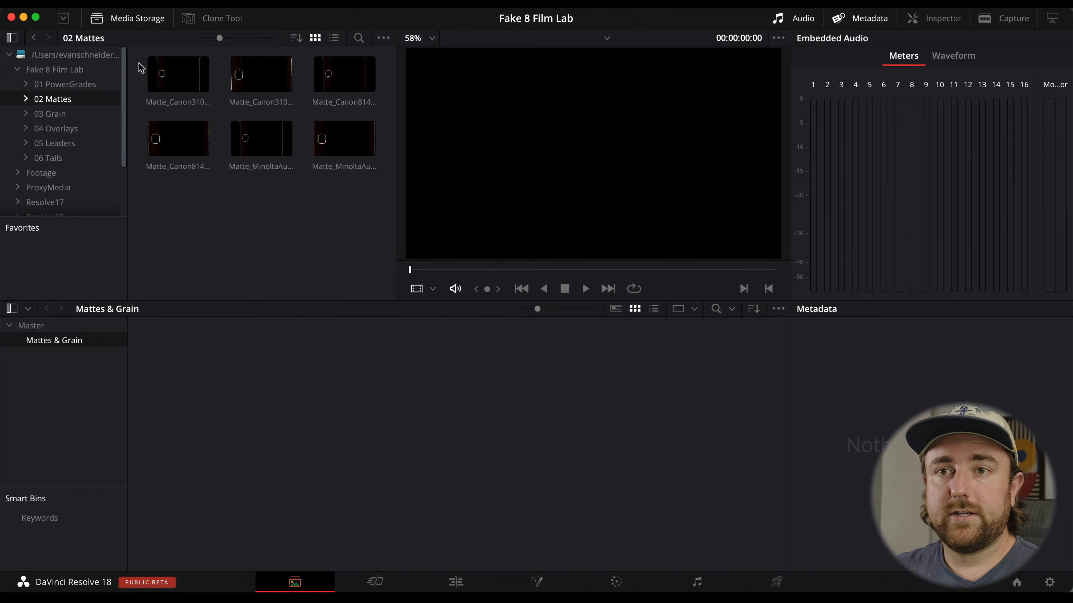
{"action": "left_click_drag", "start_coordinate": [137, 64], "coordinate": [338, 193]}
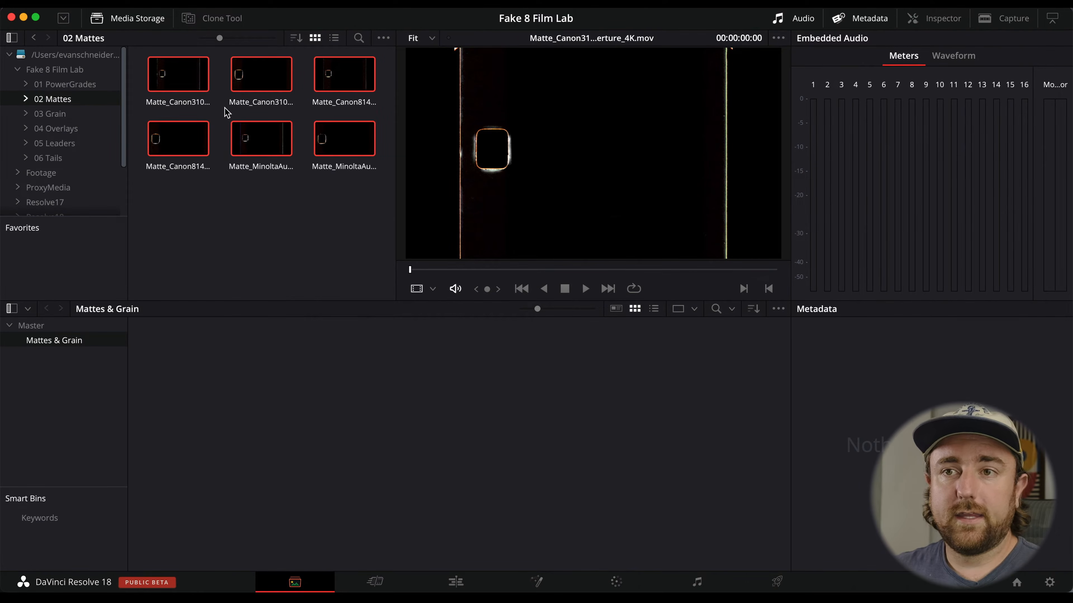
{"action": "right_click", "coordinate": [177, 74]}
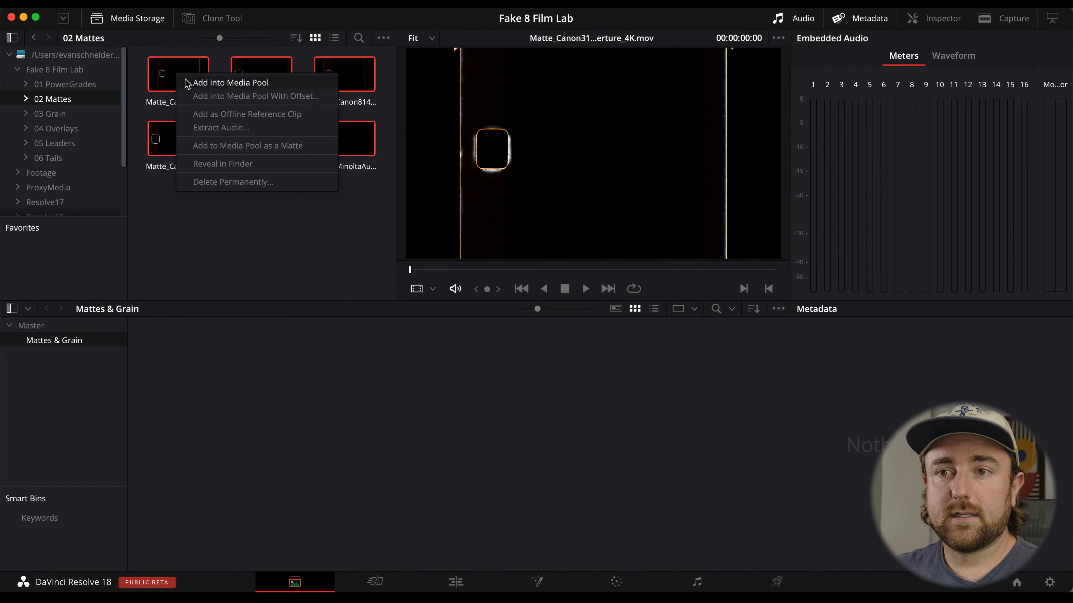
{"action": "left_click", "coordinate": [313, 152]}
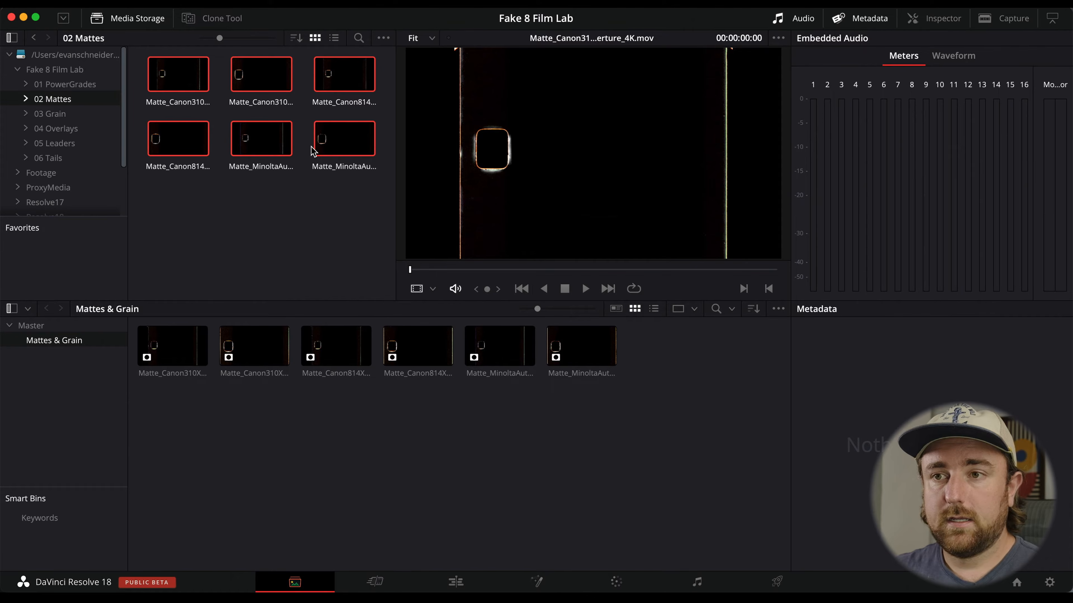
Add both clips from Fake 8 Film Lab's 03 Grain folder into the Mattes & Grain bin as mattes.
{"action": "left_click", "coordinate": [84, 114]}
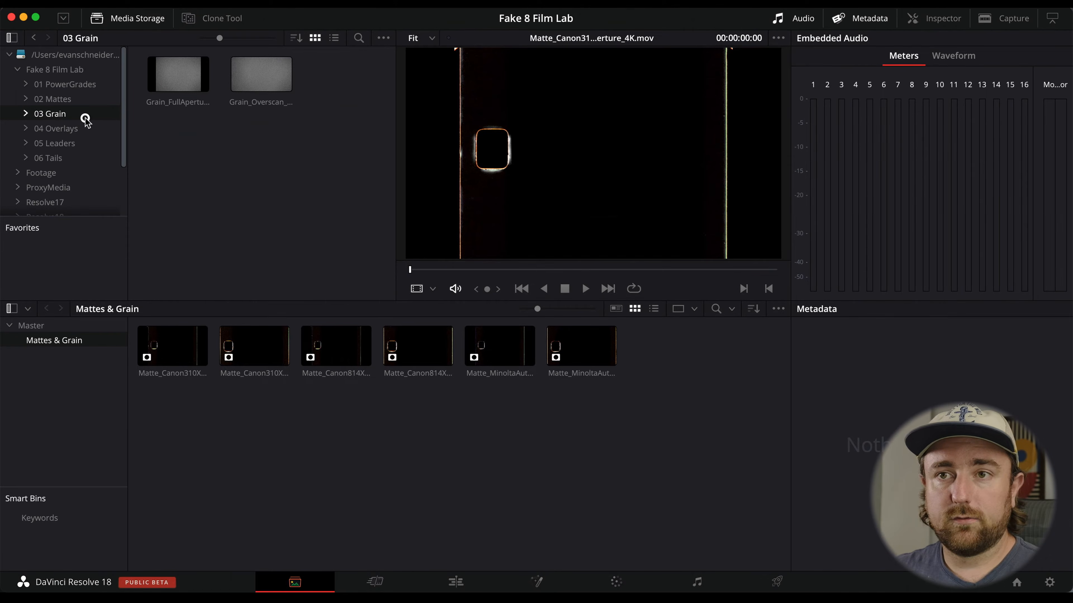
{"action": "left_click_drag", "start_coordinate": [160, 126], "coordinate": [277, 81]}
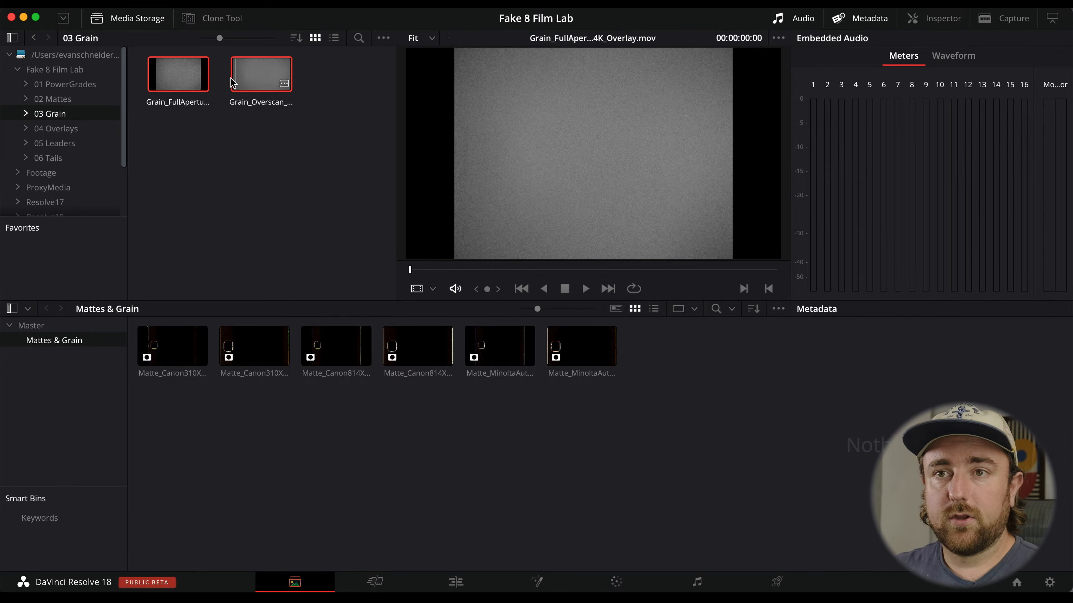
{"action": "right_click", "coordinate": [175, 77]}
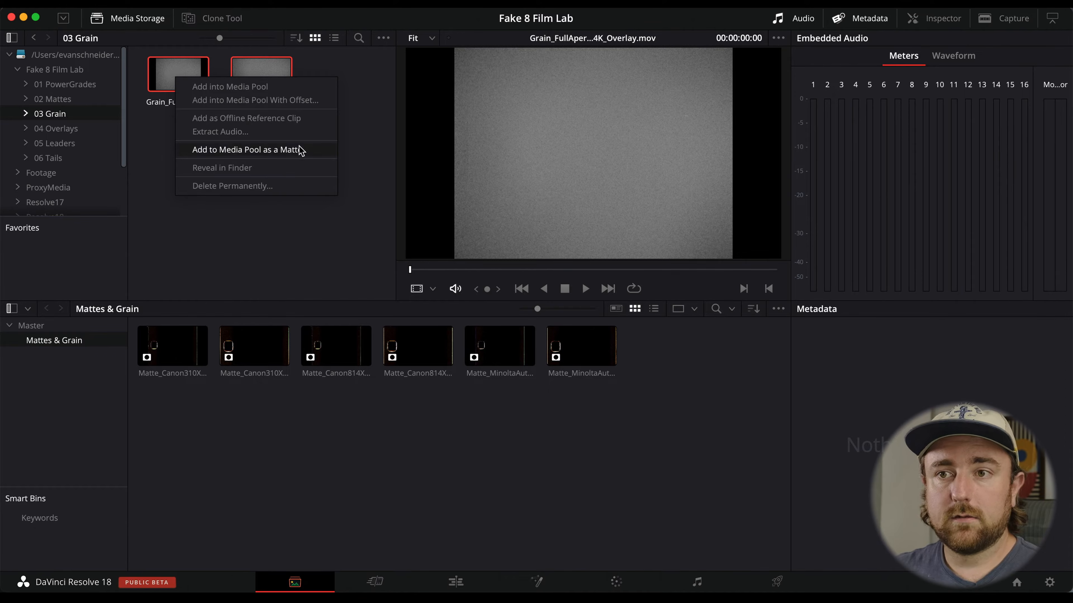
{"action": "left_click", "coordinate": [313, 152]}
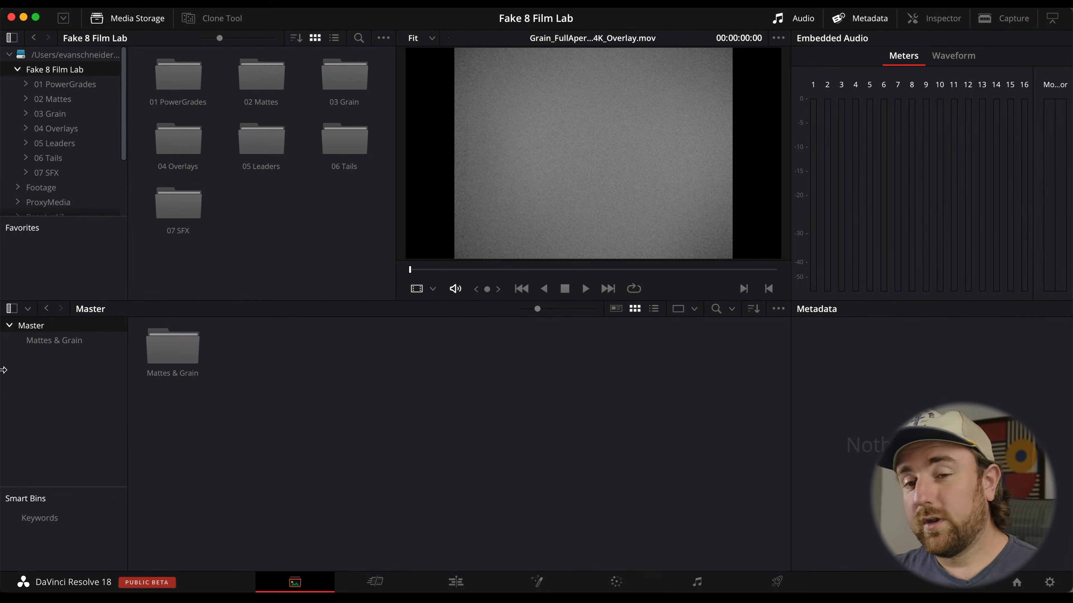
Create a new media pool bin named Overlays.
{"action": "right_click", "coordinate": [18, 375]}
{"action": "left_click", "coordinate": [46, 378]}
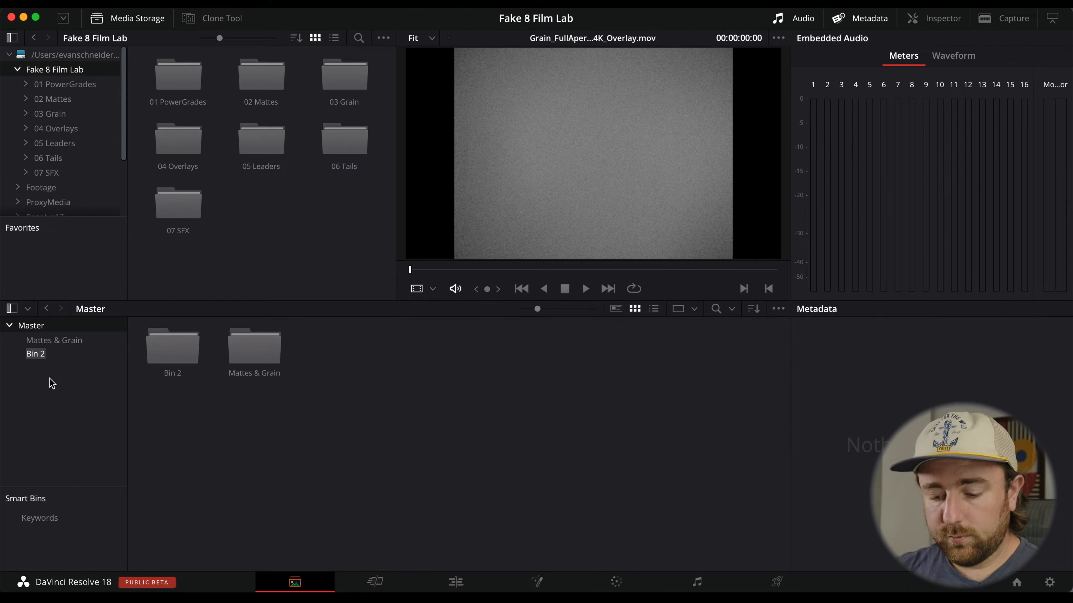
{"action": "type", "text": "Overal"}
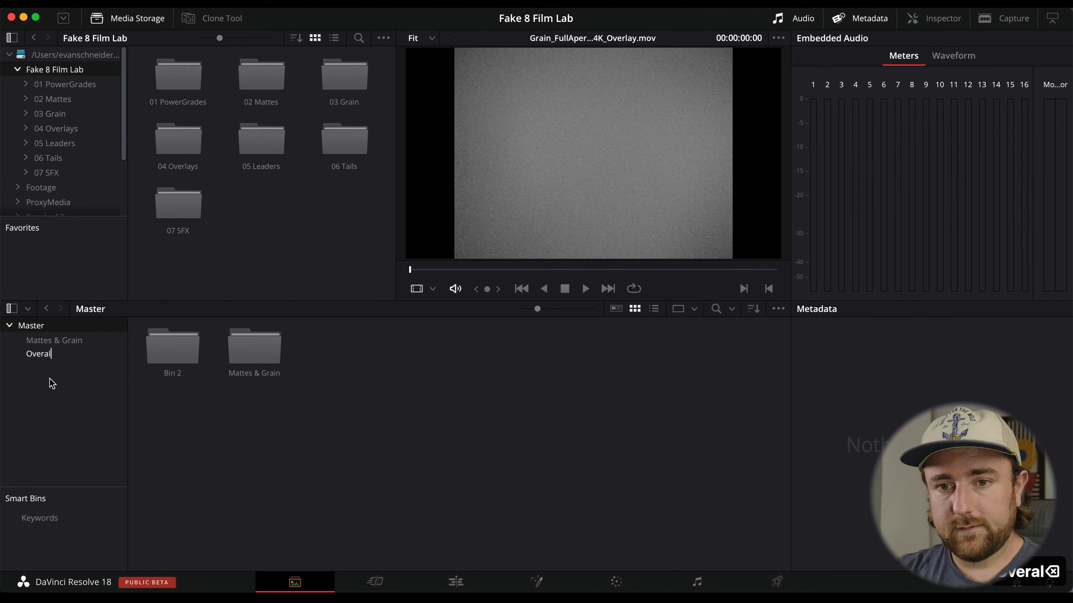
{"action": "key", "text": "BackSpace"}
{"action": "key", "text": "BackSpace"}
{"action": "type", "text": "lays"}
{"action": "key", "text": "Return"}
Create another new media pool bin named SFX.
{"action": "right_click", "coordinate": [49, 378]}
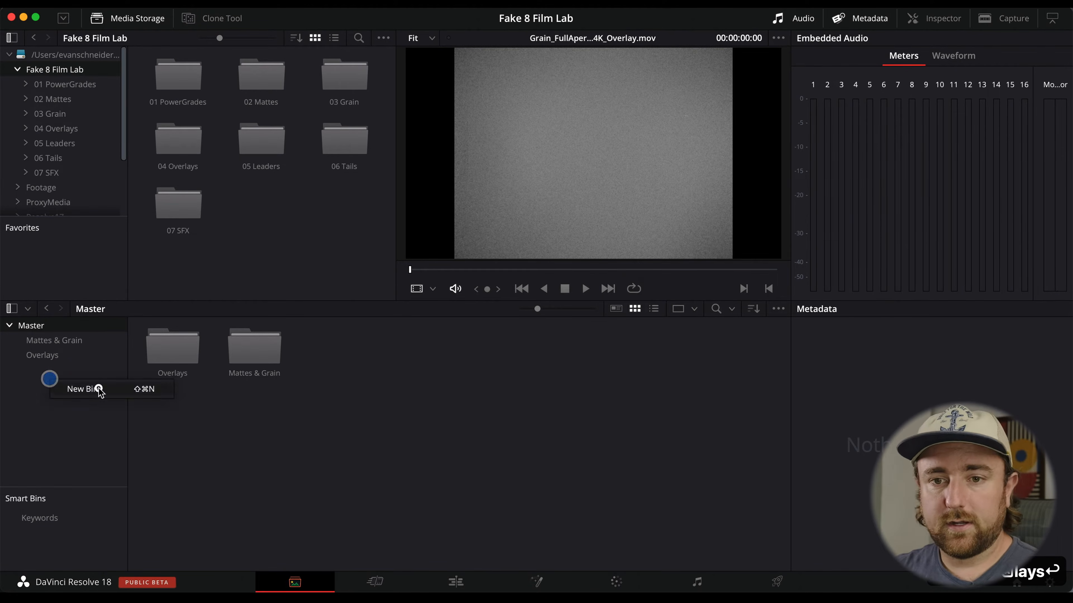
{"action": "left_click", "coordinate": [99, 390]}
{"action": "type", "text": "SFX"}
{"action": "key", "text": "Return"}
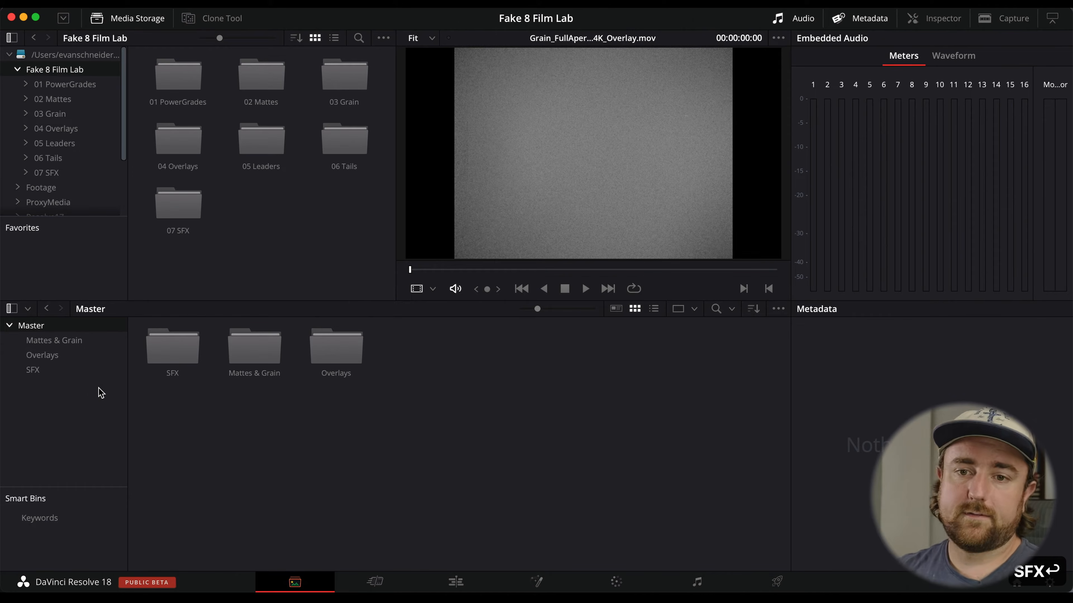
In the Overlays bin, add the 04 Overlays, 05 Leaders and 06 Tails folders with their subfolders.
{"action": "left_click", "coordinate": [79, 357]}
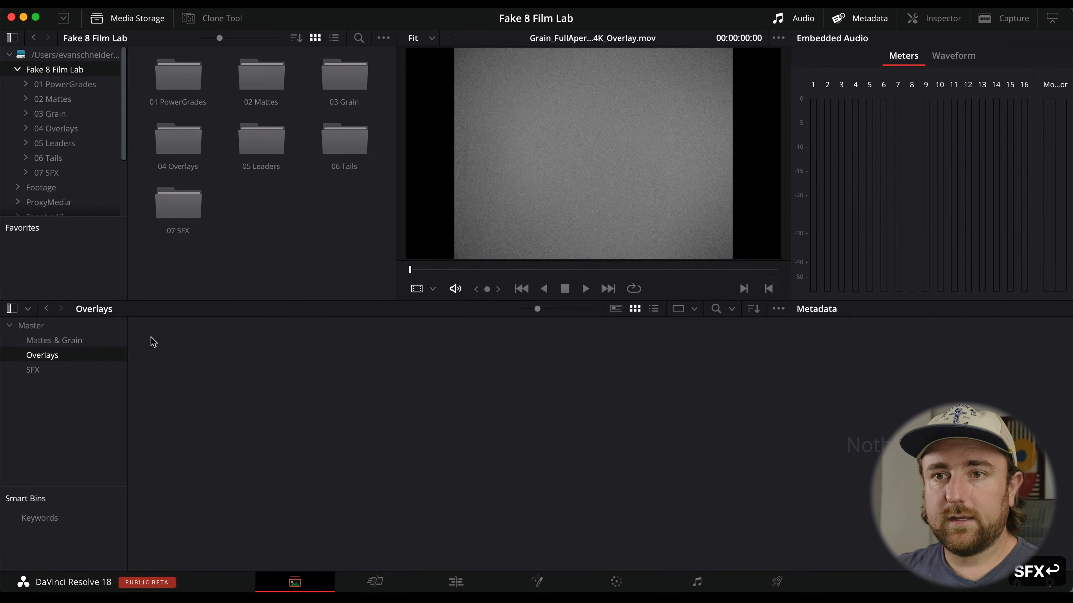
{"action": "left_click", "coordinate": [177, 144]}
{"action": "left_click", "coordinate": [275, 144], "text": "super"}
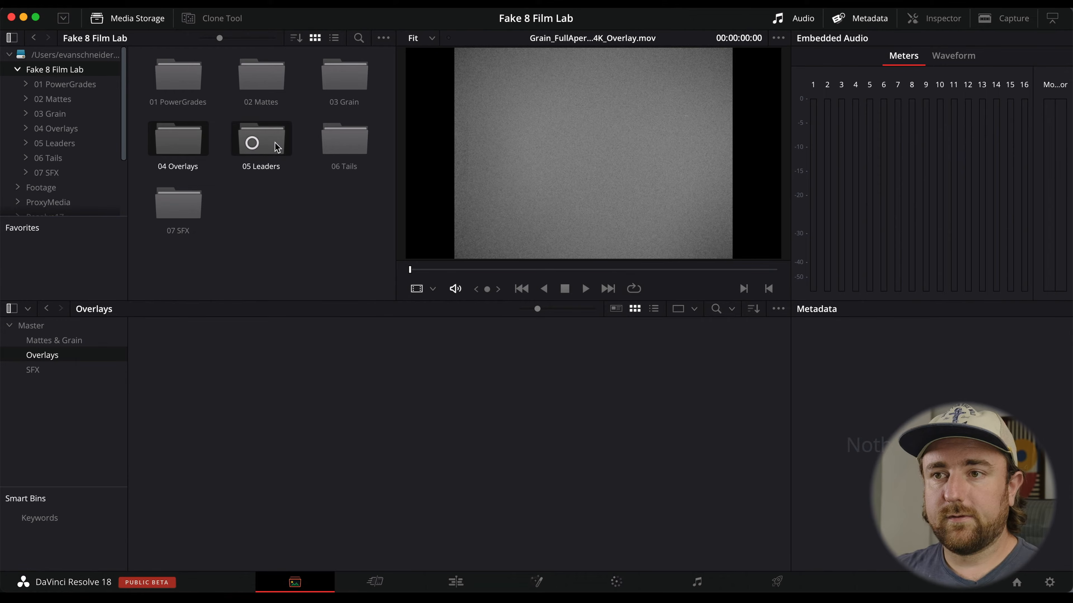
{"action": "left_click", "coordinate": [353, 143], "text": "super"}
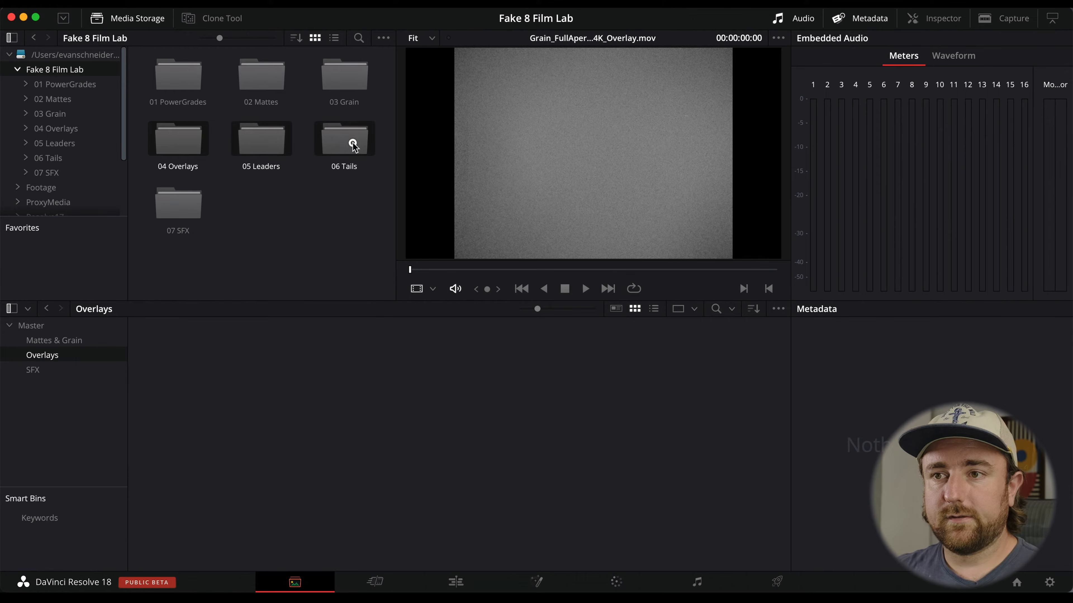
{"action": "right_click", "coordinate": [258, 139]}
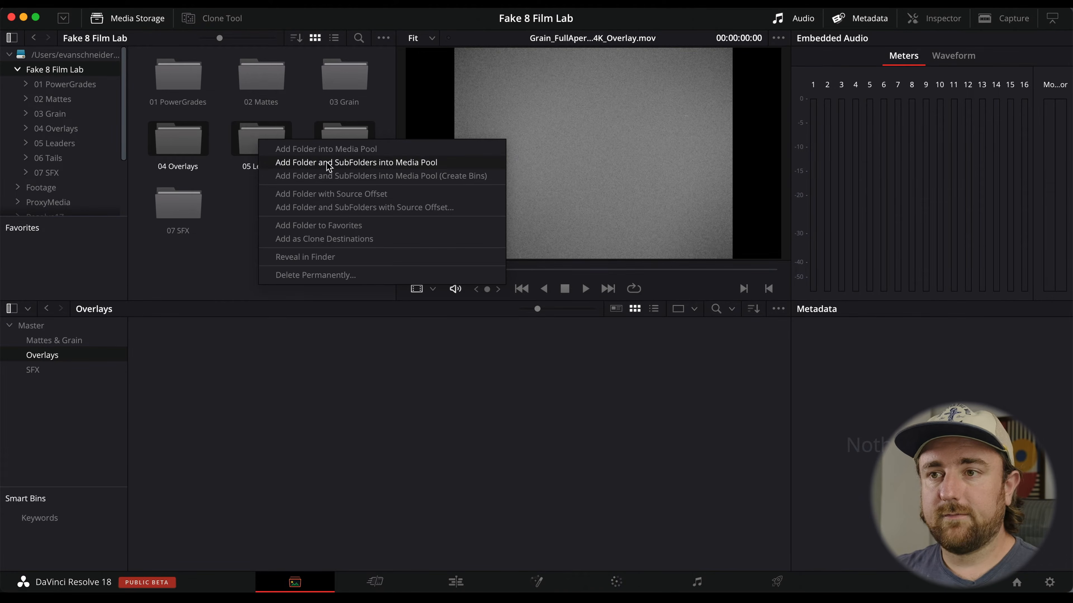
{"action": "left_click", "coordinate": [343, 163]}
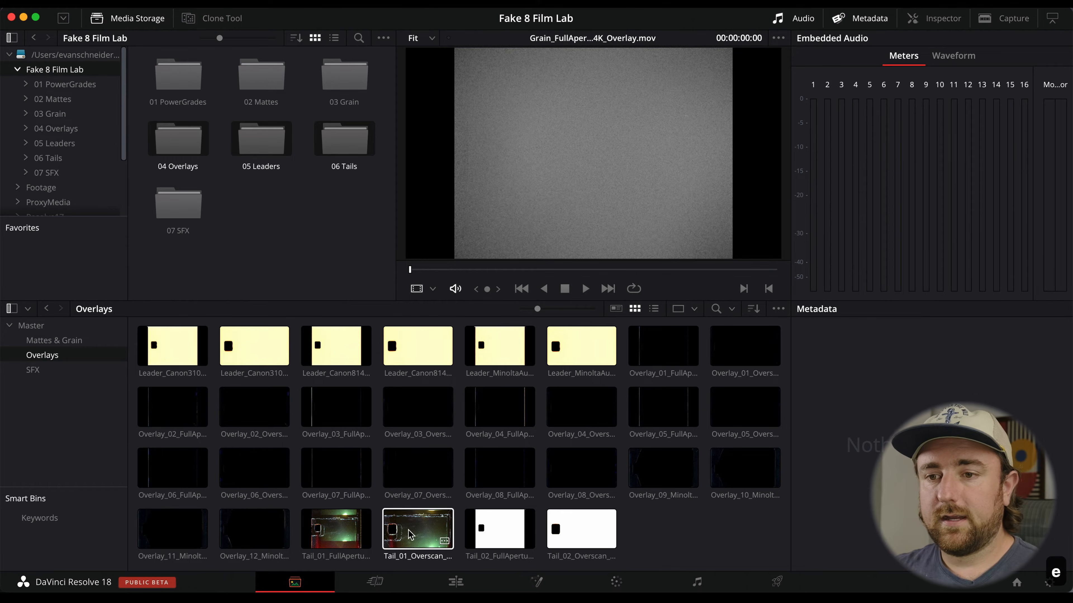
In the SFX bin, add the 07 SFX folder with its subfolders, then review the Overlays and Mattes & Grain bins.
{"action": "left_click", "coordinate": [34, 370]}
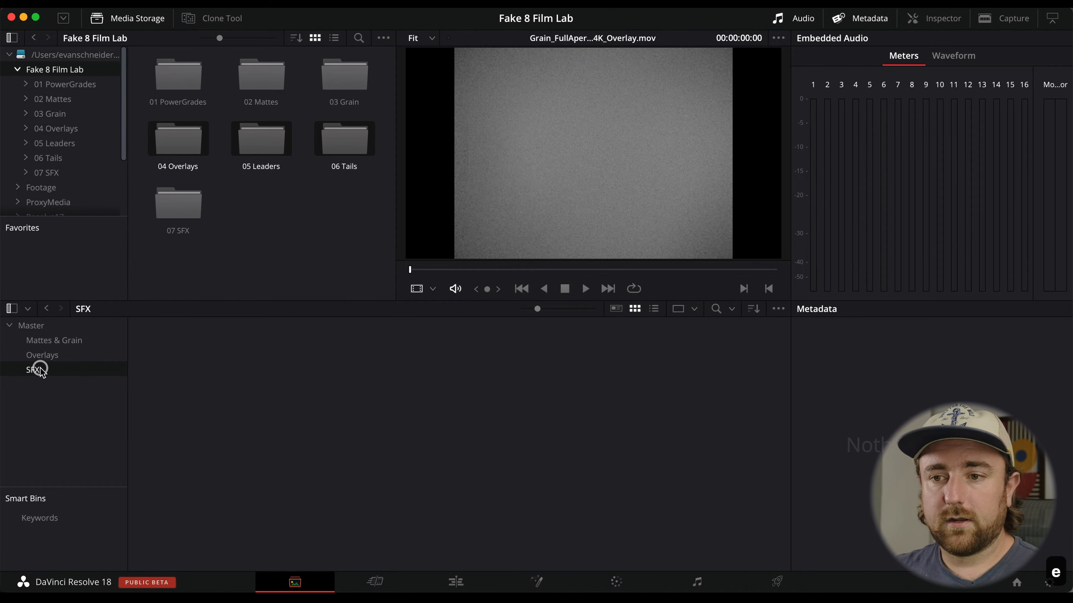
{"action": "right_click", "coordinate": [190, 207]}
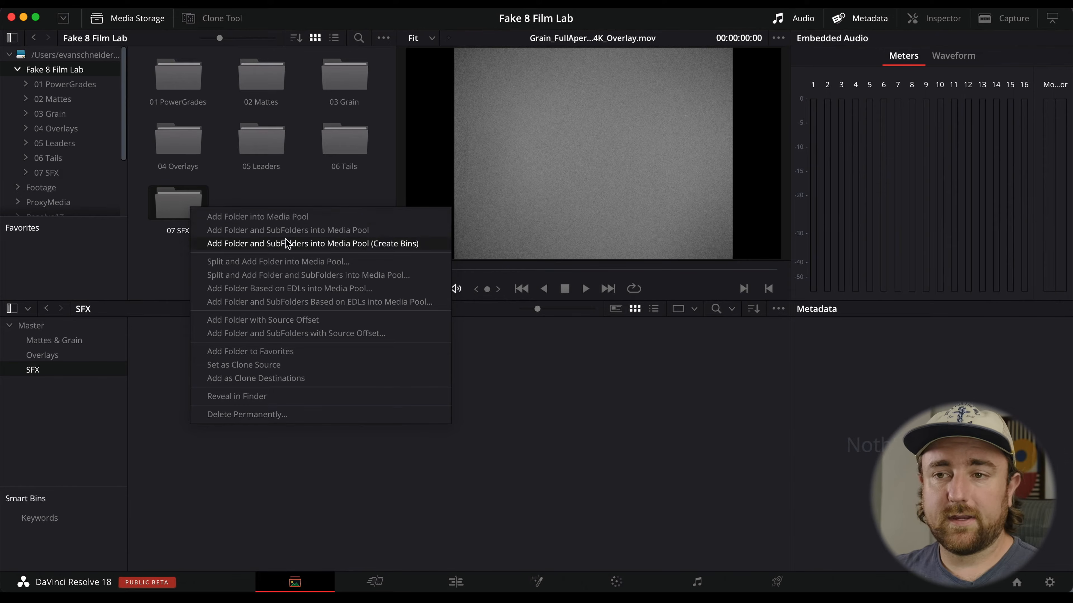
{"action": "left_click", "coordinate": [298, 233]}
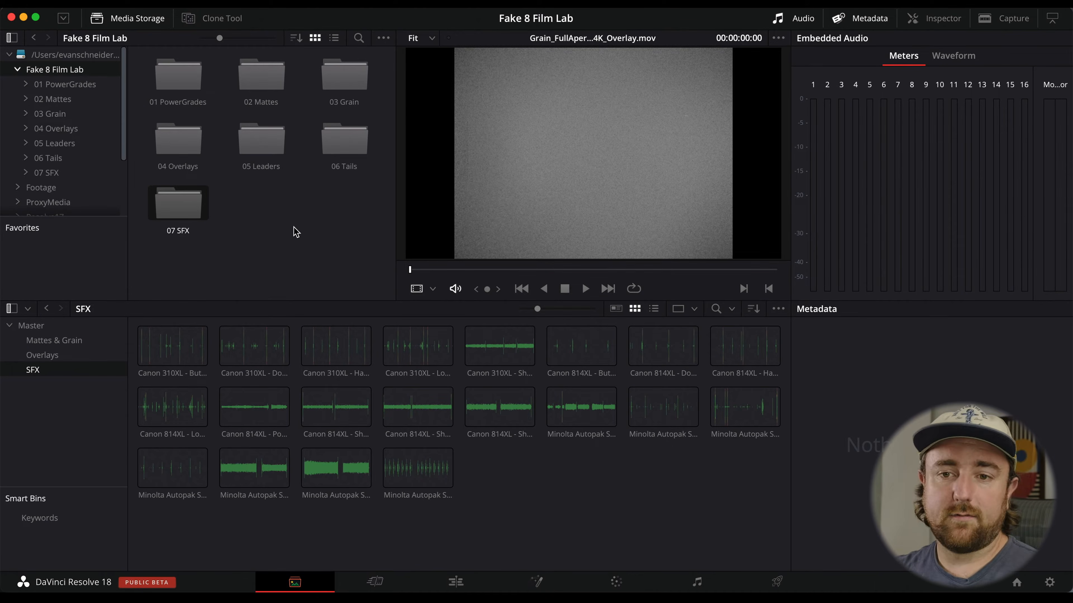
{"action": "left_click", "coordinate": [40, 356]}
{"action": "left_click", "coordinate": [55, 345]}
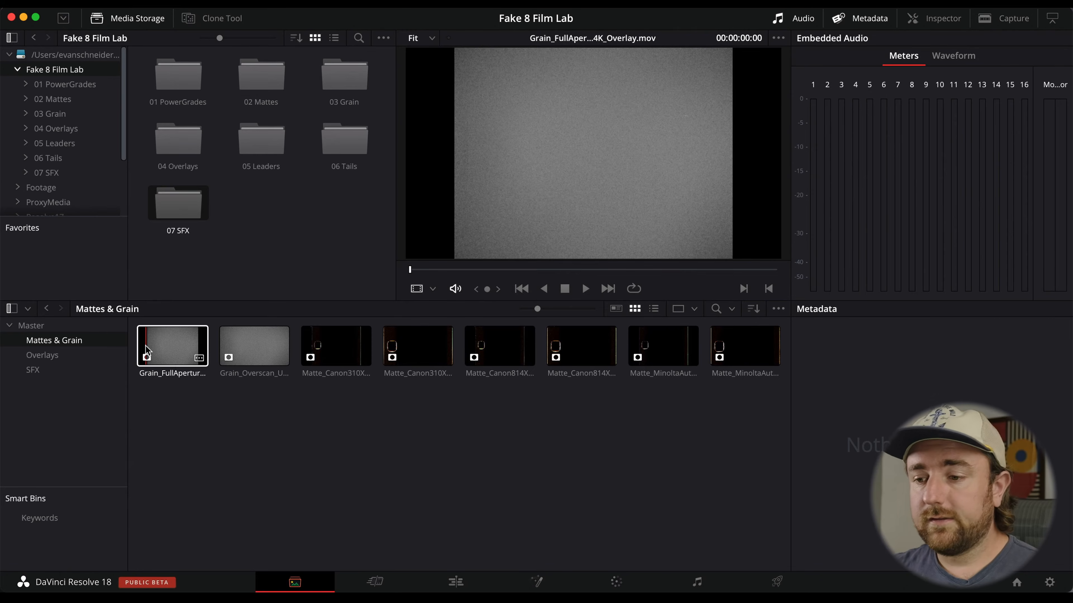
On the Color page, open the gallery album list and rename the PowerGrade 1 album to Fake 8 Film Lab.
{"action": "left_click", "coordinate": [617, 583]}
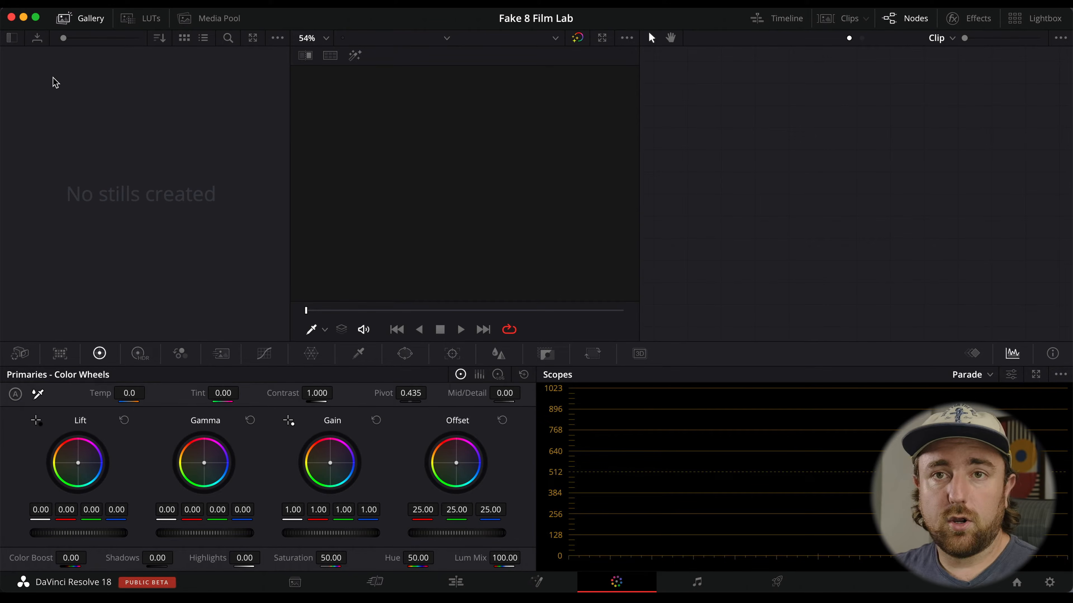
{"action": "left_click", "coordinate": [15, 41]}
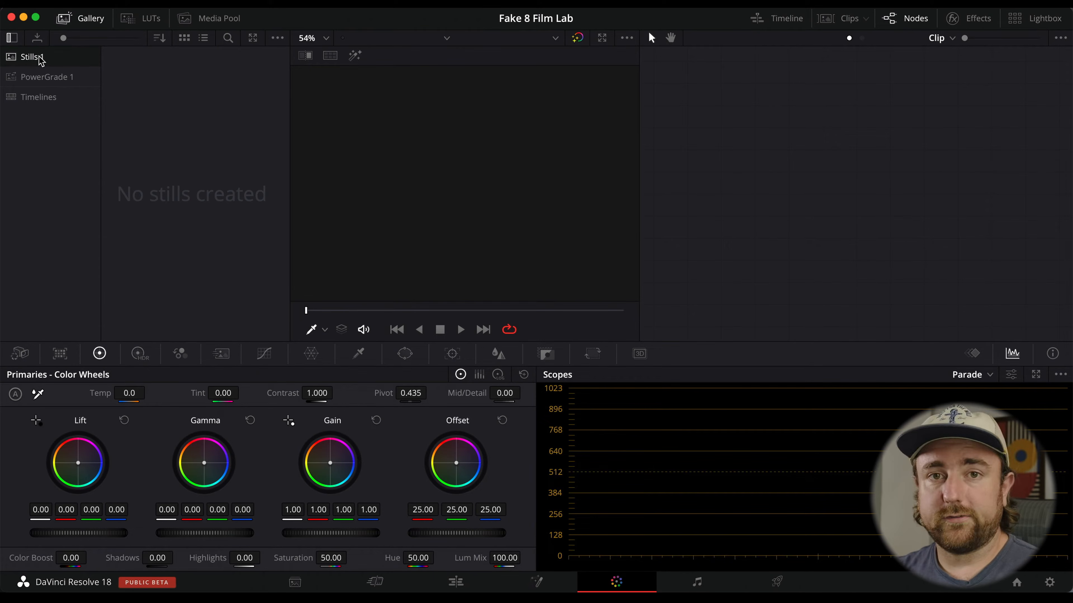
{"action": "left_click", "coordinate": [83, 76]}
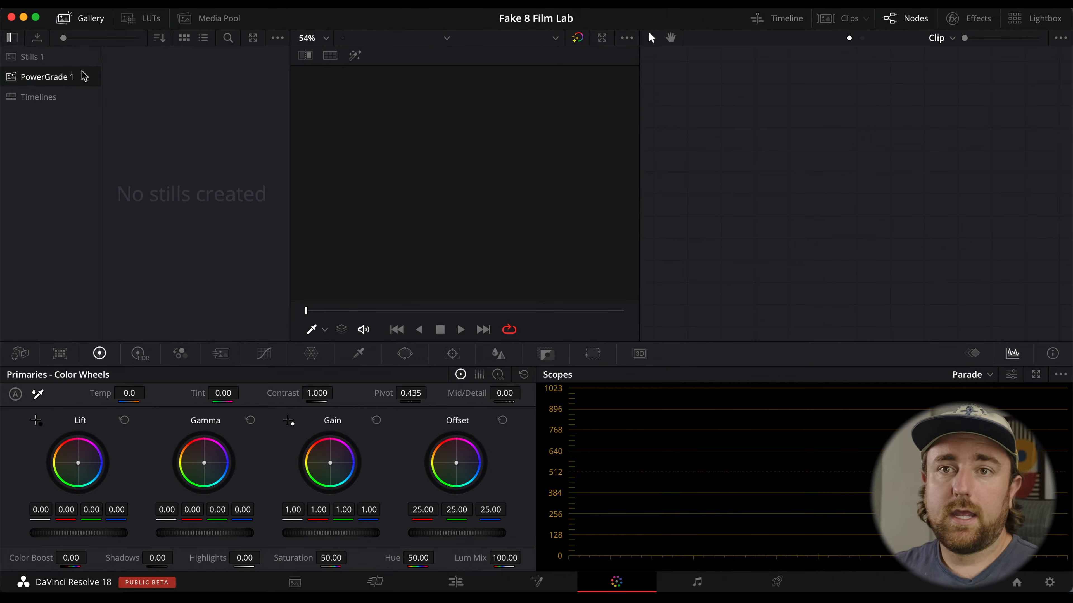
{"action": "double_click", "coordinate": [65, 79]}
{"action": "key", "text": "BackSpace"}
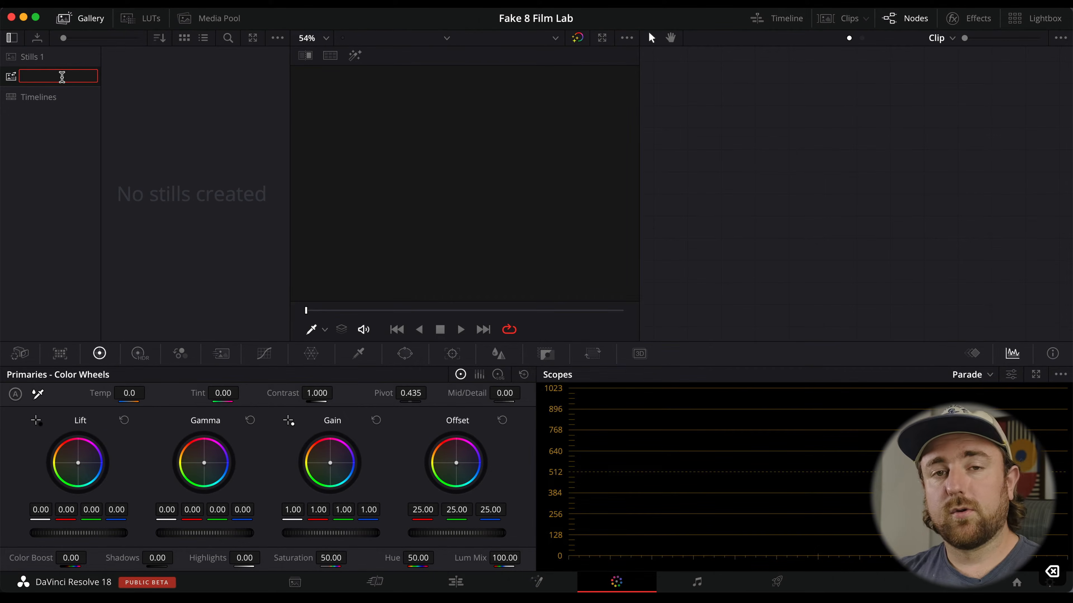
{"action": "type", "text": "Fake"}
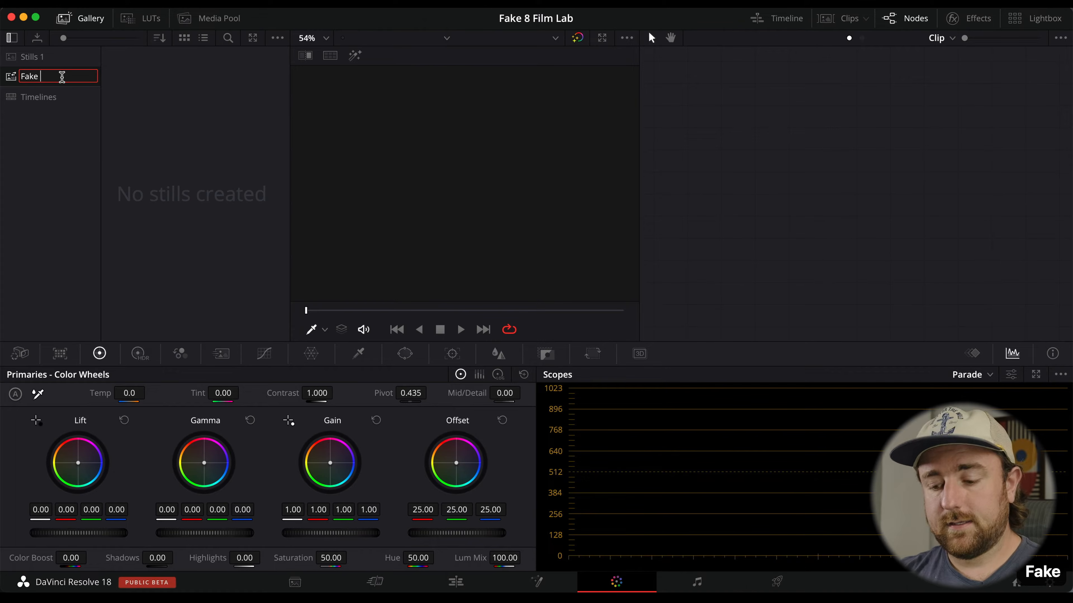
{"action": "type", "text": " 8 Film Lab"}
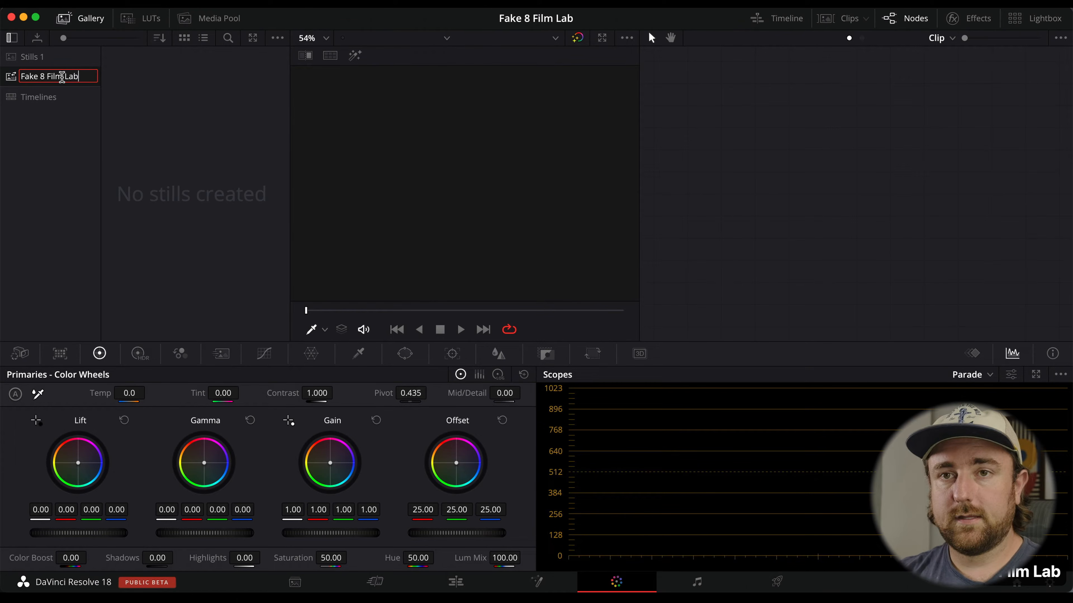
{"action": "key", "text": "Return"}
Switch to Finder and drag all .drx files from Fake 8 Film Lab's 01 PowerGrades folder into the Fake 8 Film Lab album.
{"action": "key", "text": "super+Tab"}
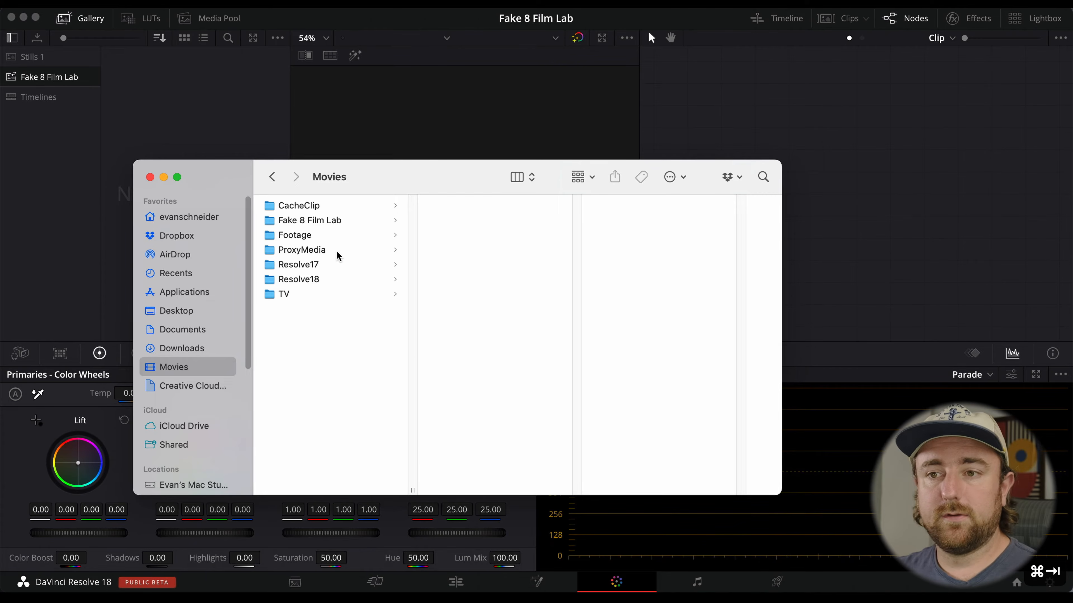
{"action": "left_click", "coordinate": [354, 221]}
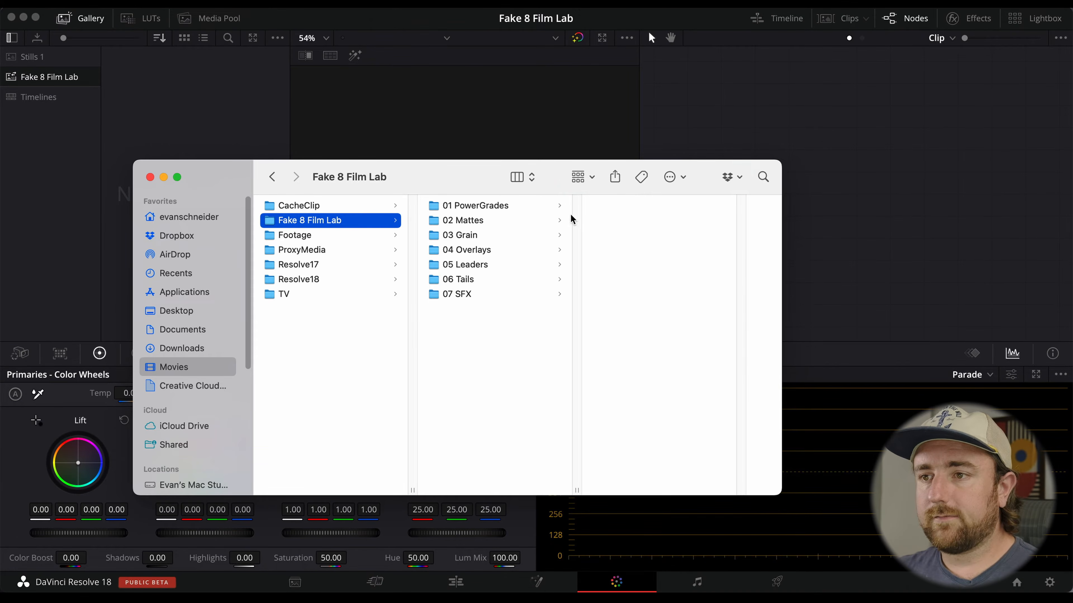
{"action": "left_click", "coordinate": [551, 207]}
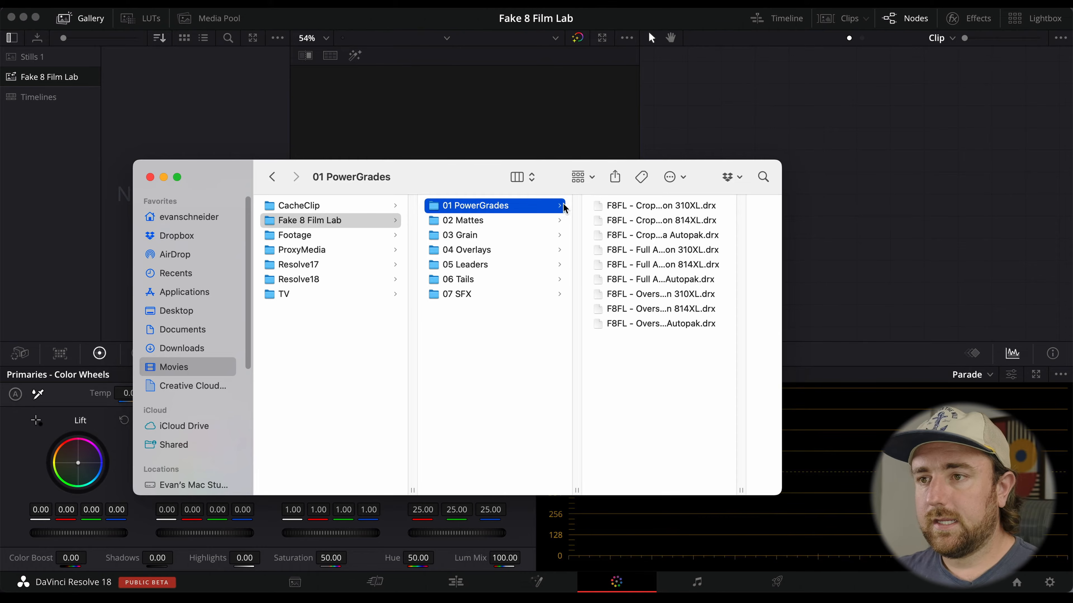
{"action": "left_click", "coordinate": [726, 206]}
{"action": "left_click_drag", "start_coordinate": [727, 208], "coordinate": [726, 321]}
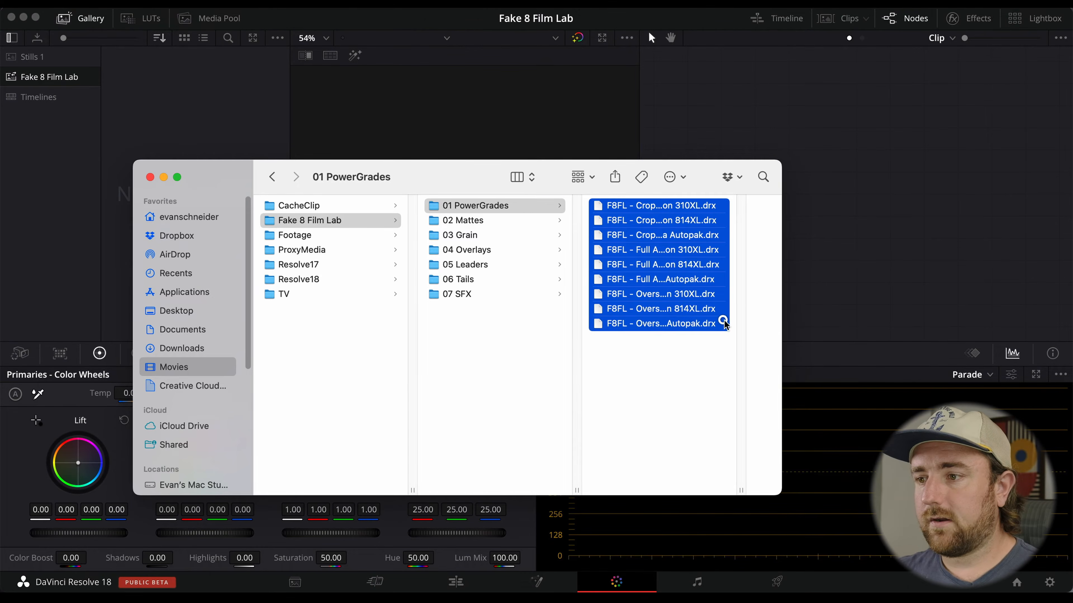
{"action": "left_click_drag", "start_coordinate": [566, 247], "coordinate": [180, 97]}
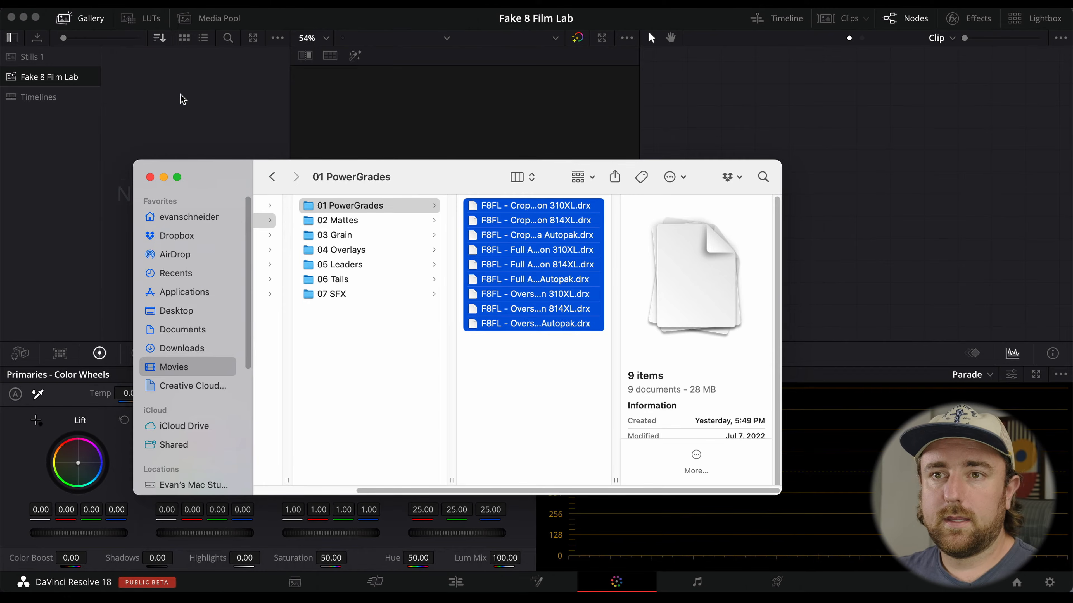
{"action": "left_click", "coordinate": [185, 119]}
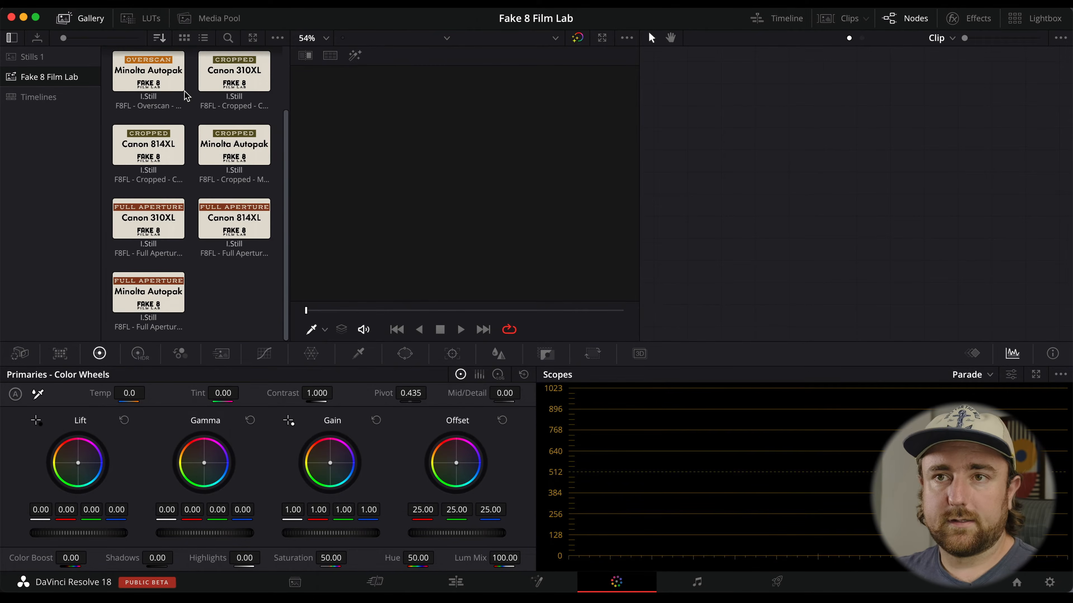
{"action": "scroll", "coordinate": [186, 97], "scroll_direction": "up", "scroll_amount": 2}
{"action": "left_click", "coordinate": [12, 38]}
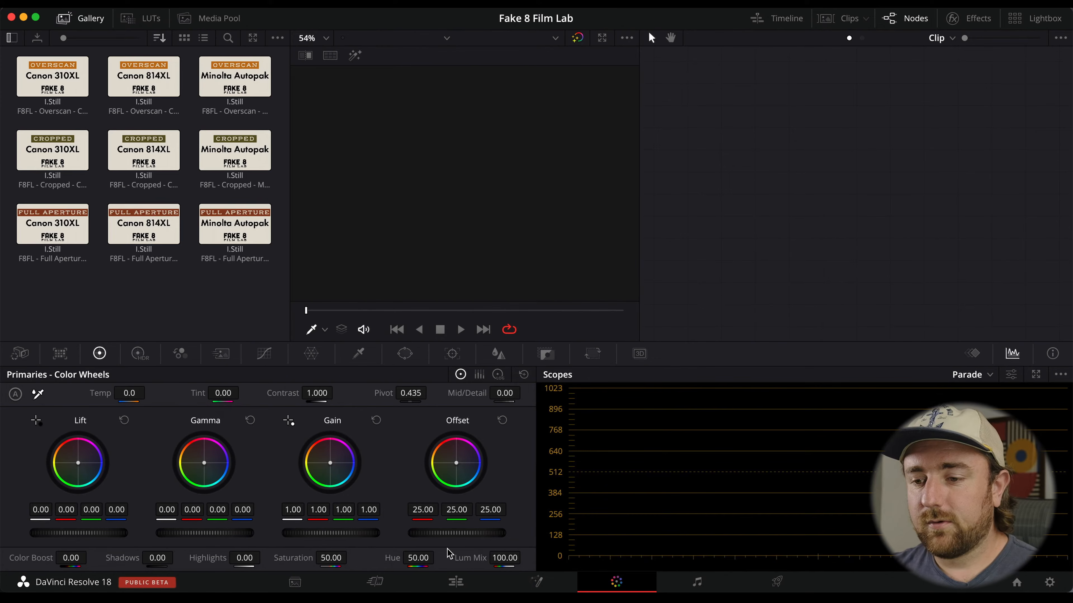
On the Edit page, create a new media pool bin named Footage and open it.
{"action": "left_click", "coordinate": [456, 582]}
{"action": "left_click", "coordinate": [31, 55]}
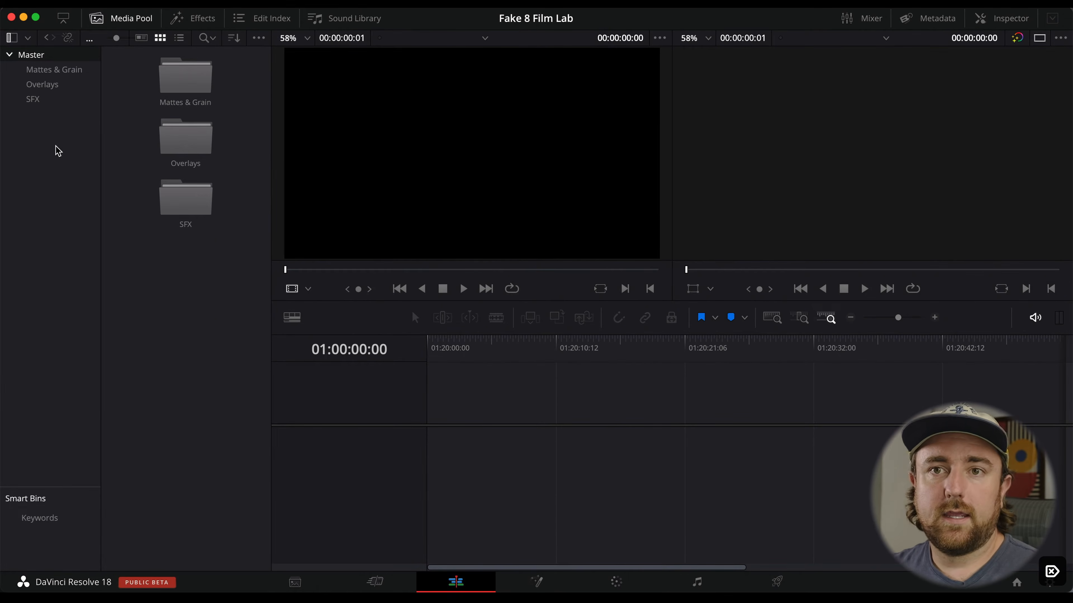
{"action": "right_click", "coordinate": [44, 141]}
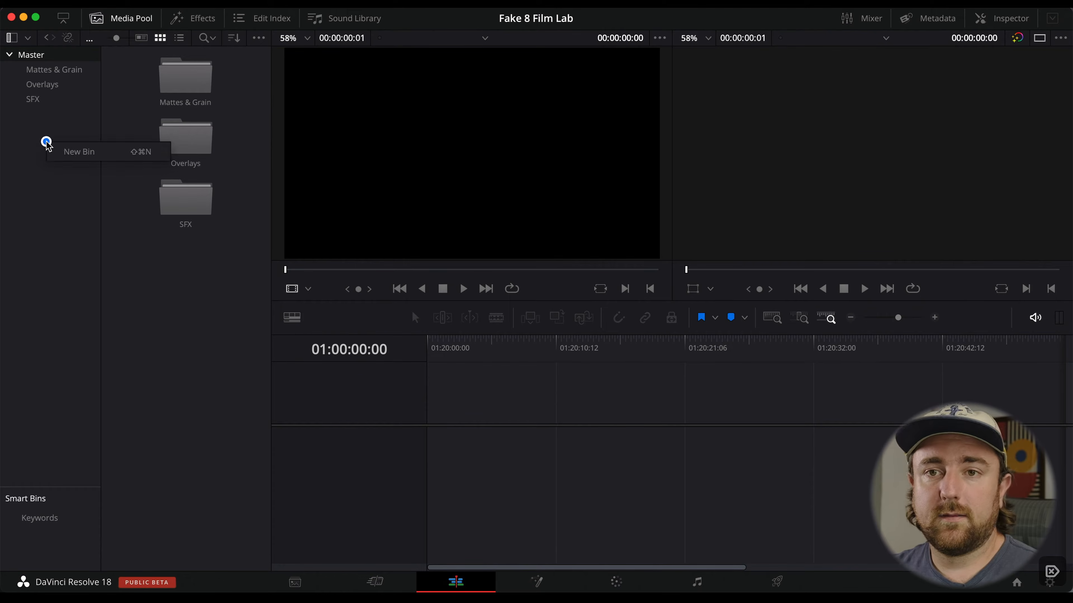
{"action": "left_click", "coordinate": [67, 148]}
{"action": "type", "text": "Footage"}
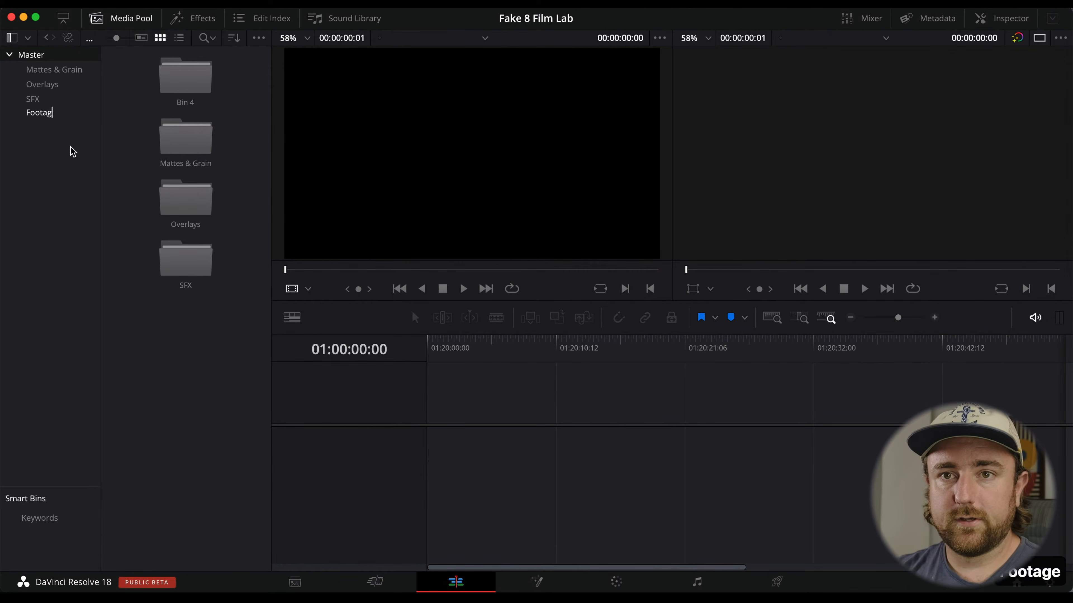
{"action": "key", "text": "Return"}
{"action": "double_click", "coordinate": [198, 68]}
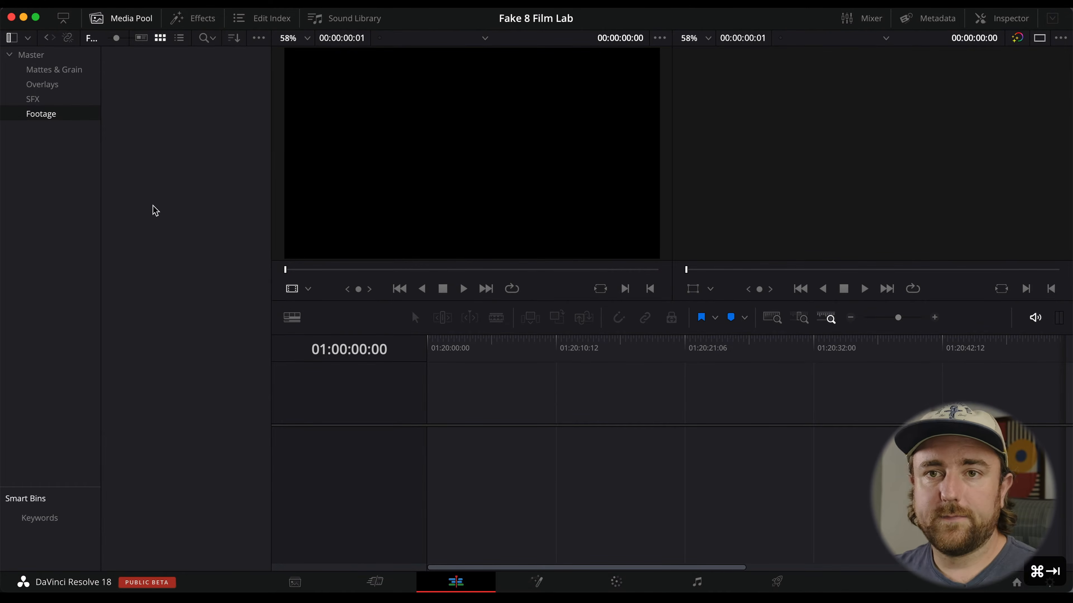
Switch to Finder and import all five clips from the Footage folder into the Footage bin.
{"action": "key", "text": "super+Tab"}
{"action": "left_click", "coordinate": [350, 322]}
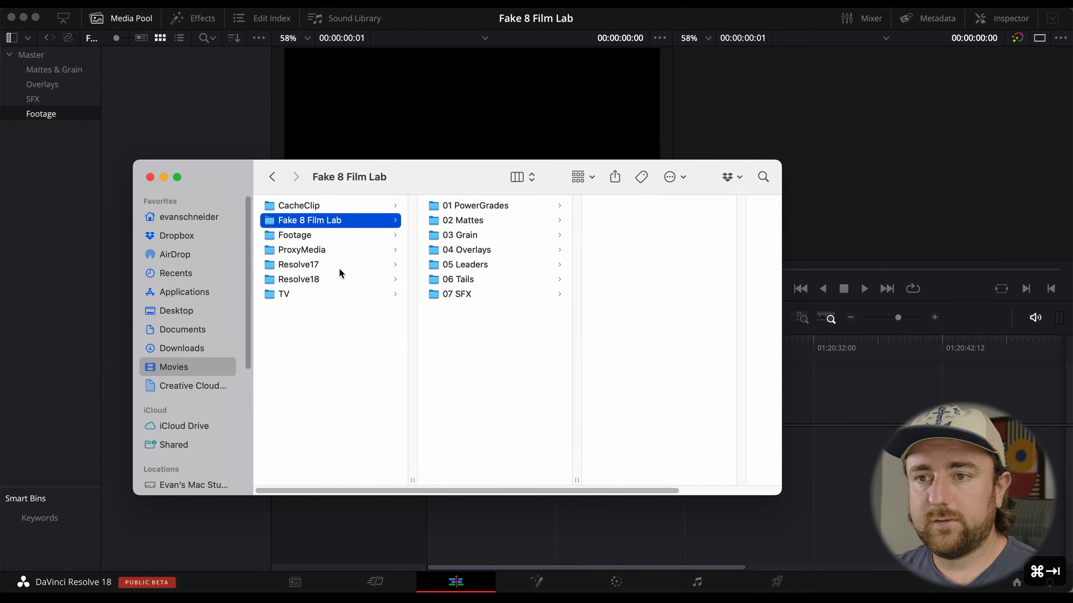
{"action": "left_click", "coordinate": [340, 240]}
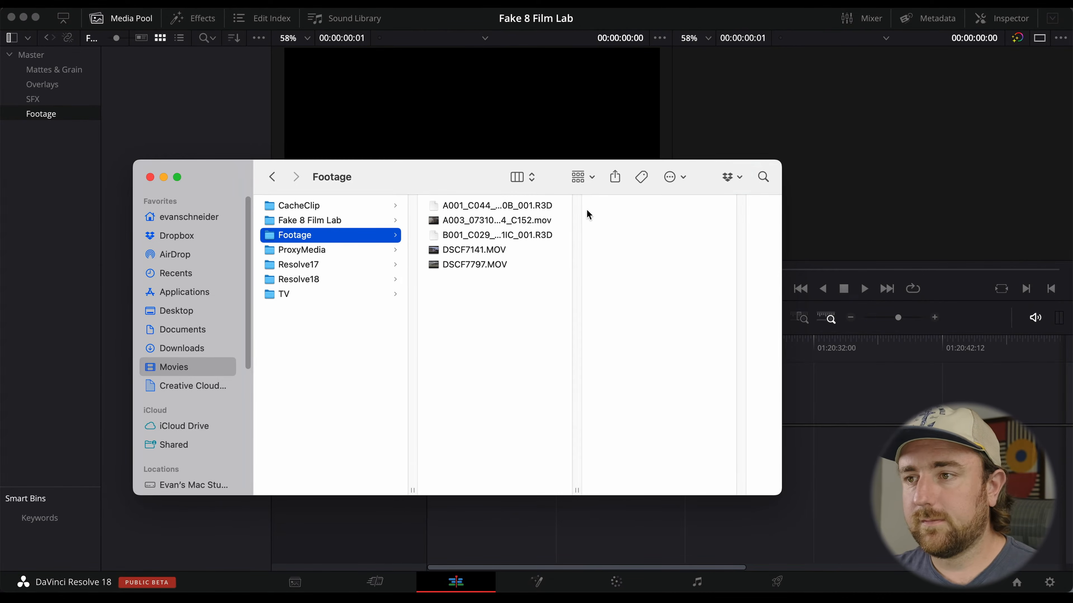
{"action": "left_click", "coordinate": [564, 206]}
{"action": "left_click", "coordinate": [549, 265], "text": "shift"}
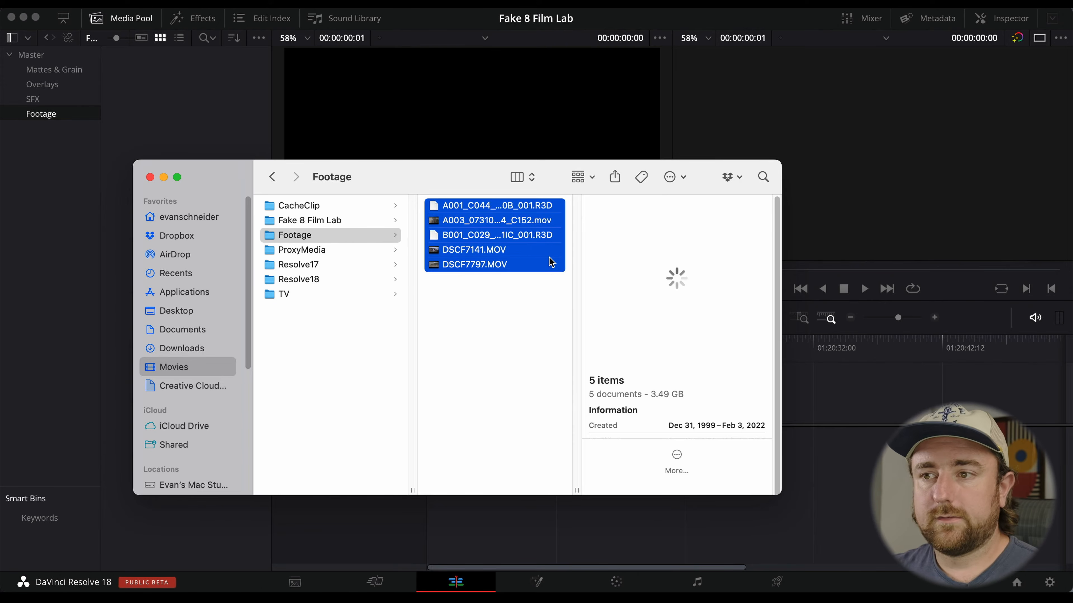
{"action": "left_click_drag", "start_coordinate": [475, 210], "coordinate": [177, 78]}
{"action": "left_click", "coordinate": [127, 94]}
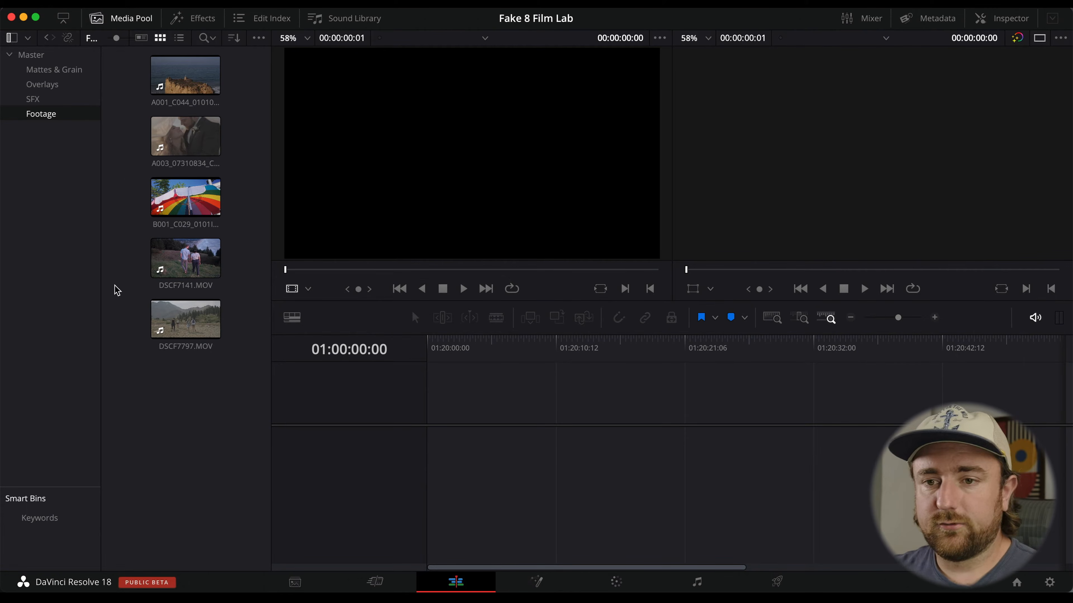
Add all the footage clips to a new timeline.
{"action": "left_click_drag", "start_coordinate": [180, 260], "coordinate": [431, 450]}
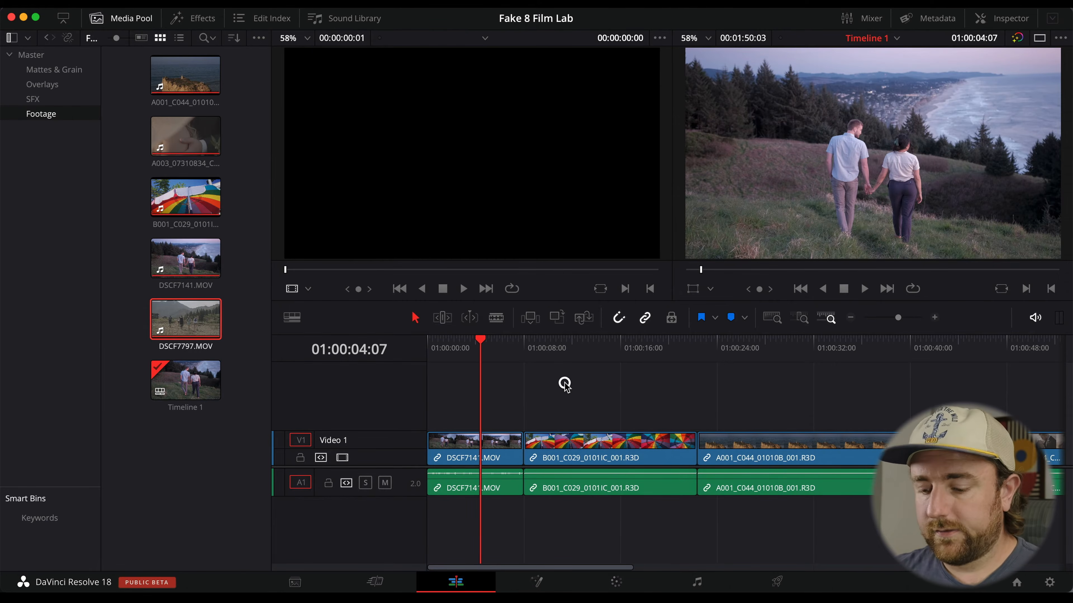
{"action": "key", "text": "ctrl+minus"}
{"action": "key", "text": "ctrl+minus"}
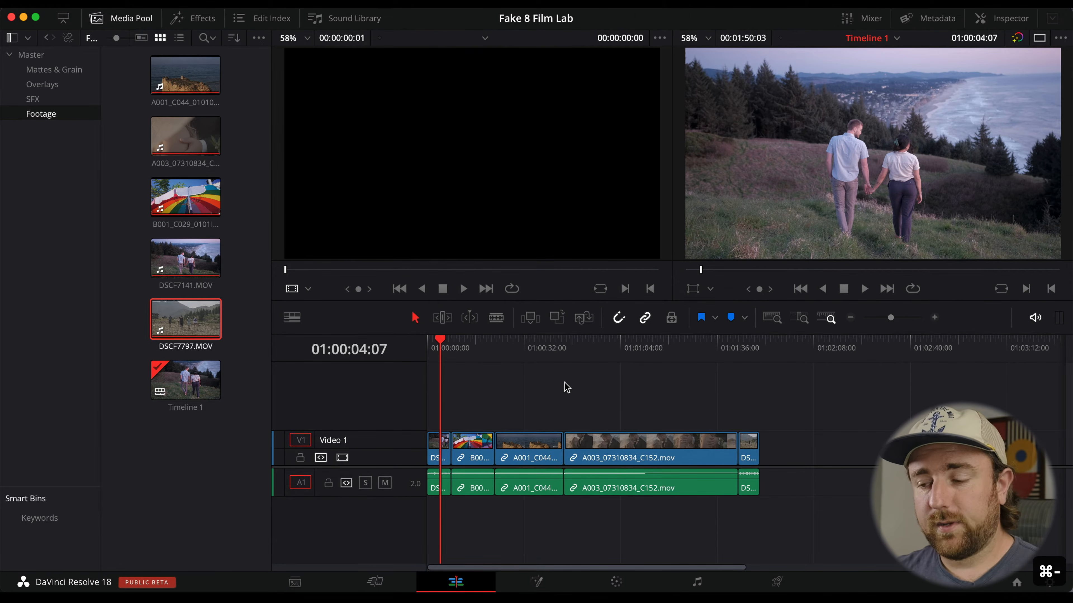
On the Color page, apply the Overscan Canon 310XL PowerGrade to the current clip.
{"action": "left_click", "coordinate": [614, 582]}
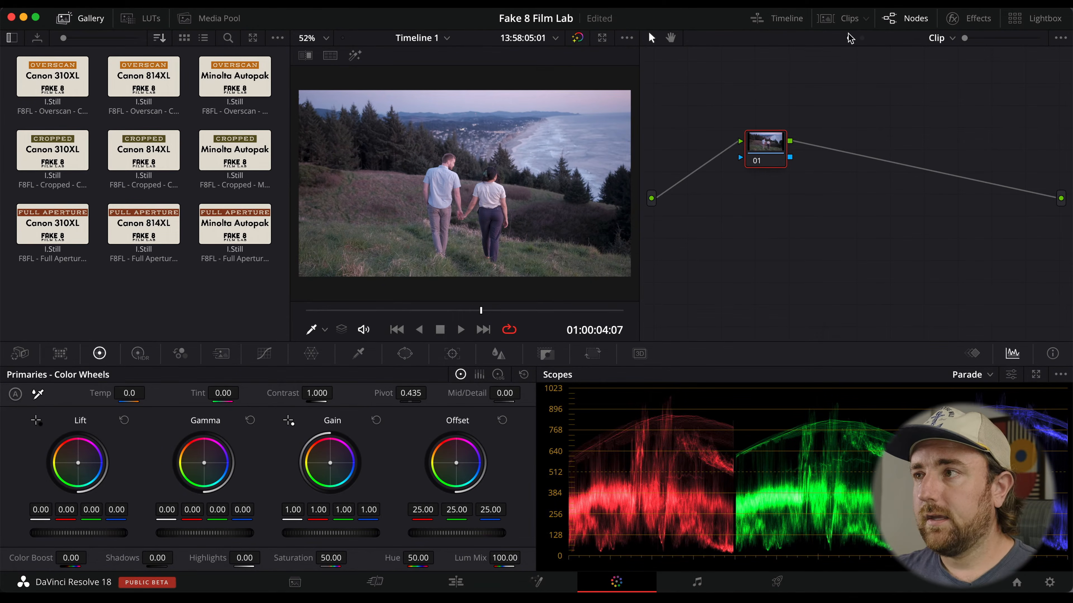
{"action": "left_click", "coordinate": [850, 20]}
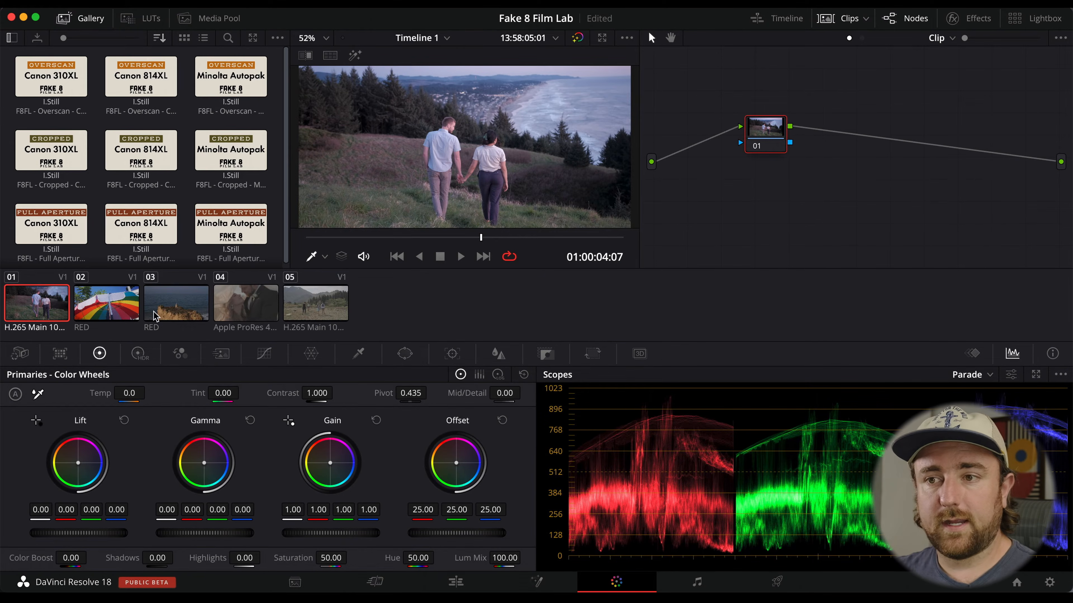
{"action": "left_click", "coordinate": [839, 20]}
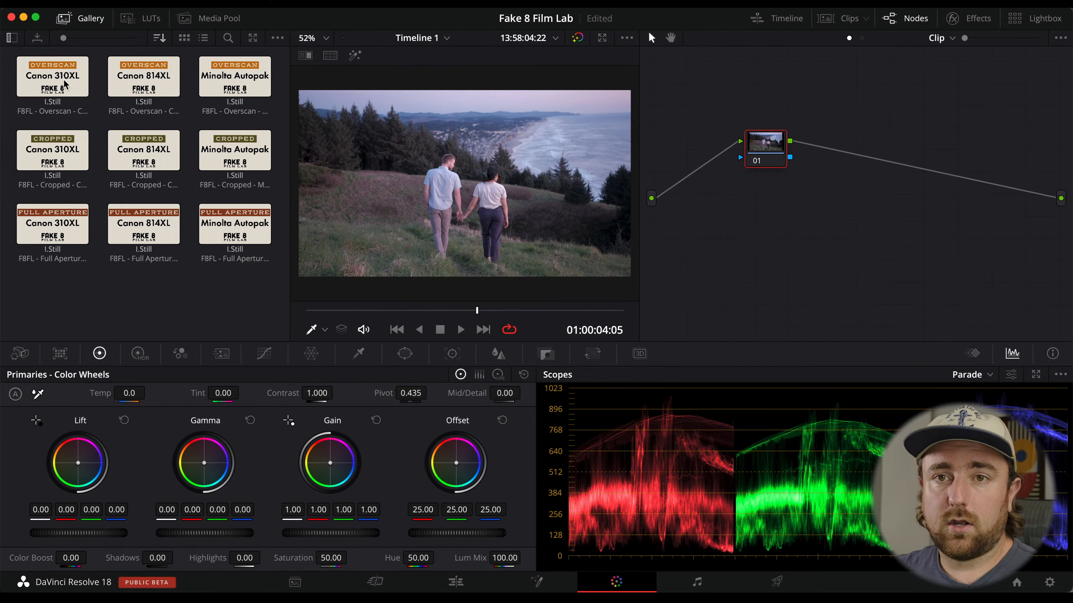
{"action": "right_click", "coordinate": [48, 72]}
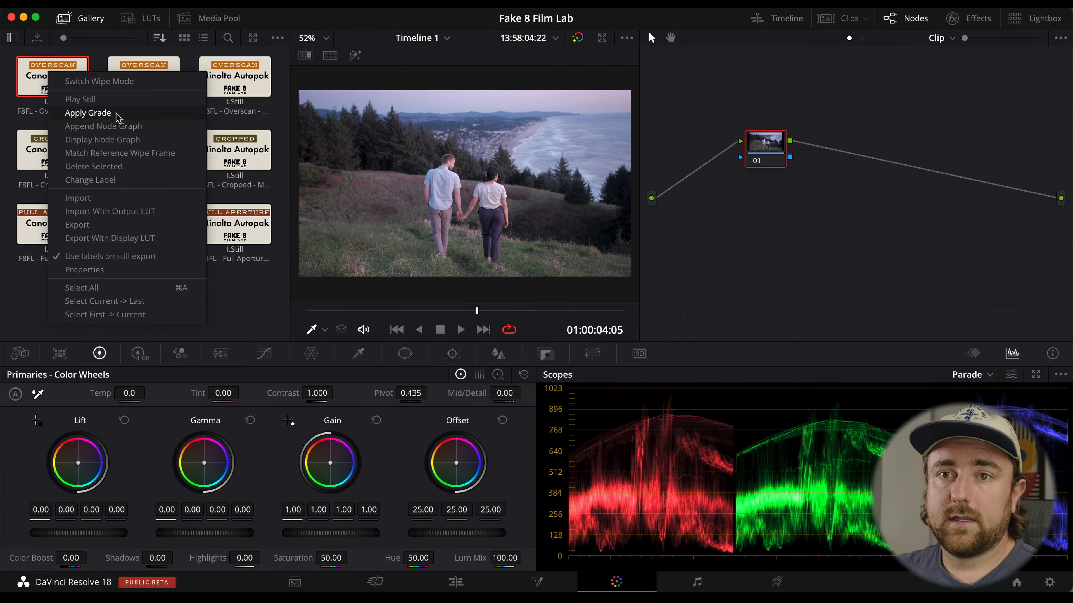
{"action": "left_click", "coordinate": [88, 113]}
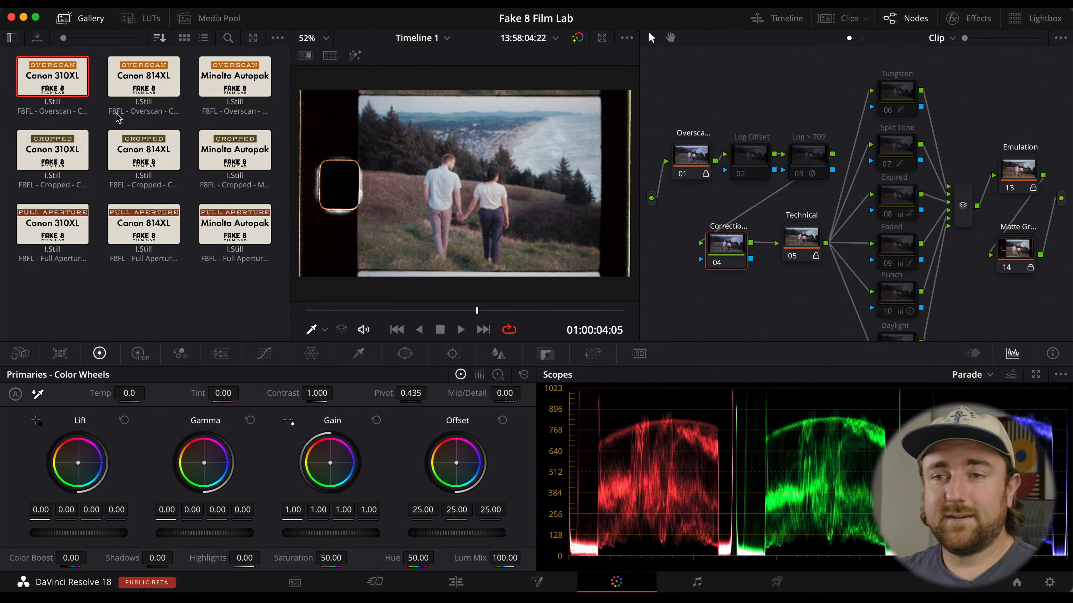
Examine the applied node tree and play back the graded clip.
{"action": "scroll", "coordinate": [841, 194], "scroll_direction": "down", "scroll_amount": 2}
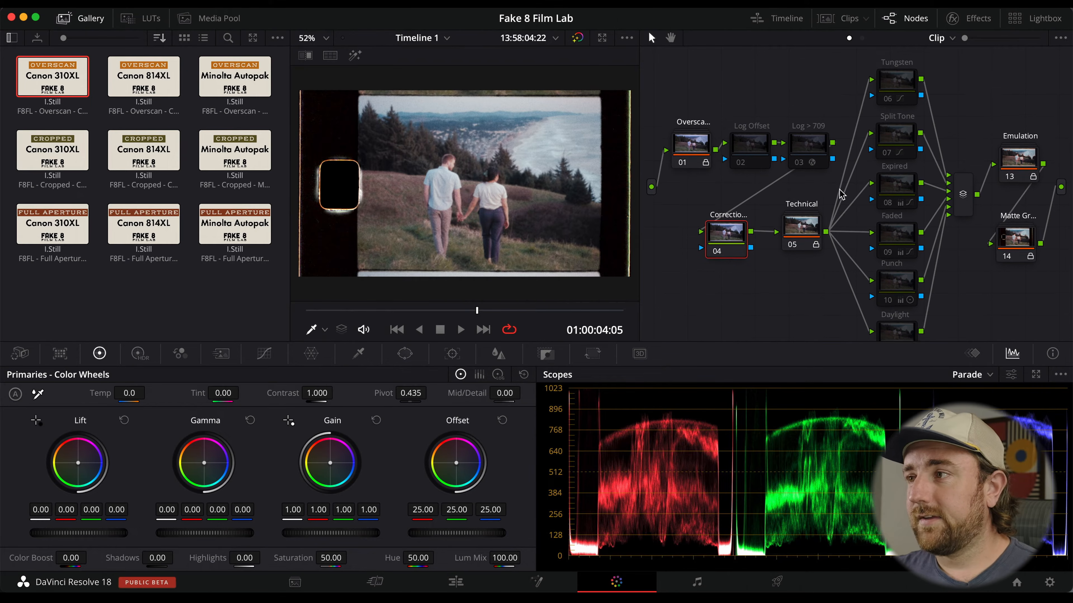
{"action": "scroll", "coordinate": [841, 194], "scroll_direction": "down", "scroll_amount": 2}
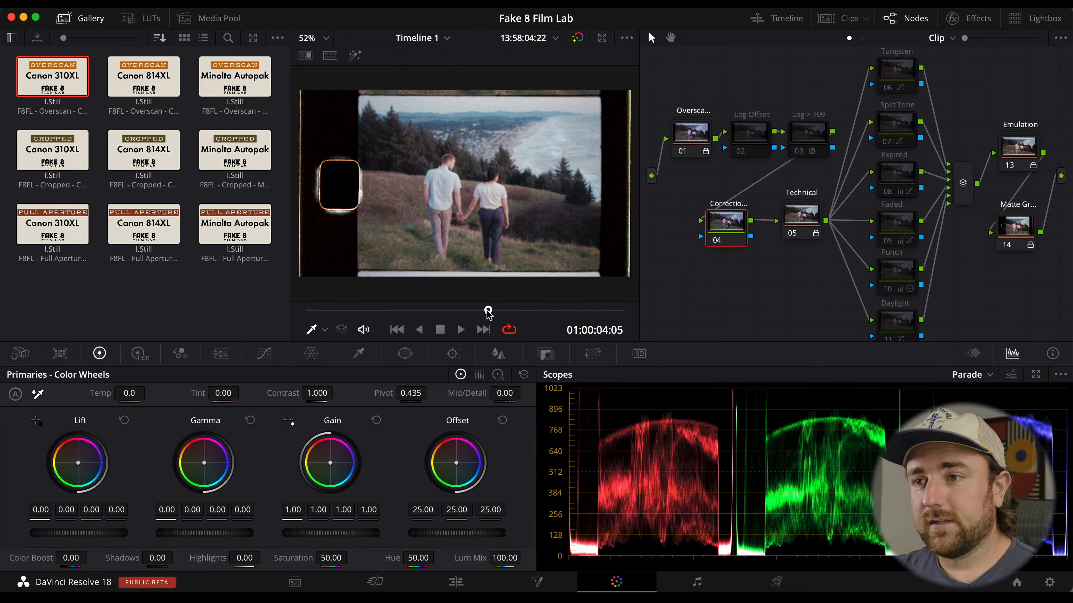
{"action": "left_click_drag", "start_coordinate": [532, 311], "coordinate": [418, 311]}
{"action": "key", "text": "space"}
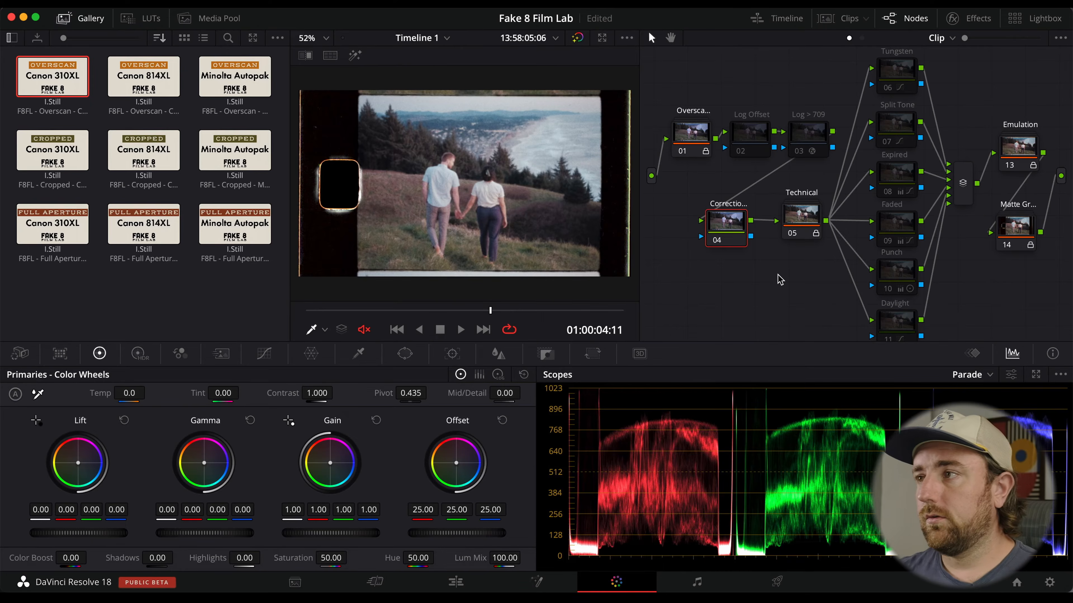
{"action": "scroll", "coordinate": [781, 280], "scroll_direction": "down", "scroll_amount": 1}
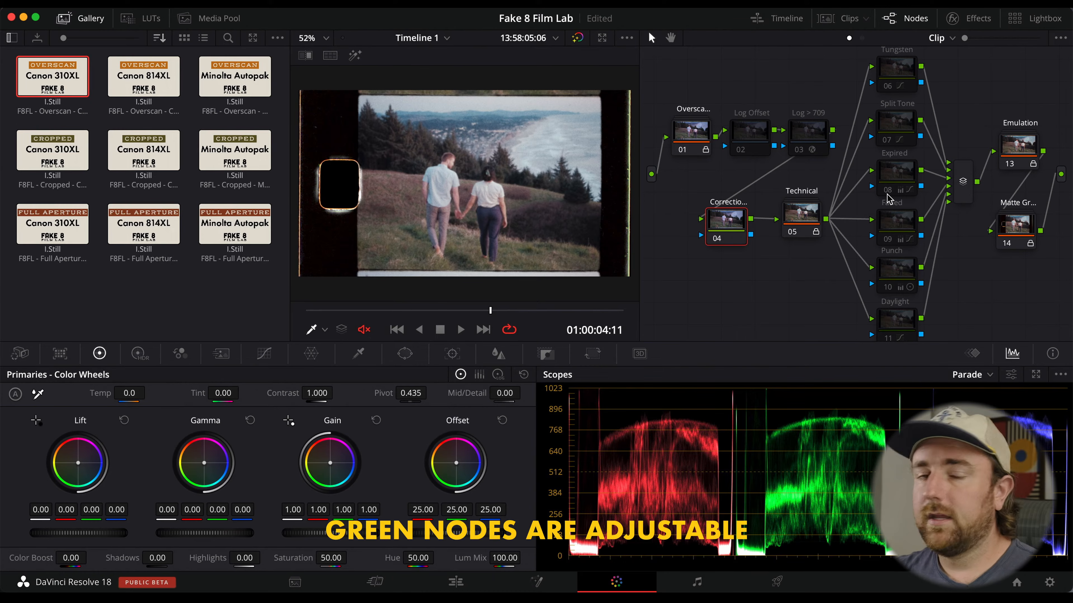
{"action": "mouse_move", "coordinate": [889, 198]}
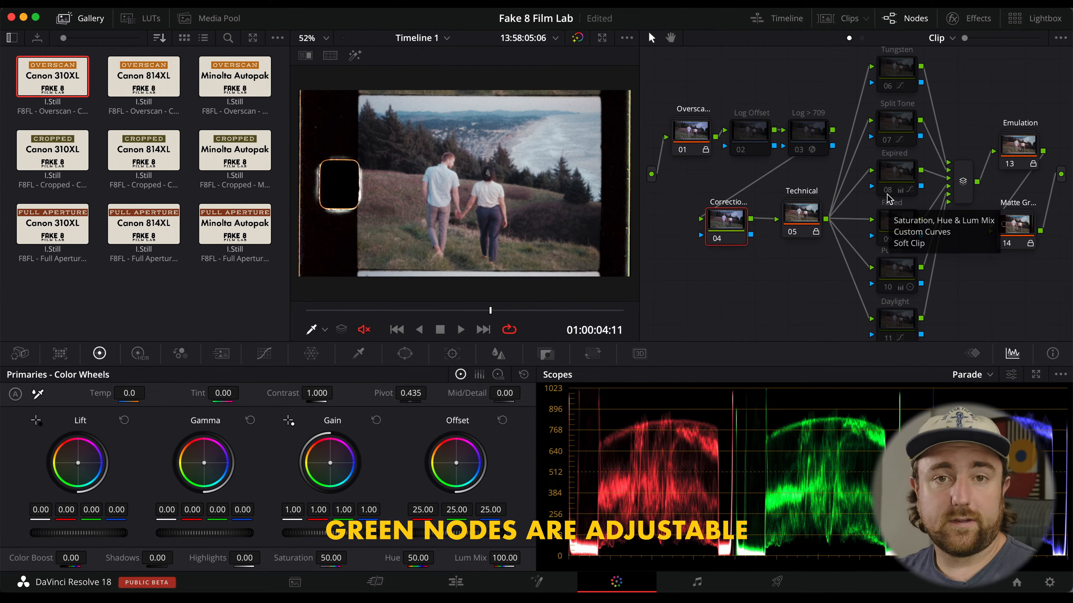
{"action": "left_click", "coordinate": [811, 149]}
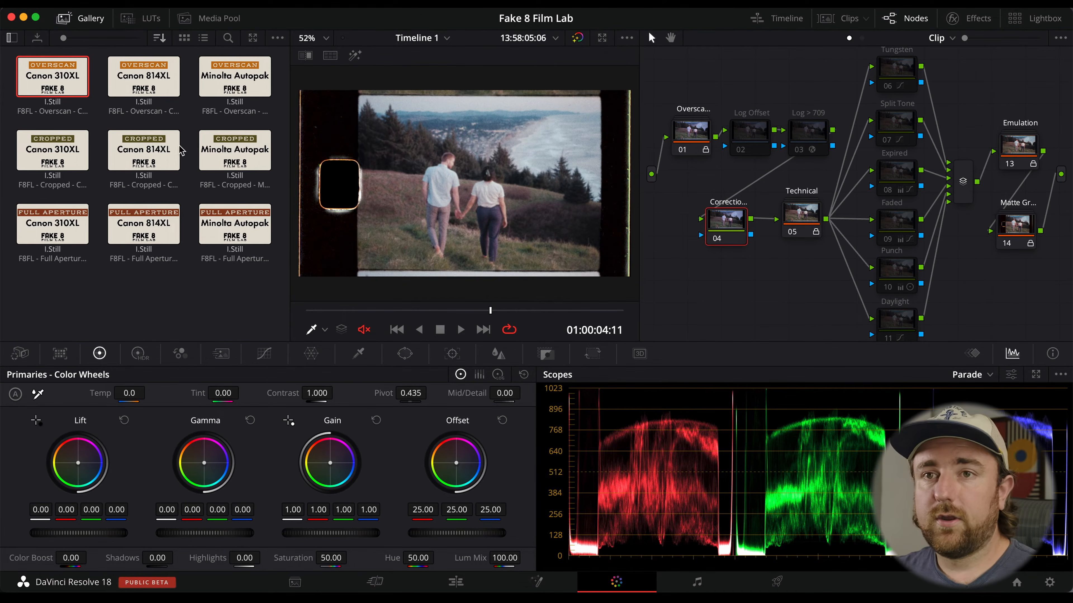
Try the Overscan Canon 814XL and Overscan Minolta Autopak PowerGrades on the clip.
{"action": "right_click", "coordinate": [148, 101]}
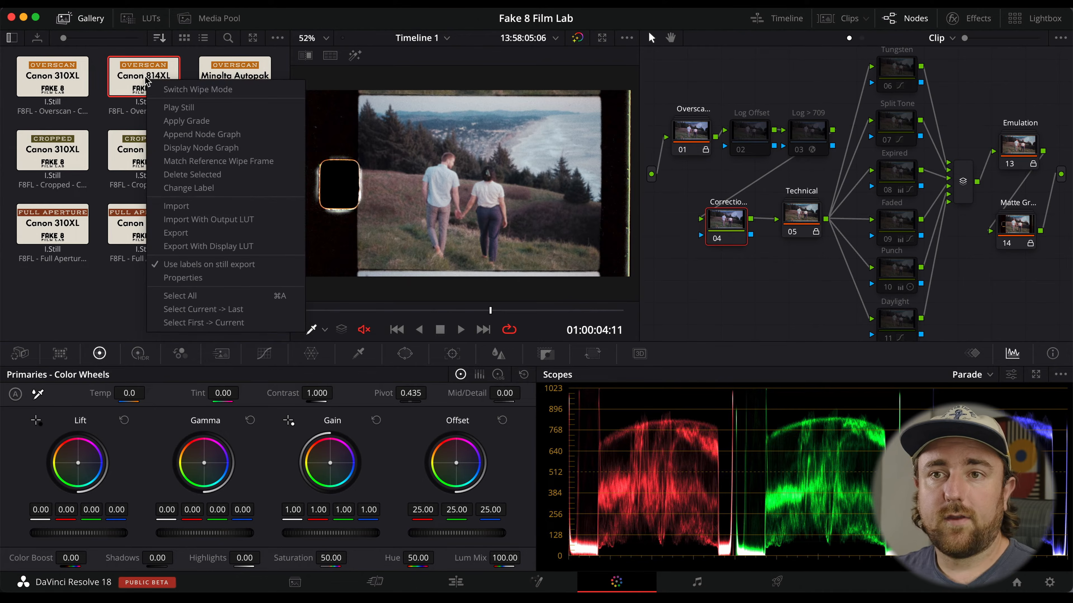
{"action": "left_click", "coordinate": [148, 84]}
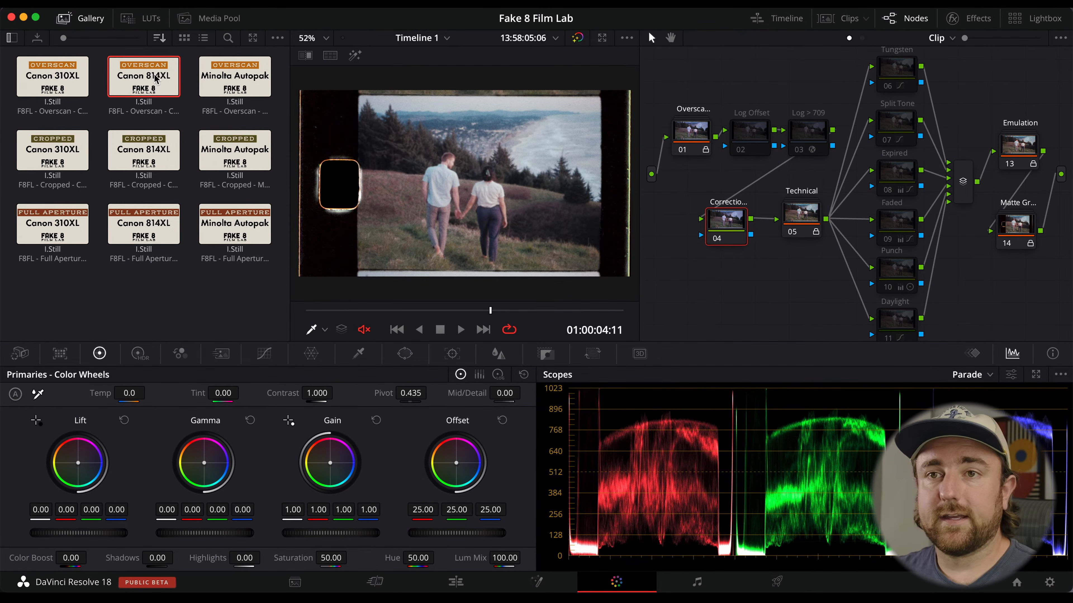
{"action": "right_click", "coordinate": [155, 78]}
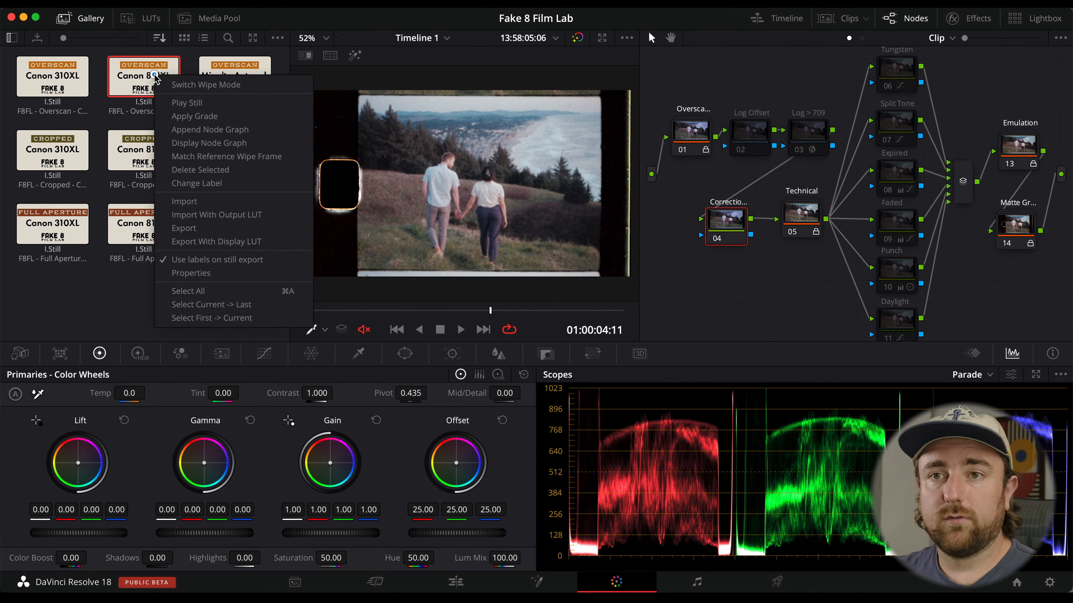
{"action": "left_click", "coordinate": [225, 117]}
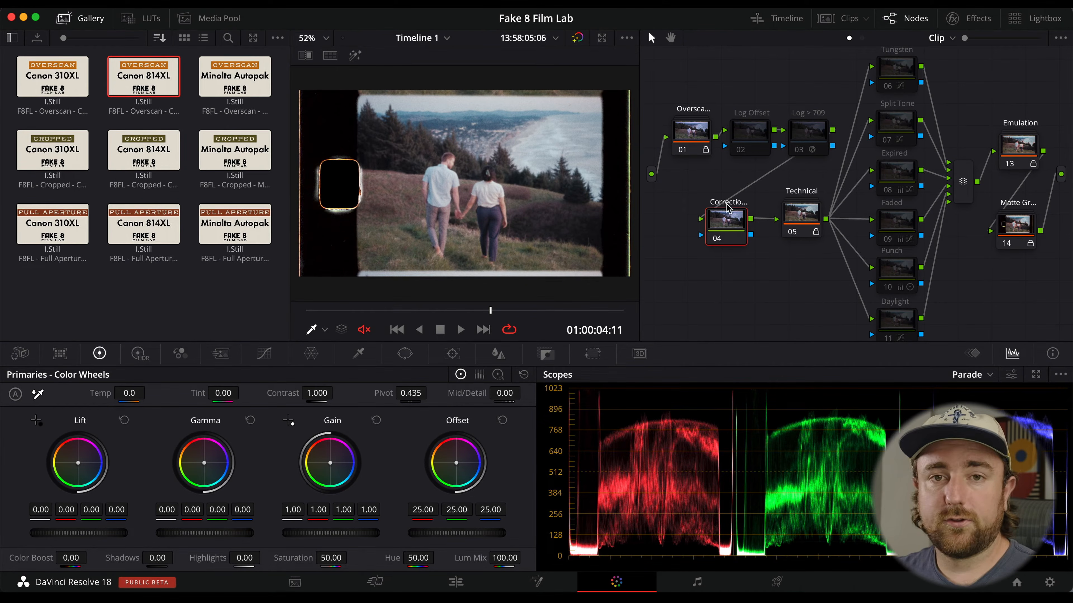
{"action": "right_click", "coordinate": [233, 80]}
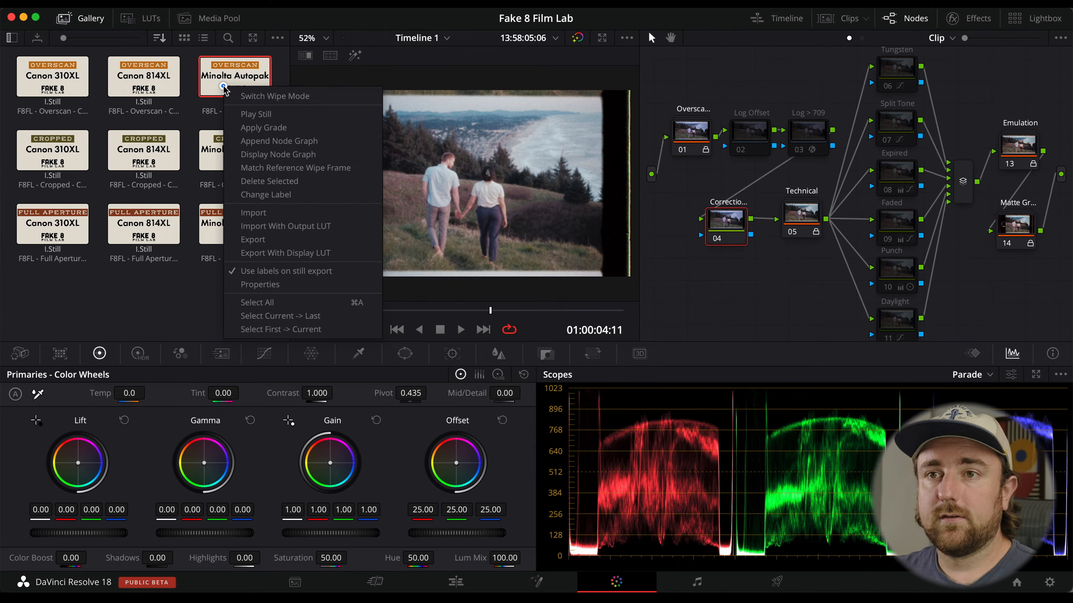
{"action": "left_click", "coordinate": [247, 128]}
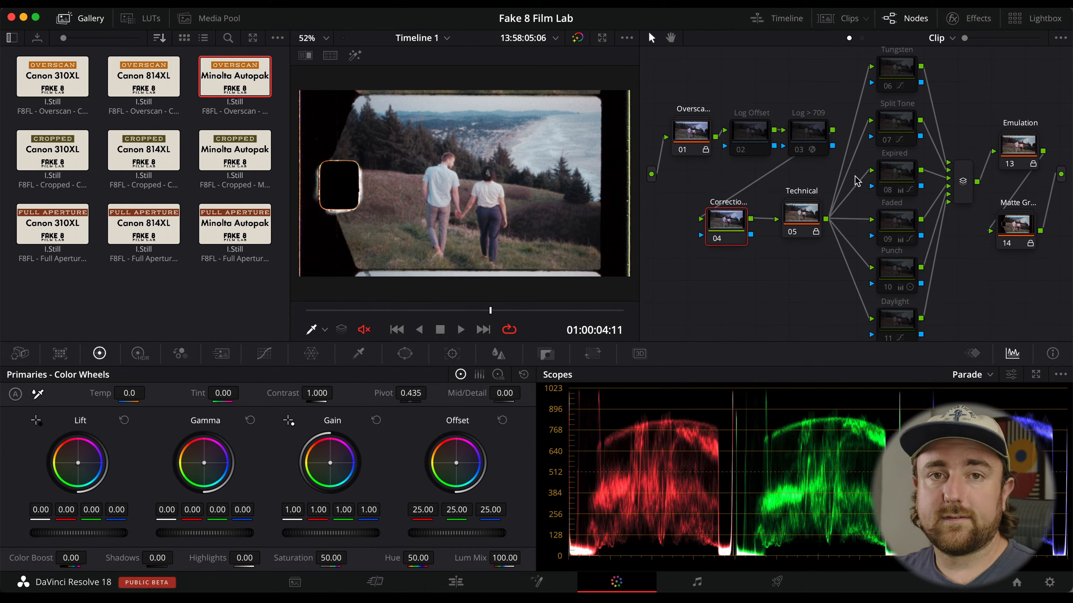
Try the Cropped Canon 310XL, Canon 814XL and Minolta Autopak PowerGrades on the clip.
{"action": "right_click", "coordinate": [78, 171]}
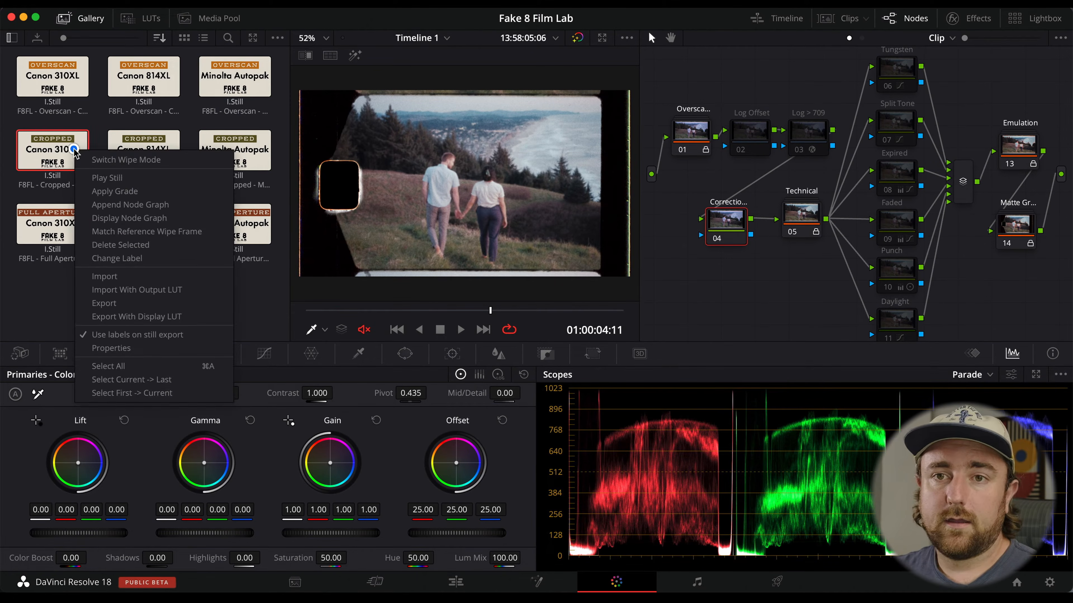
{"action": "left_click", "coordinate": [112, 190]}
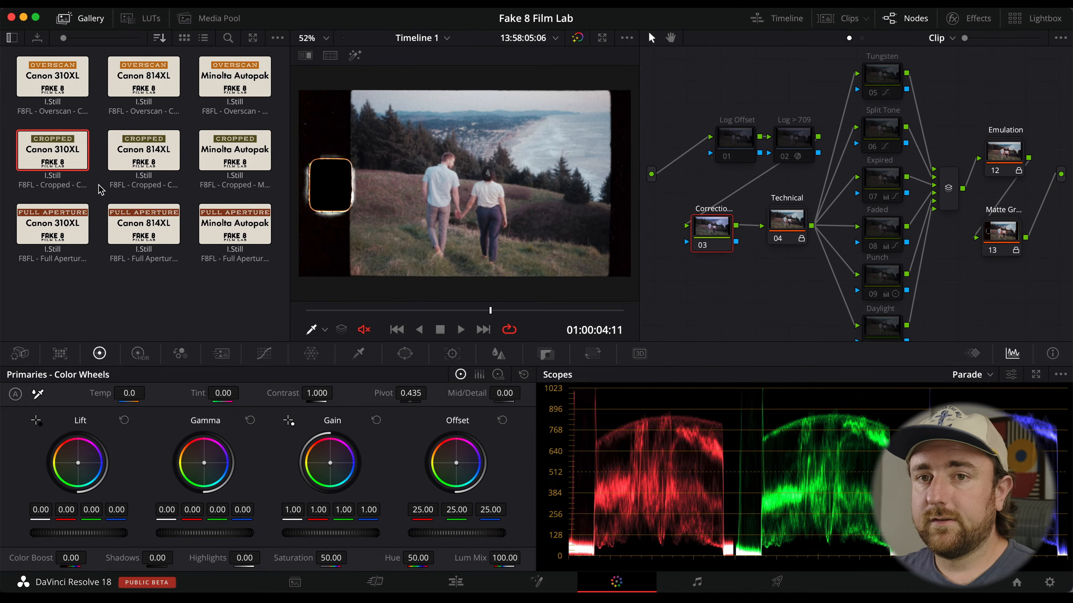
{"action": "right_click", "coordinate": [114, 164]}
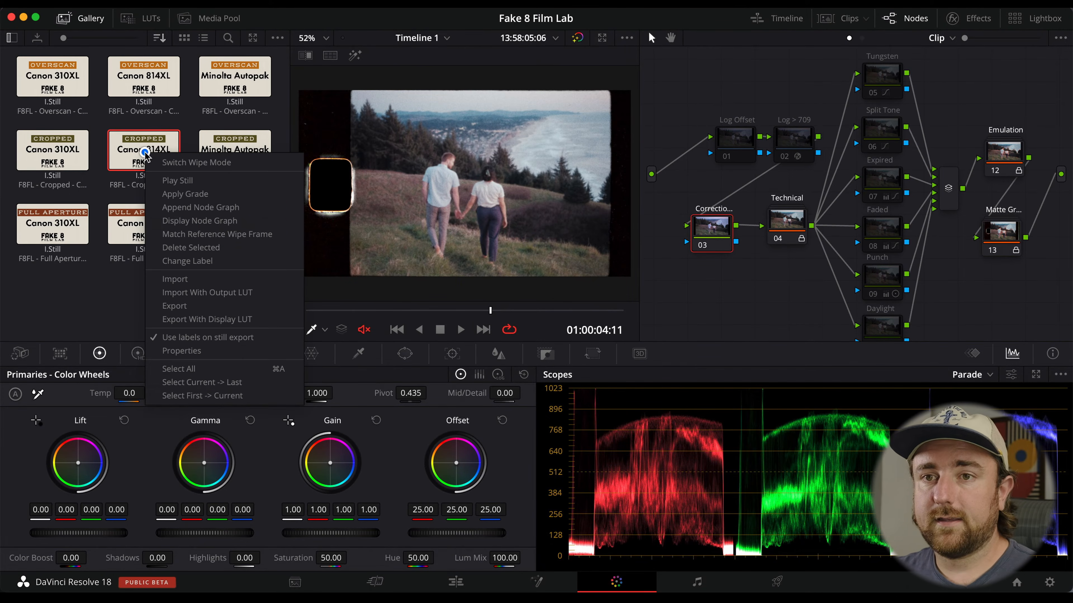
{"action": "left_click", "coordinate": [189, 197]}
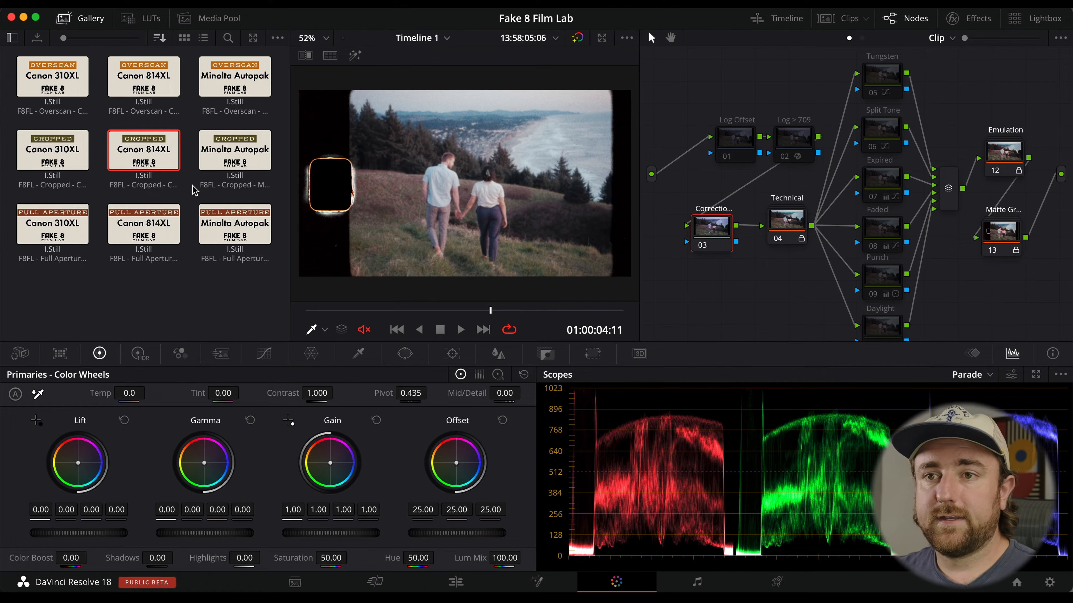
{"action": "right_click", "coordinate": [245, 159]}
{"action": "left_click", "coordinate": [312, 199]}
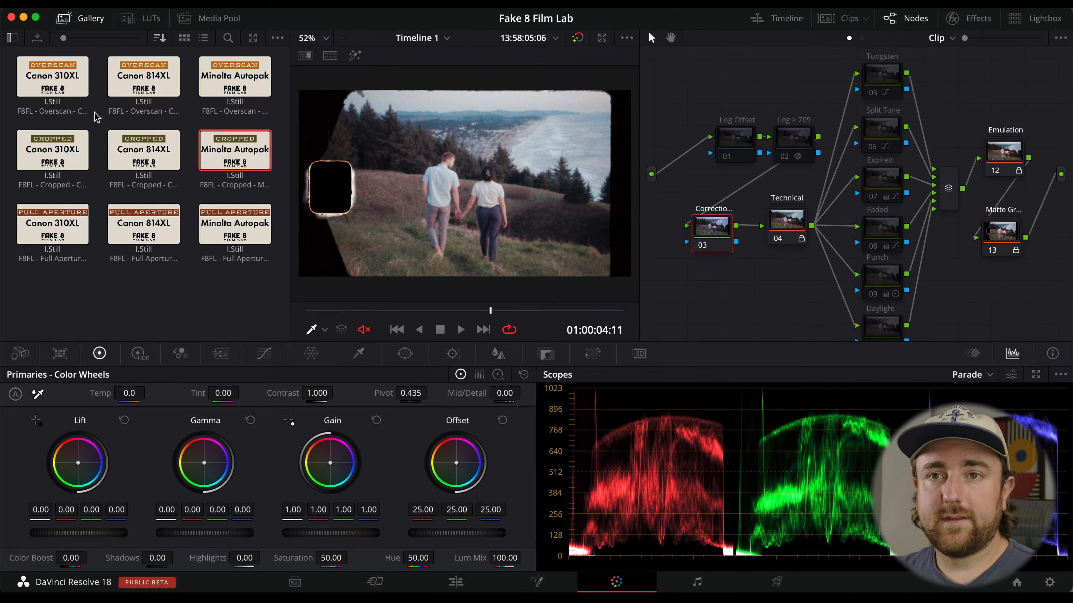
Reapply the Overscan Canon 310XL PowerGrade to the clip.
{"action": "right_click", "coordinate": [74, 87]}
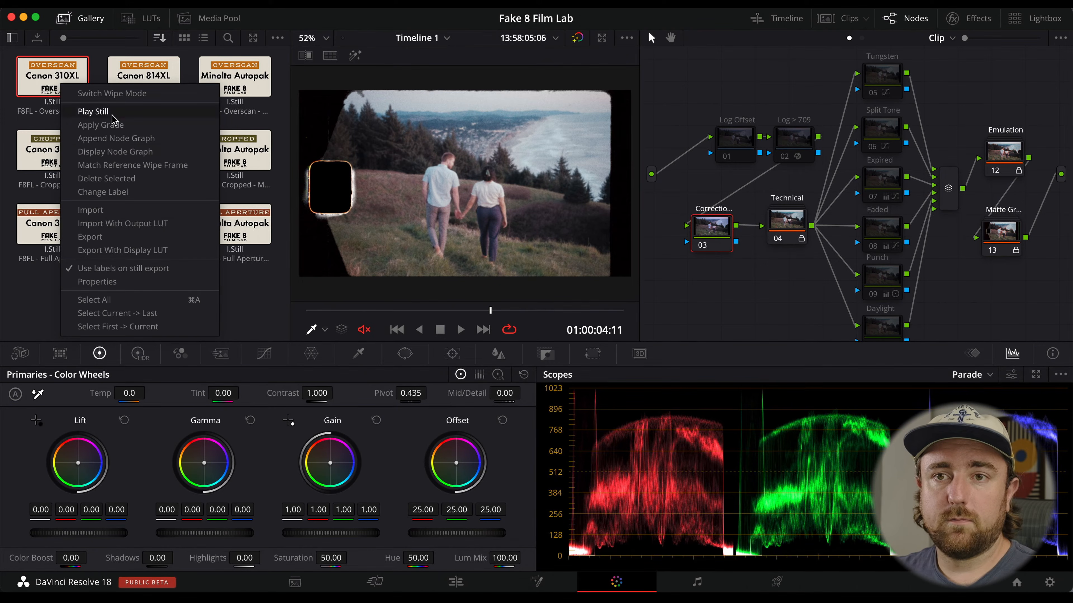
{"action": "left_click", "coordinate": [135, 125]}
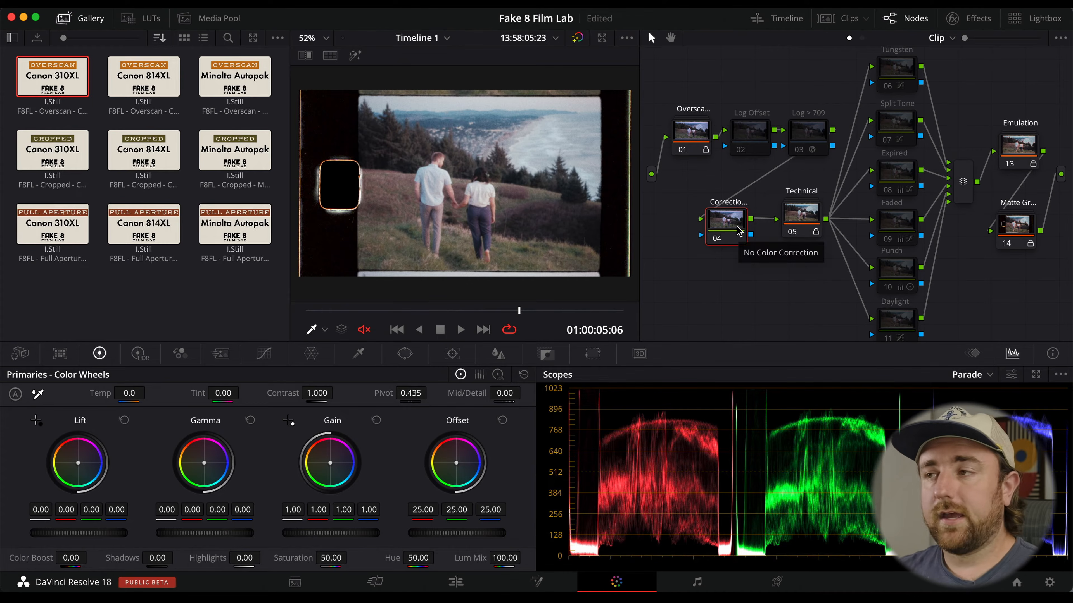
Select the Correction node and set its Gamma to -0.04 and Temp to 420.
{"action": "left_click", "coordinate": [756, 138]}
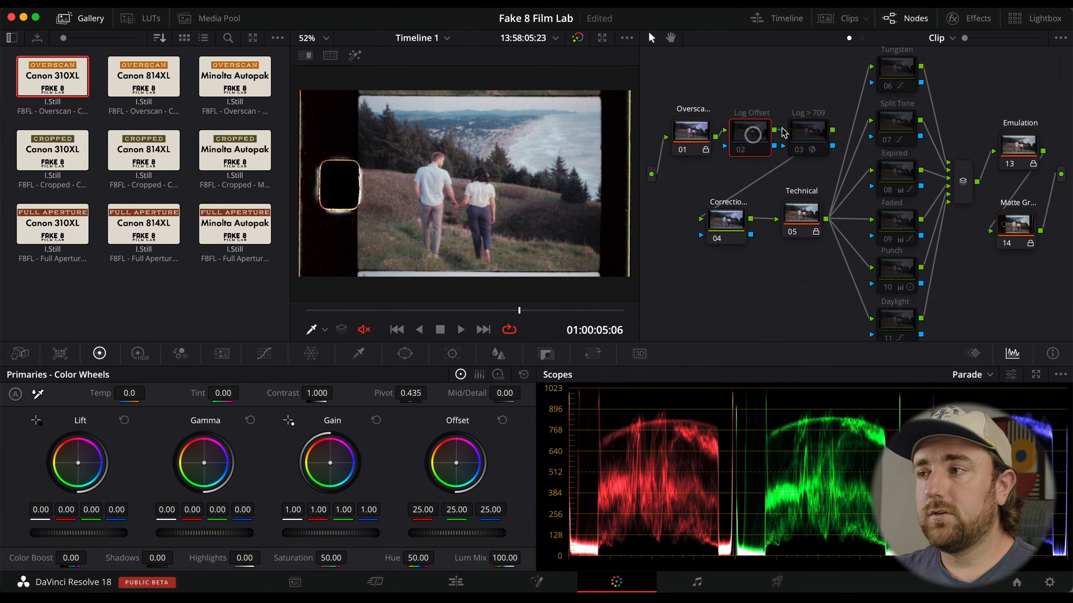
{"action": "left_click", "coordinate": [802, 132]}
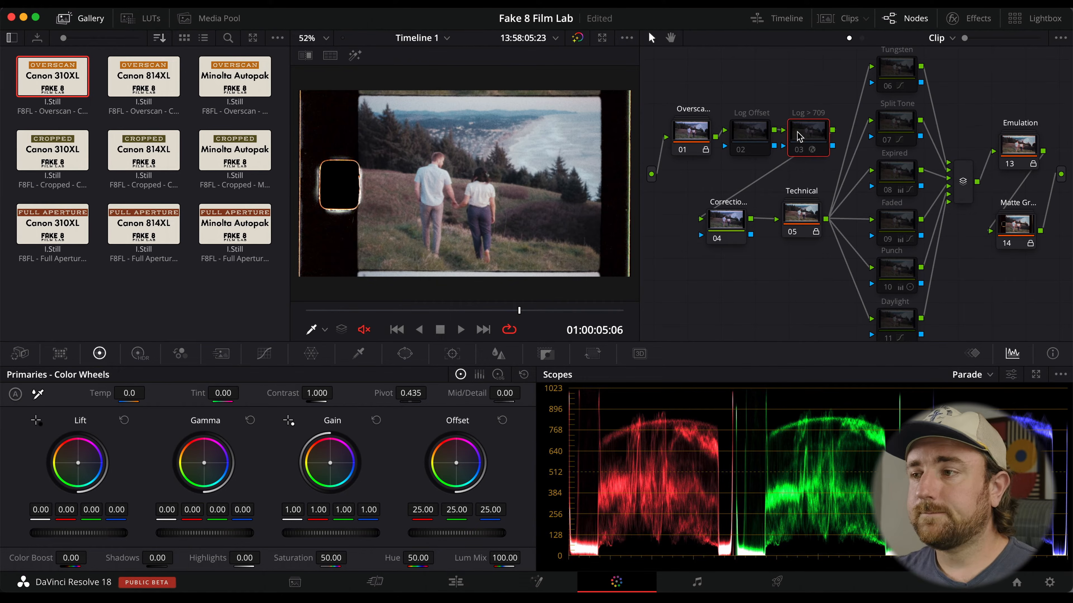
{"action": "left_click", "coordinate": [725, 225]}
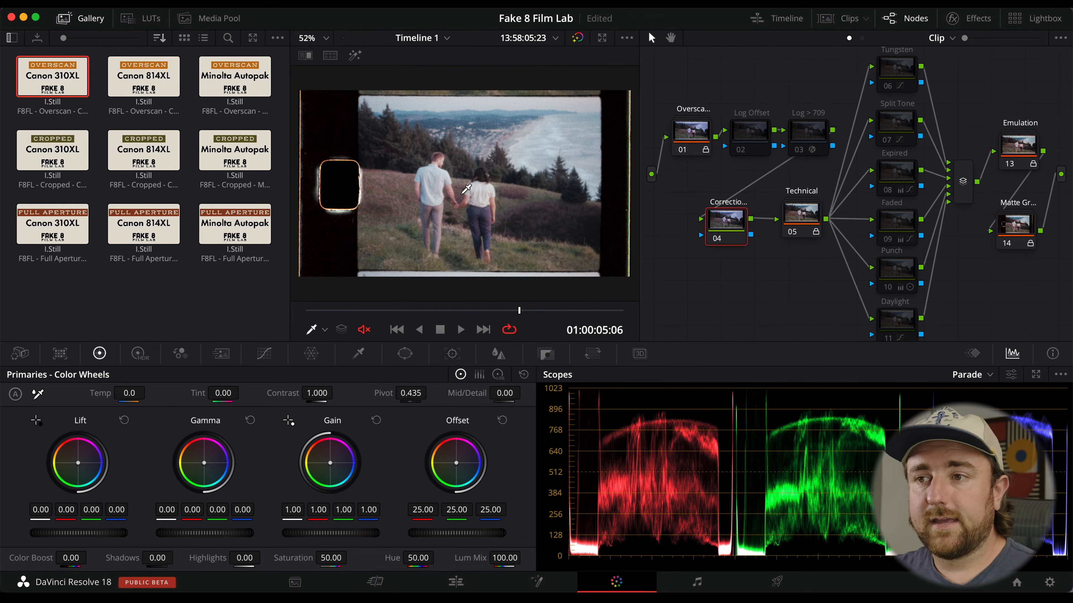
{"action": "left_click_drag", "start_coordinate": [224, 534], "coordinate": [121, 536]}
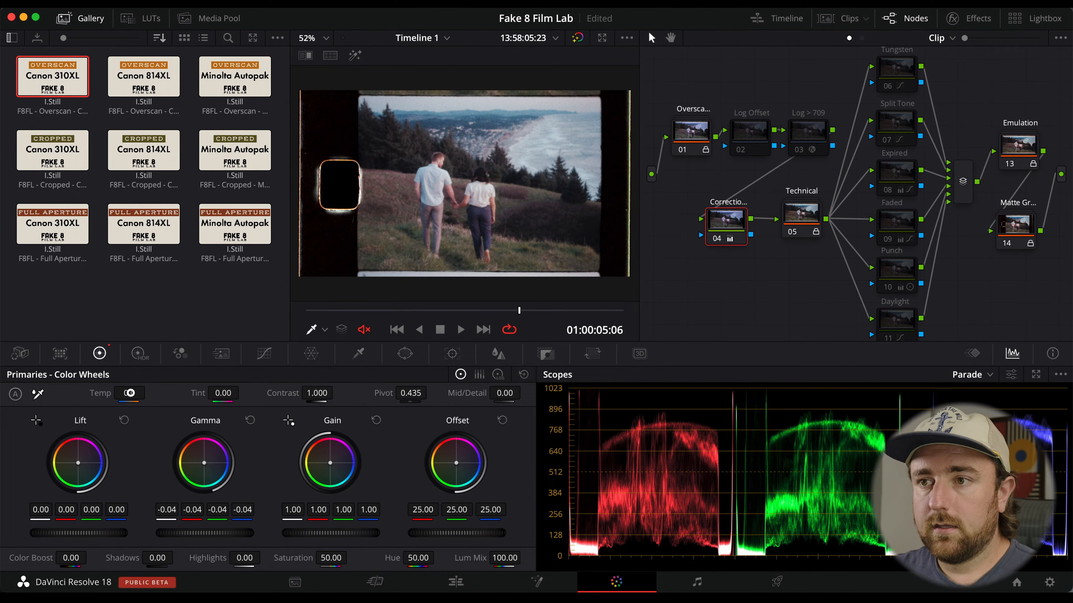
{"action": "left_click_drag", "start_coordinate": [130, 393], "coordinate": [158, 394]}
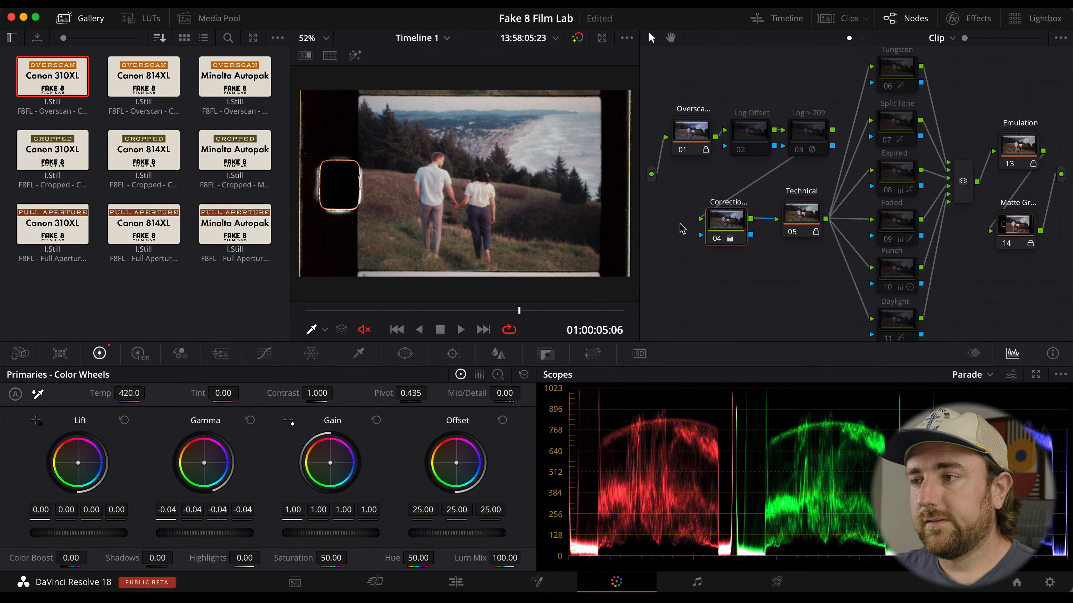
Toggle the Correction node off and on to compare the graded clip.
{"action": "key", "text": "super+d"}
{"action": "key", "text": "super+d"}
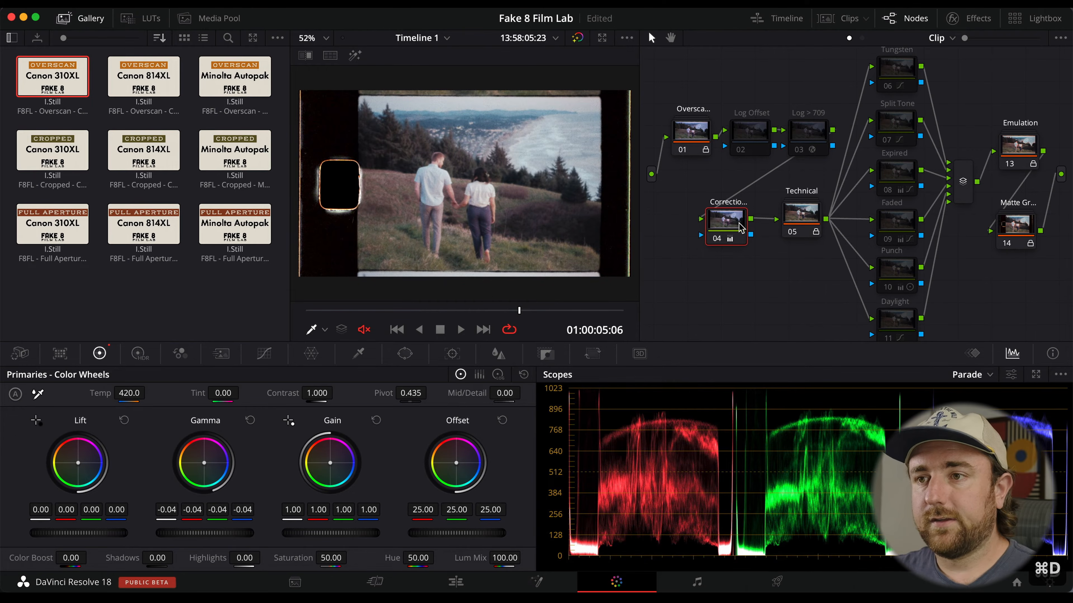
{"action": "key", "text": "super+d"}
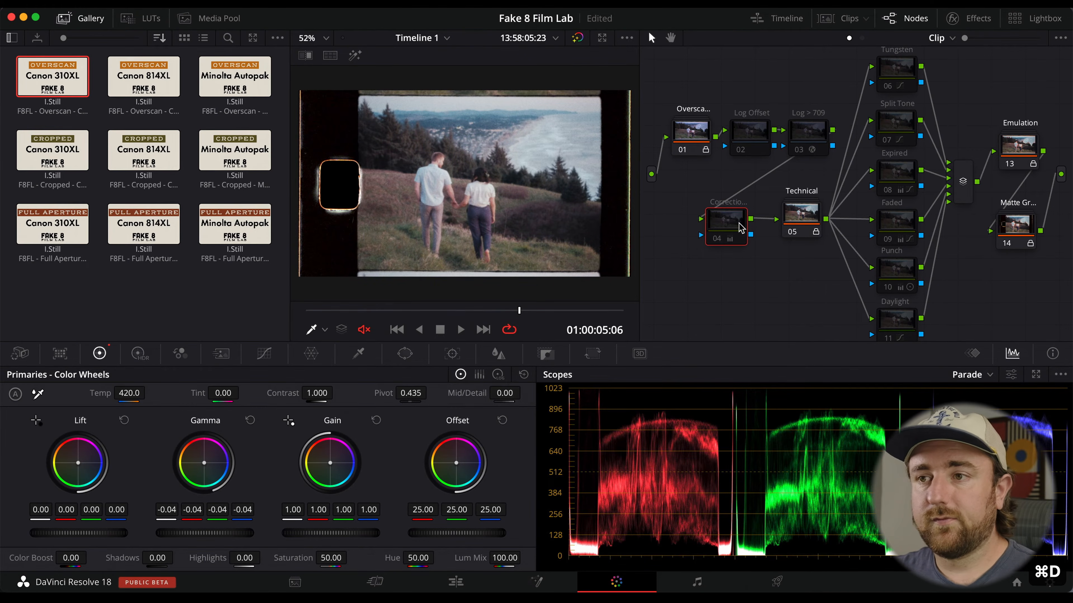
{"action": "key", "text": "super+d"}
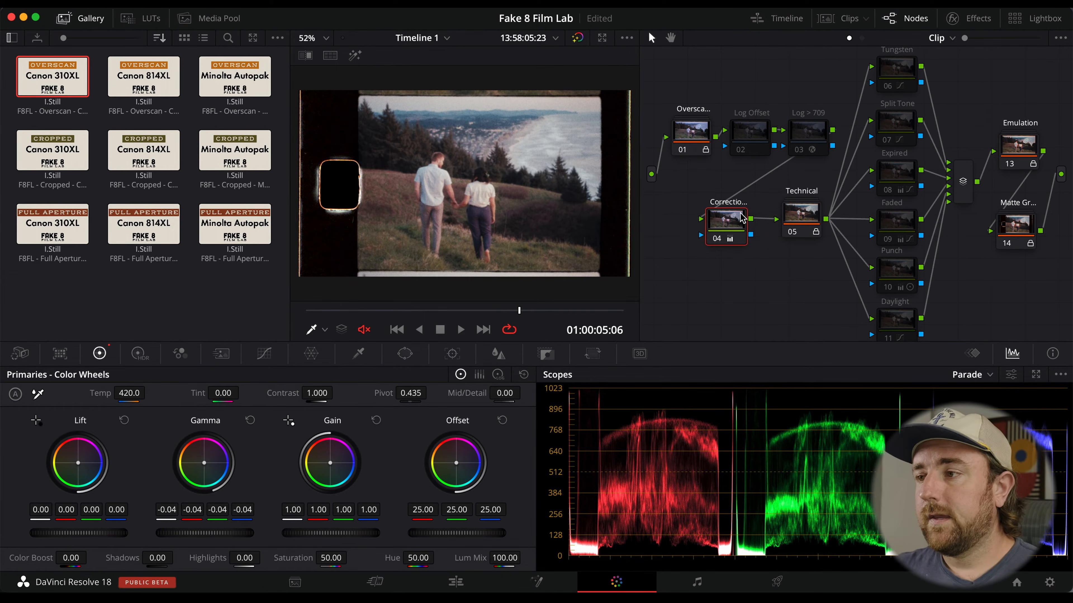
Preview the Tungsten node by switching it on and off.
{"action": "left_click", "coordinate": [794, 215]}
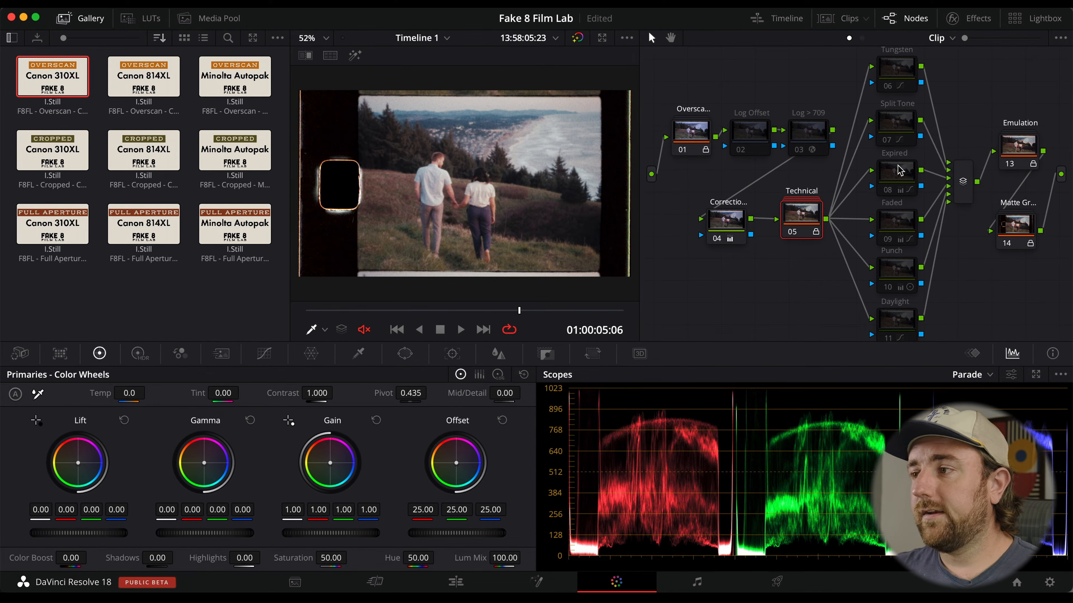
{"action": "mouse_move", "coordinate": [916, 168]}
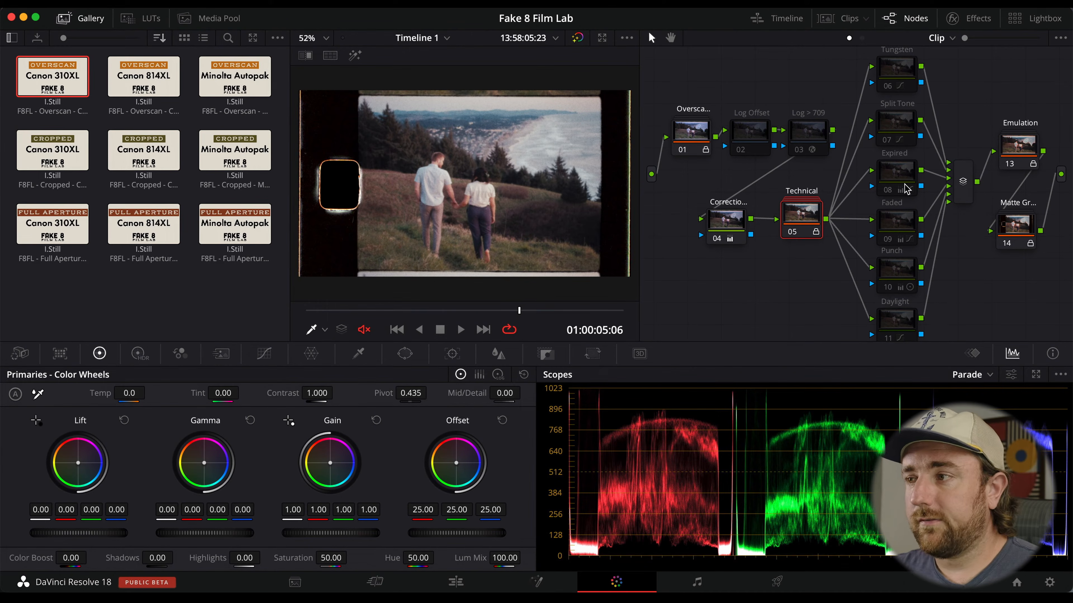
{"action": "left_click", "coordinate": [908, 73]}
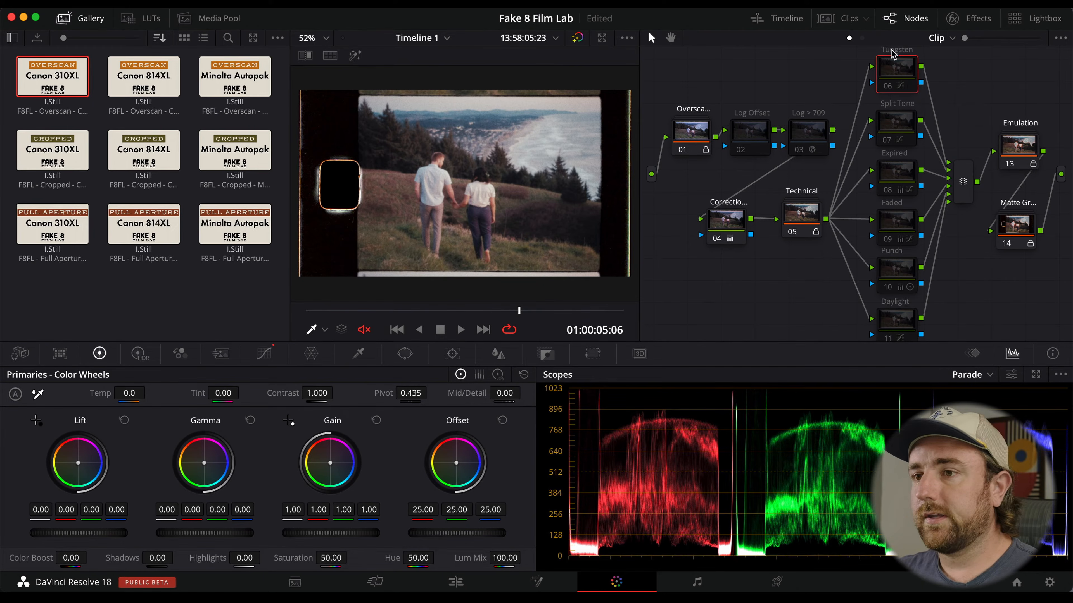
{"action": "key", "text": "ctrl+d"}
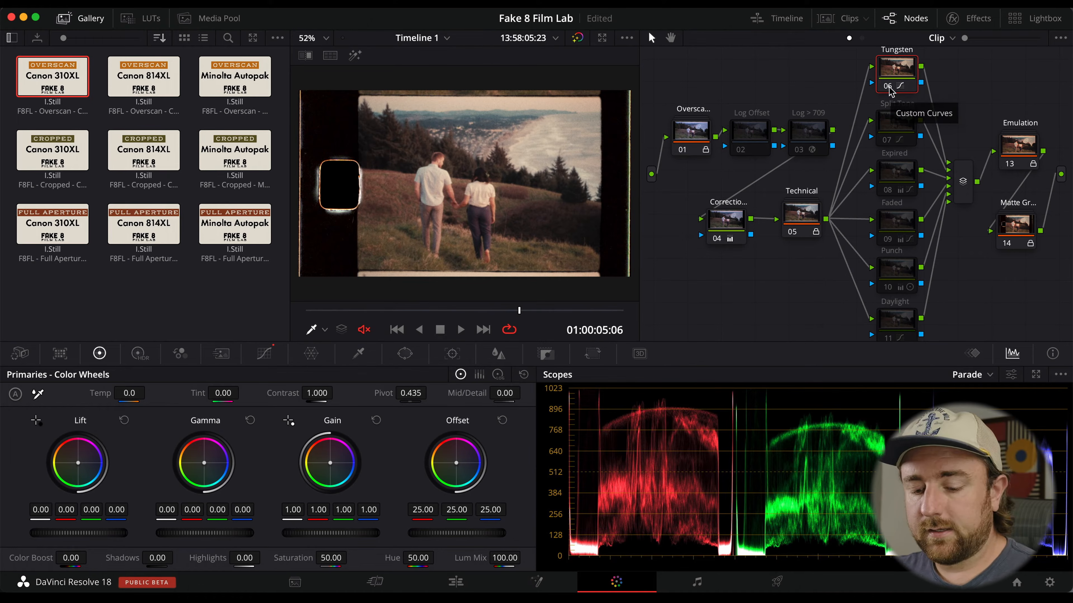
{"action": "key", "text": "super+d"}
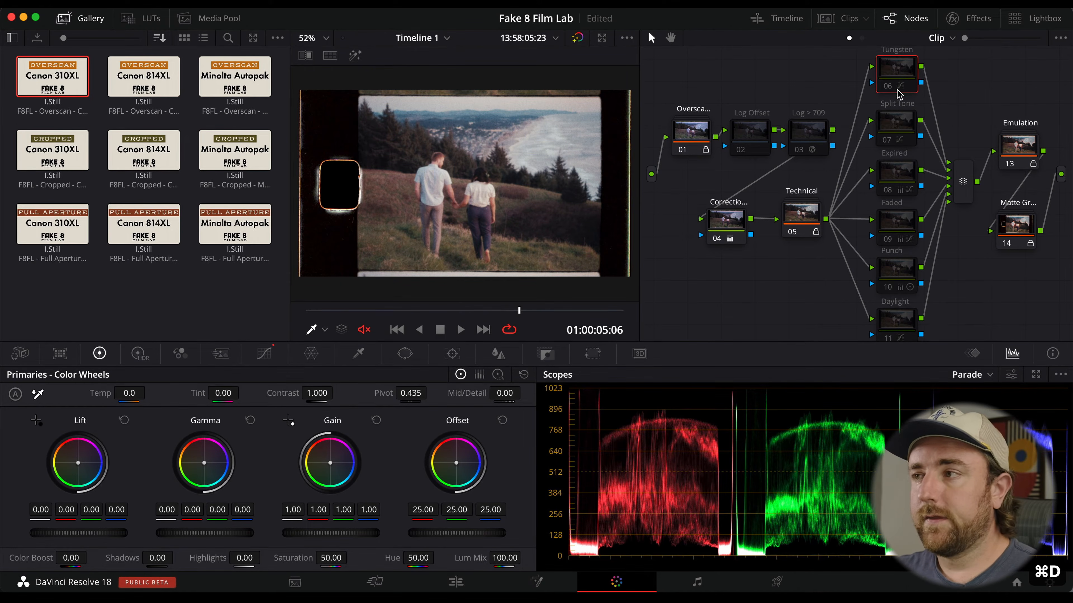
{"action": "key", "text": "super+d"}
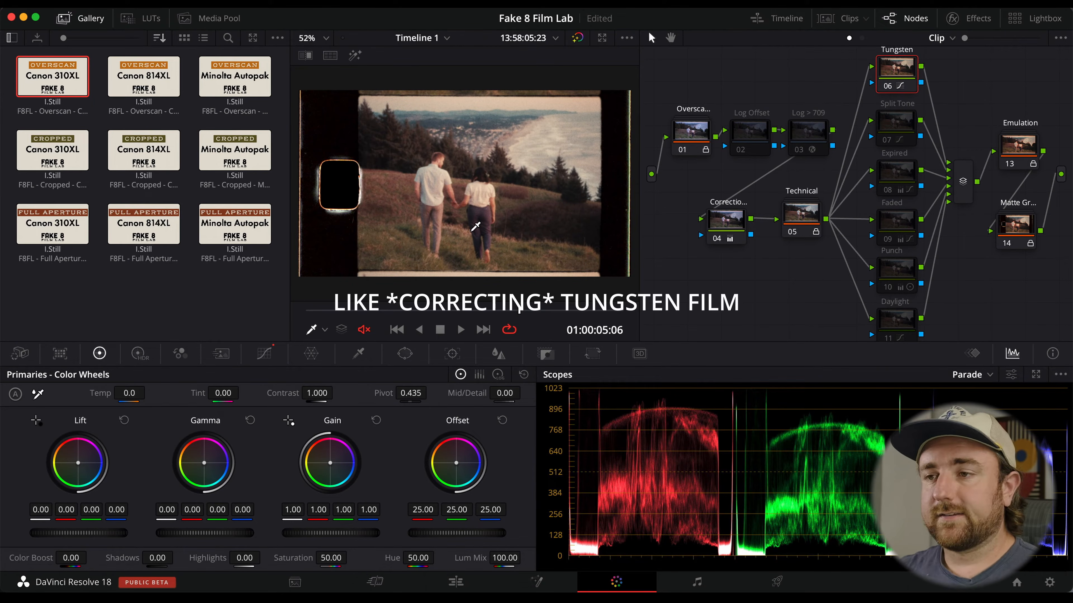
{"action": "key", "text": "super+d"}
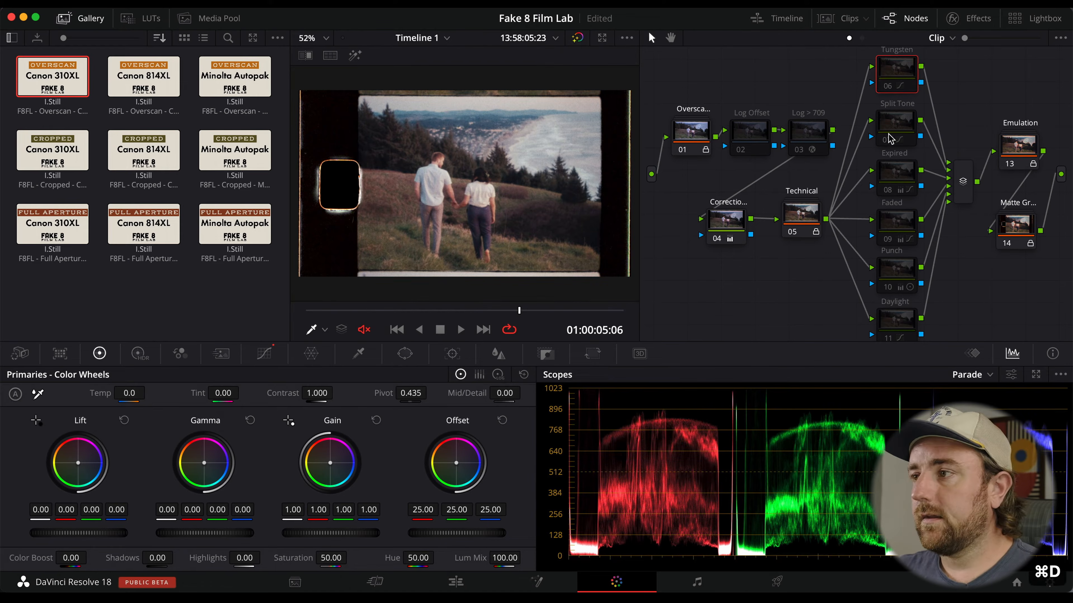
Preview the Split Tone and Expired nodes one at a time by switching each on and off.
{"action": "left_click", "coordinate": [896, 122]}
{"action": "key", "text": "super+d"}
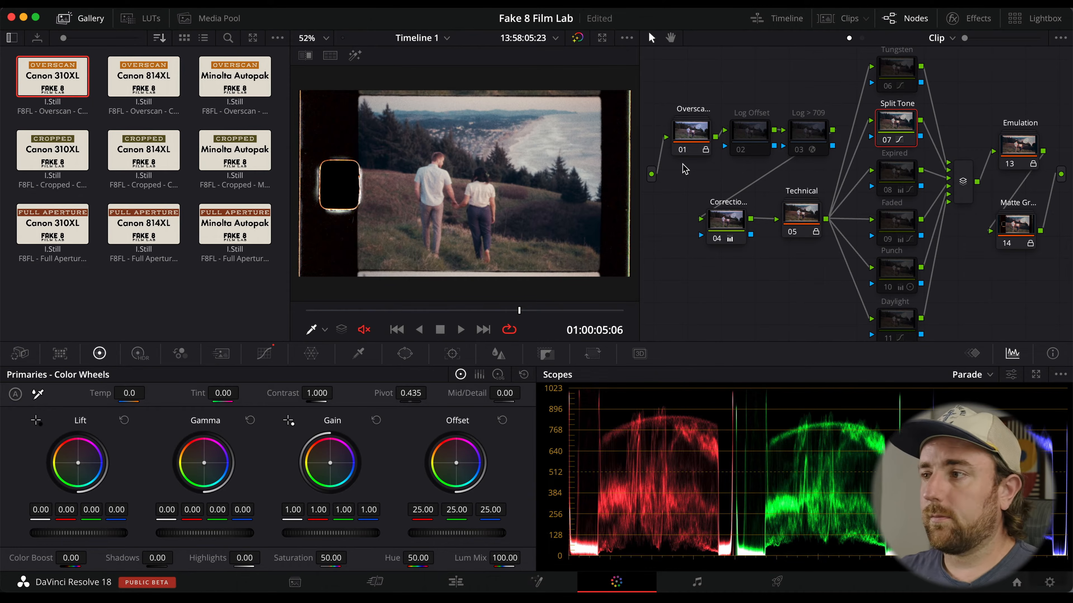
{"action": "key", "text": "super+d"}
{"action": "left_click", "coordinate": [900, 174]}
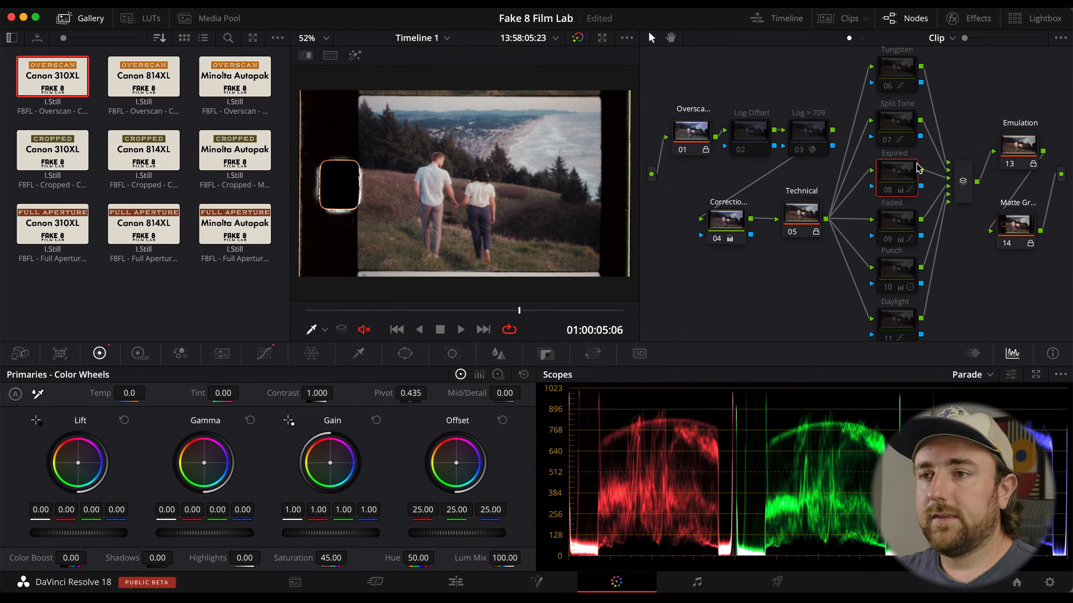
{"action": "key", "text": "super+d"}
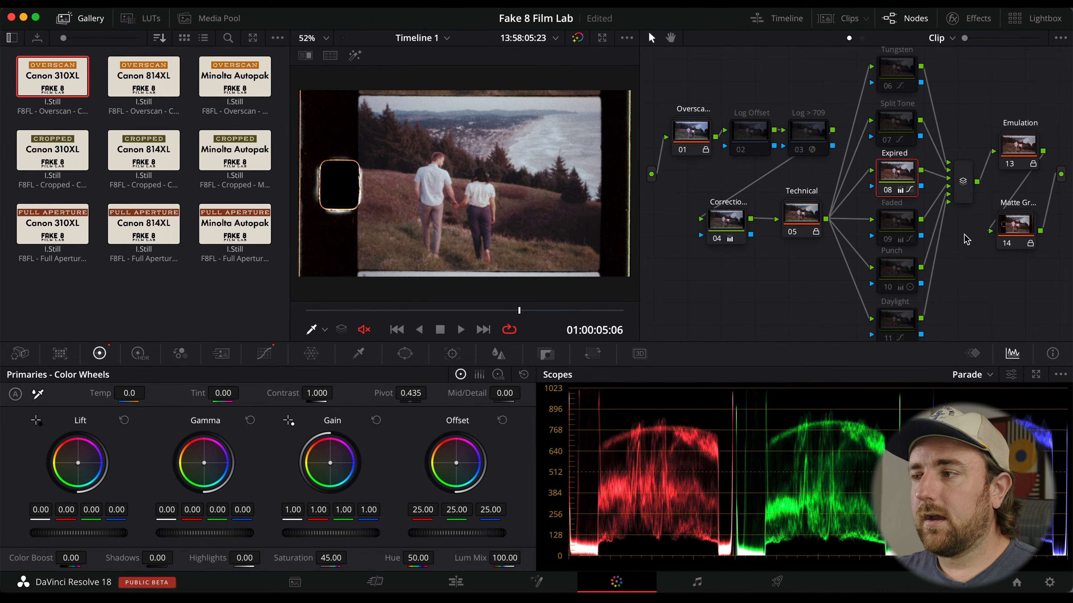
{"action": "key", "text": "super+d"}
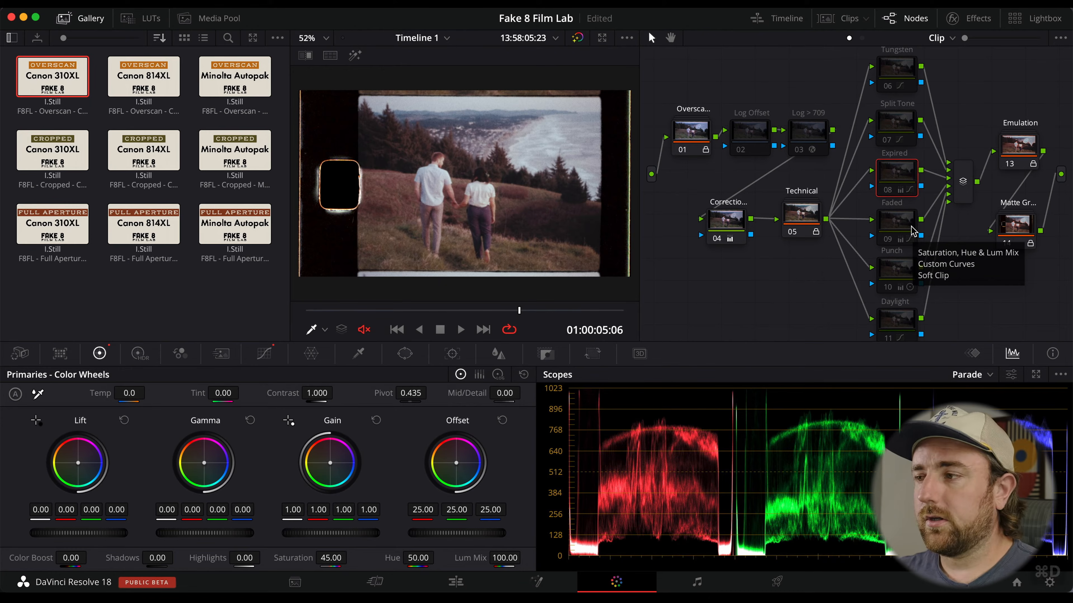
Preview the Faded, Punch and Daylight nodes one at a time by switching each on and off.
{"action": "left_click", "coordinate": [904, 227]}
{"action": "key", "text": "super+d"}
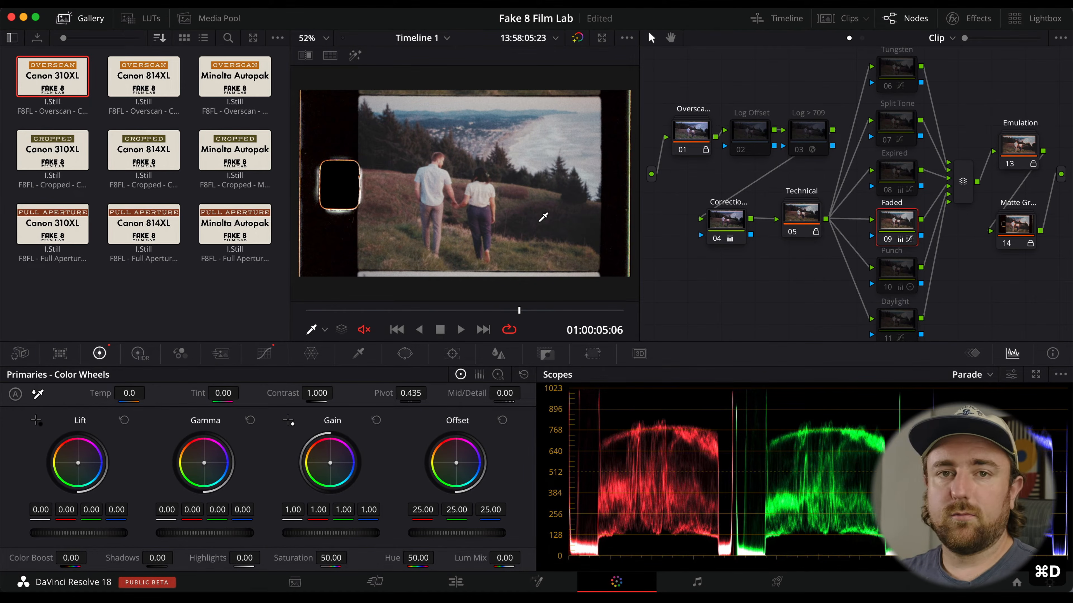
{"action": "key", "text": "super+d"}
{"action": "left_click", "coordinate": [897, 273]}
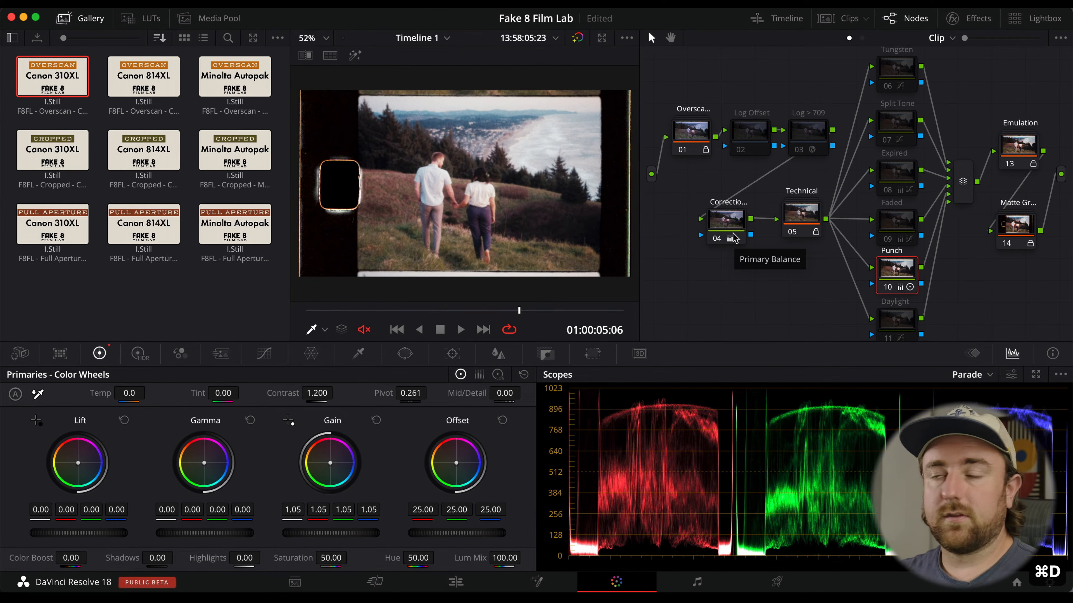
{"action": "key", "text": "super+d"}
{"action": "left_click", "coordinate": [895, 319]}
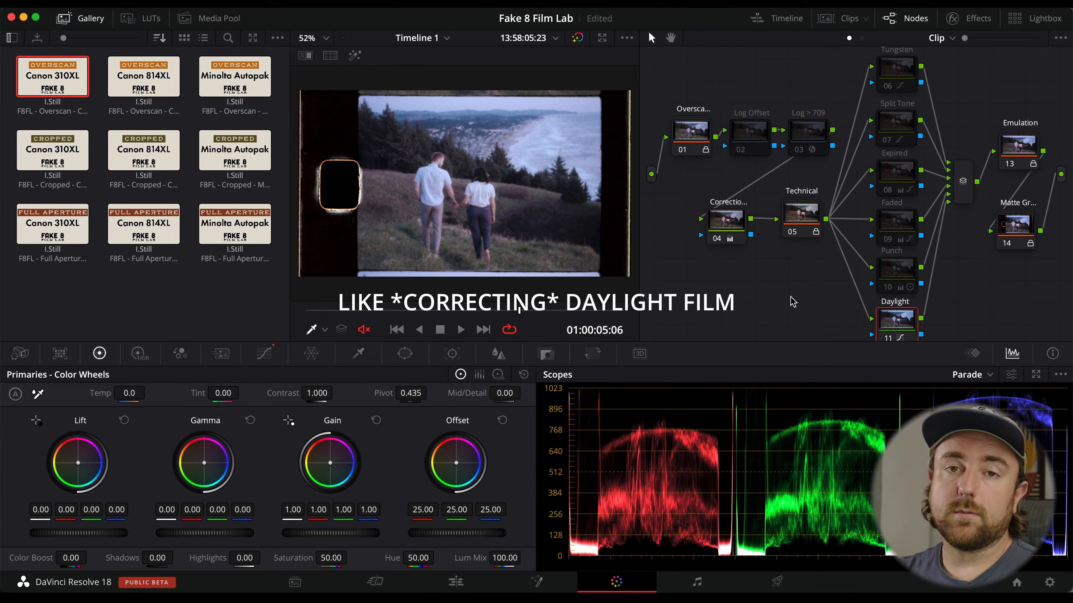
{"action": "key", "text": "super+d"}
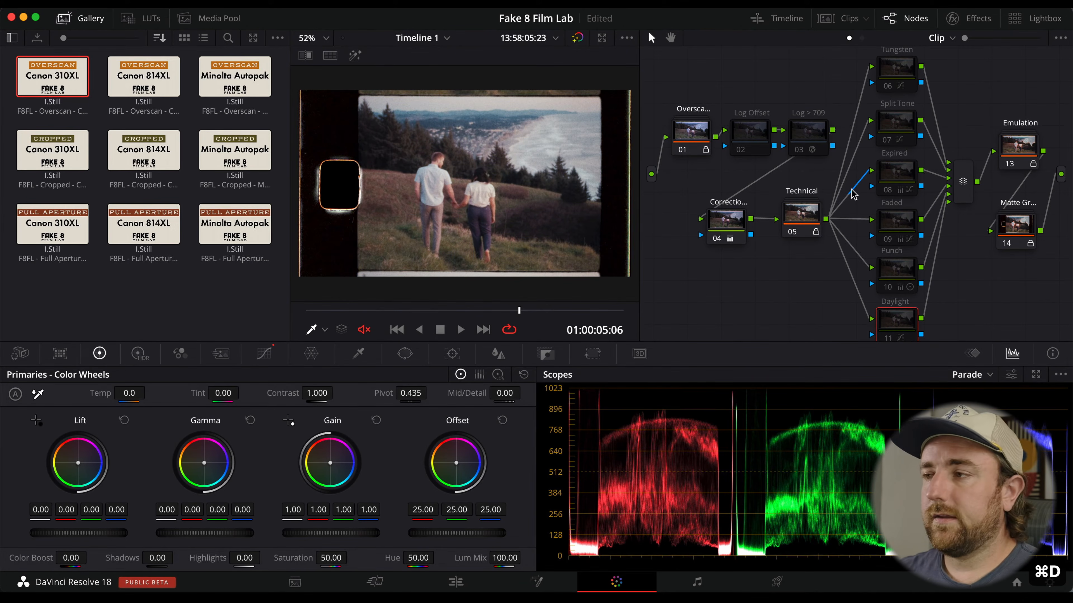
Enable the Split Tone and Expired nodes together on the clip.
{"action": "left_click", "coordinate": [903, 126]}
{"action": "key", "text": "super+d"}
{"action": "left_click", "coordinate": [903, 176]}
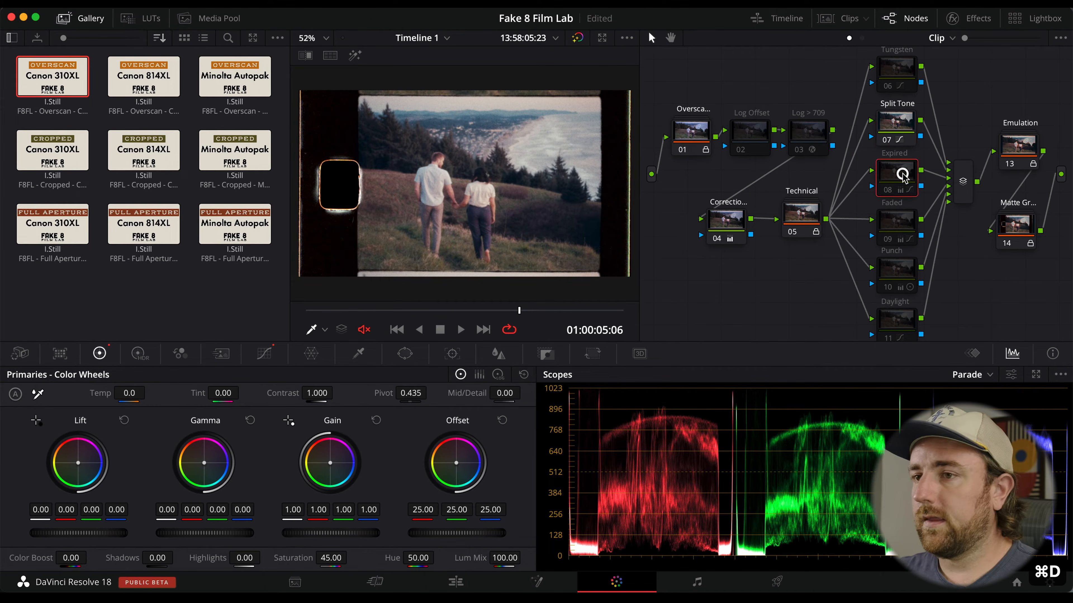
{"action": "key", "text": "super+d"}
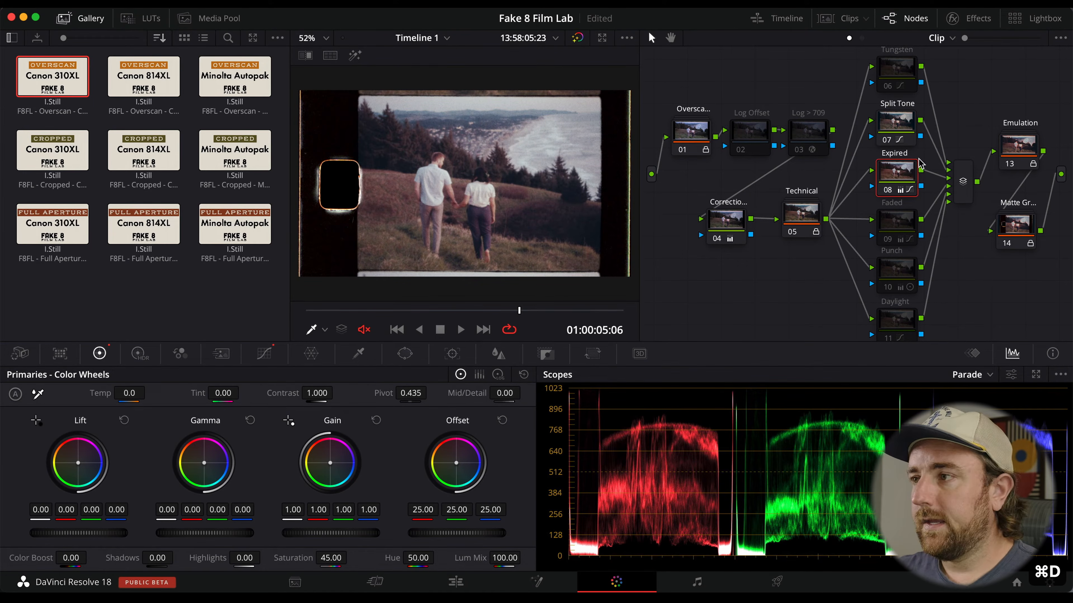
{"action": "left_click", "coordinate": [902, 120], "text": "shift"}
{"action": "key", "text": "super+d"}
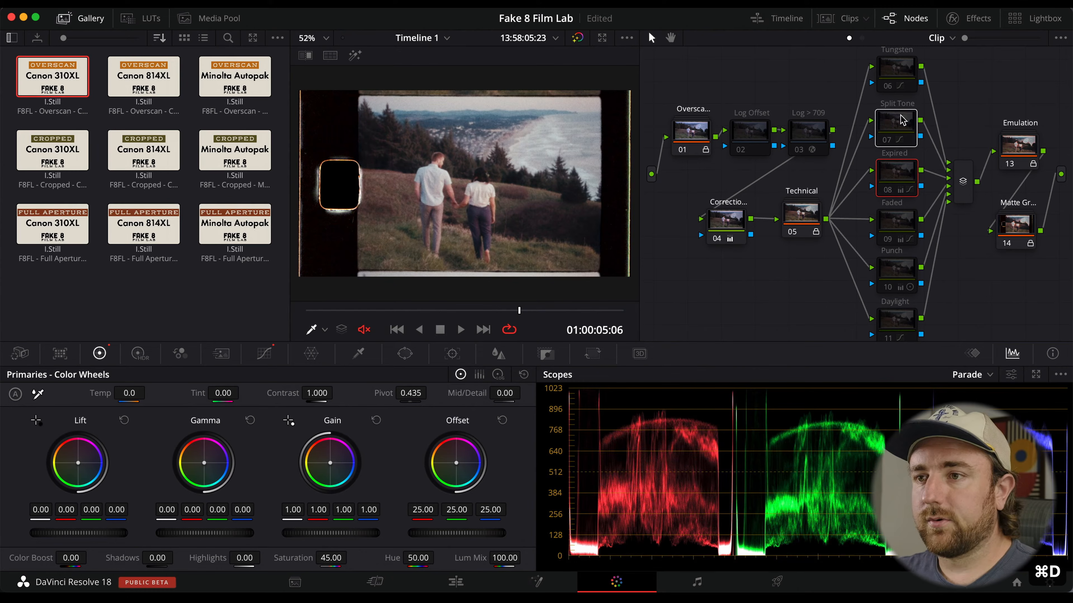
{"action": "key", "text": "super+d"}
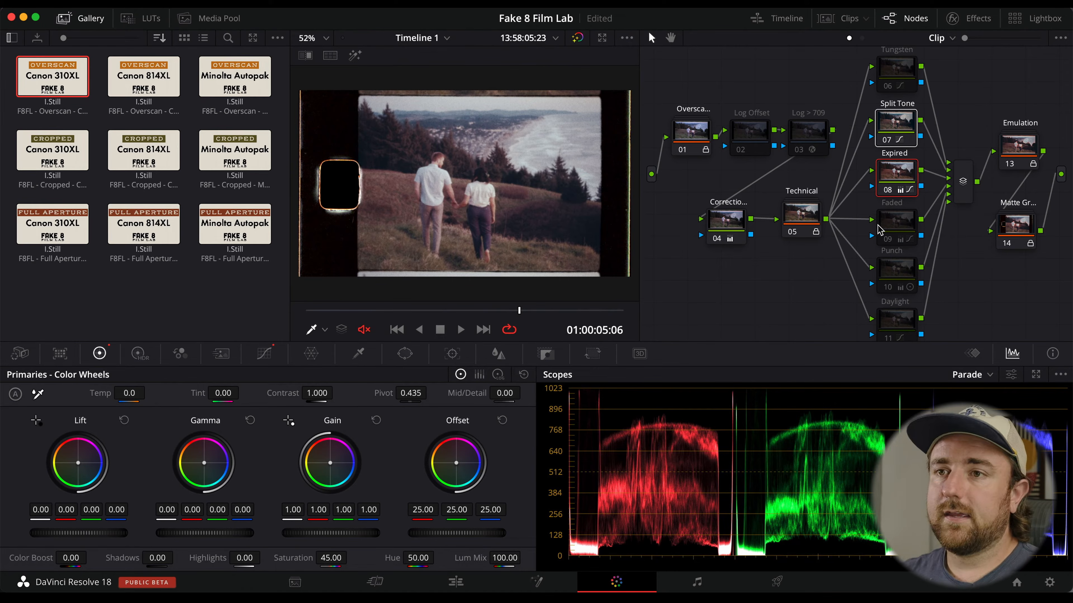
Apply the first clip's grade to the second clip, the umbrella shot.
{"action": "mouse_move", "coordinate": [878, 226]}
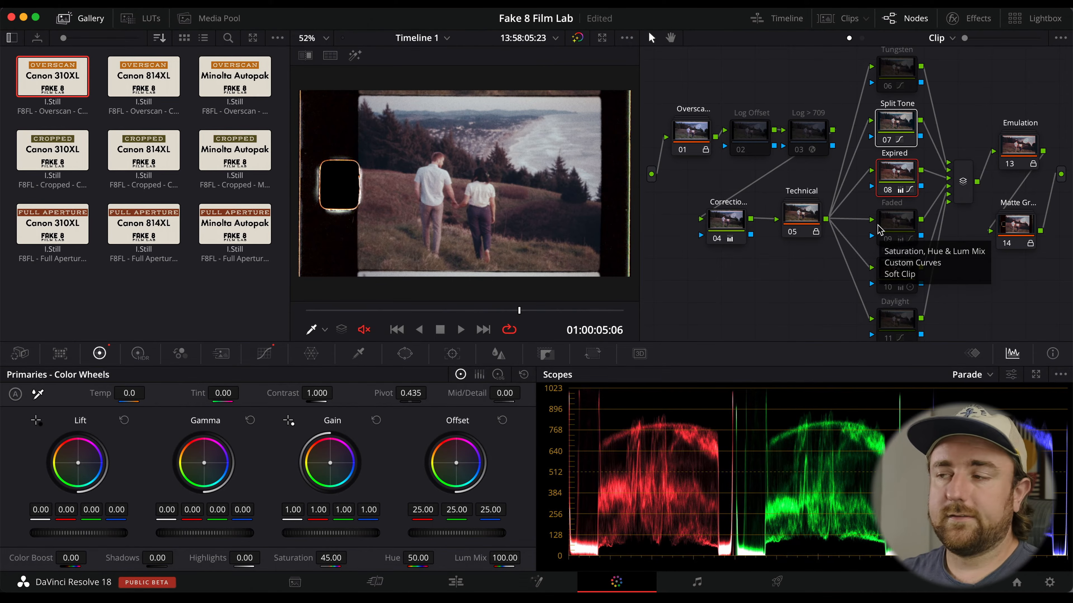
{"action": "left_click", "coordinate": [725, 222]}
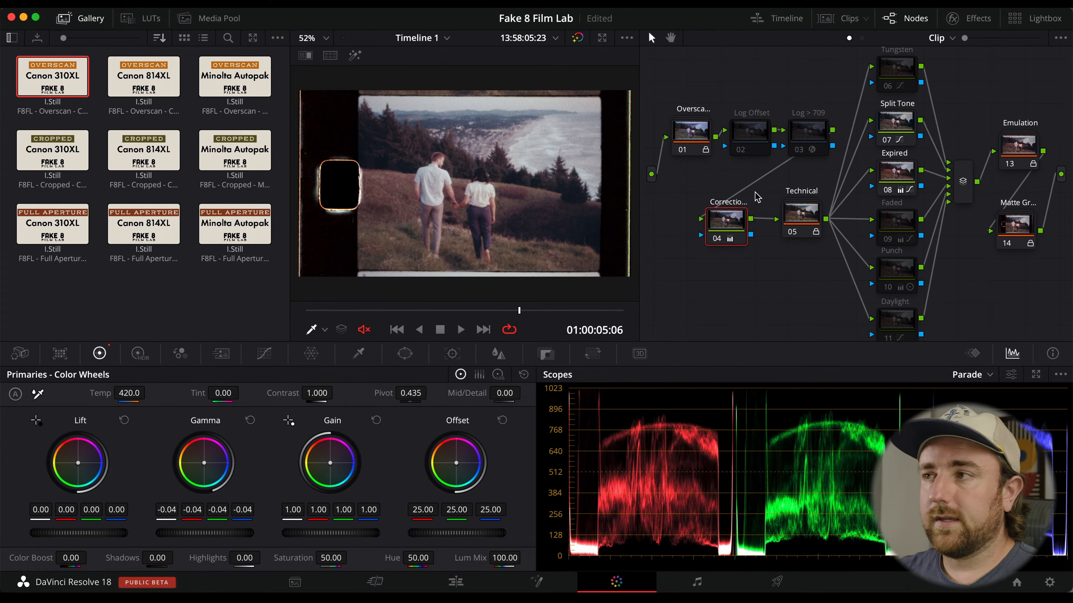
{"action": "scroll", "coordinate": [835, 100], "scroll_direction": "up", "scroll_amount": 1}
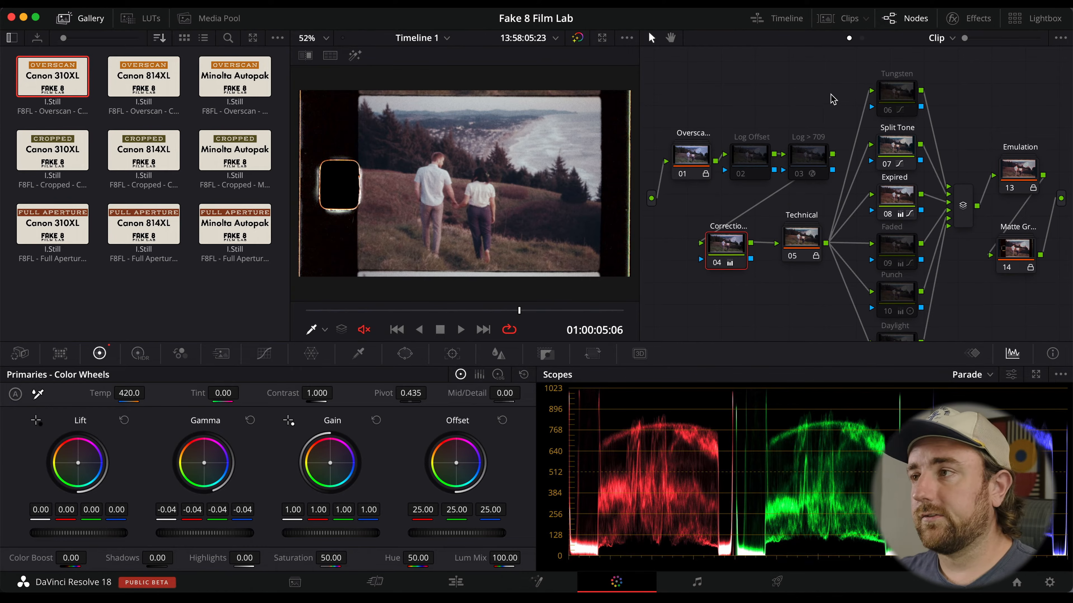
{"action": "left_click", "coordinate": [838, 21]}
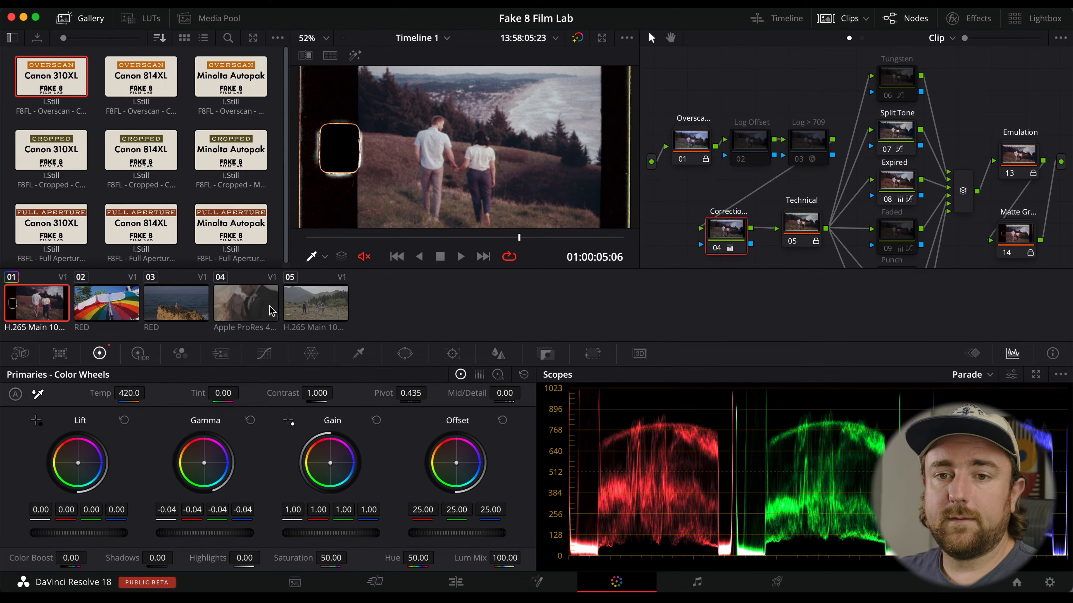
{"action": "left_click", "coordinate": [98, 304]}
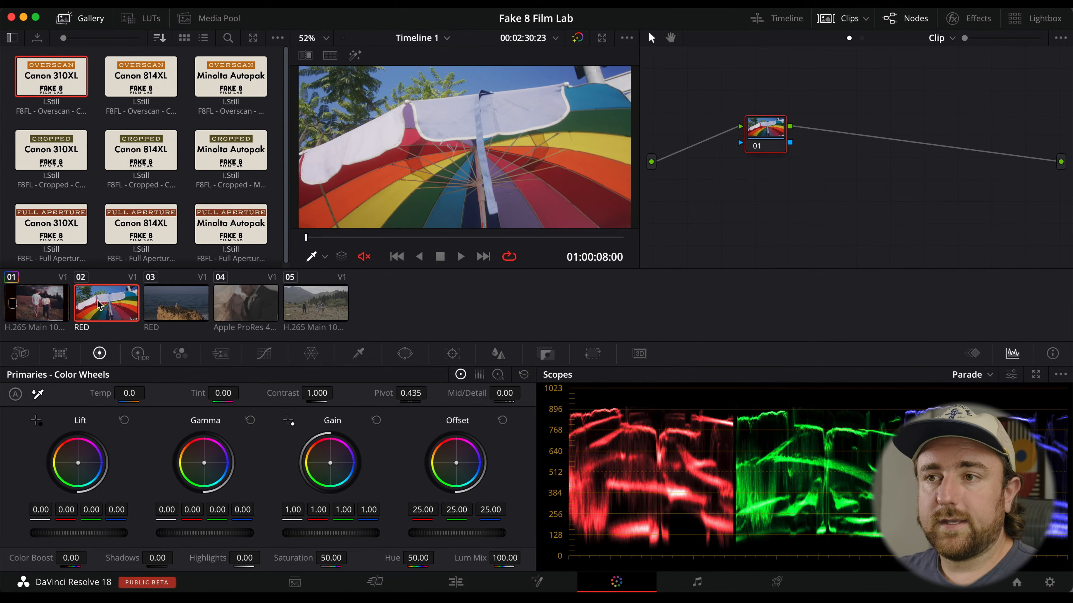
{"action": "right_click", "coordinate": [44, 310]}
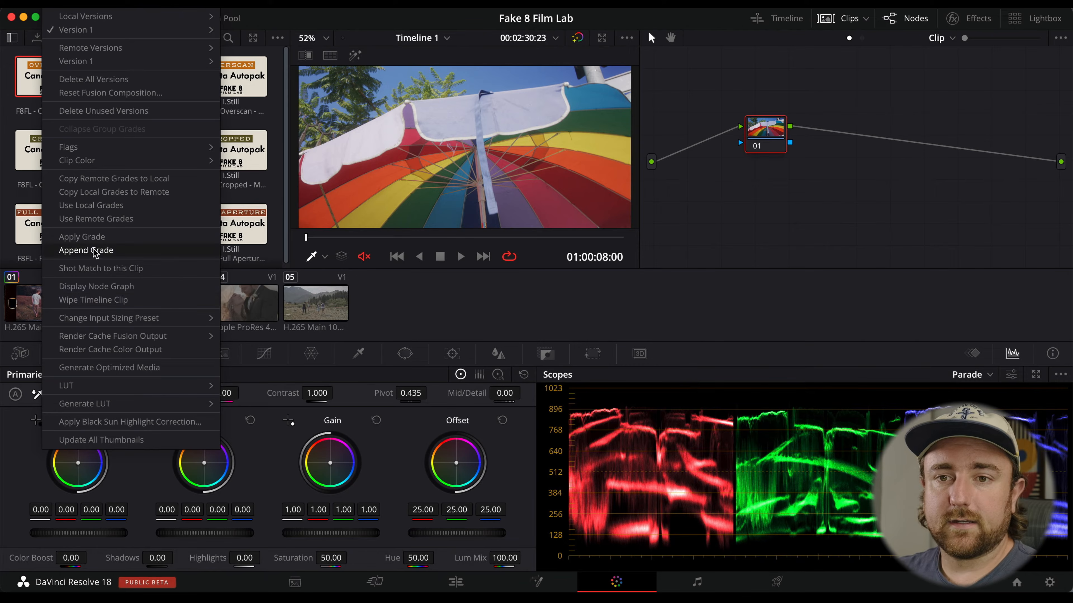
{"action": "left_click", "coordinate": [99, 238]}
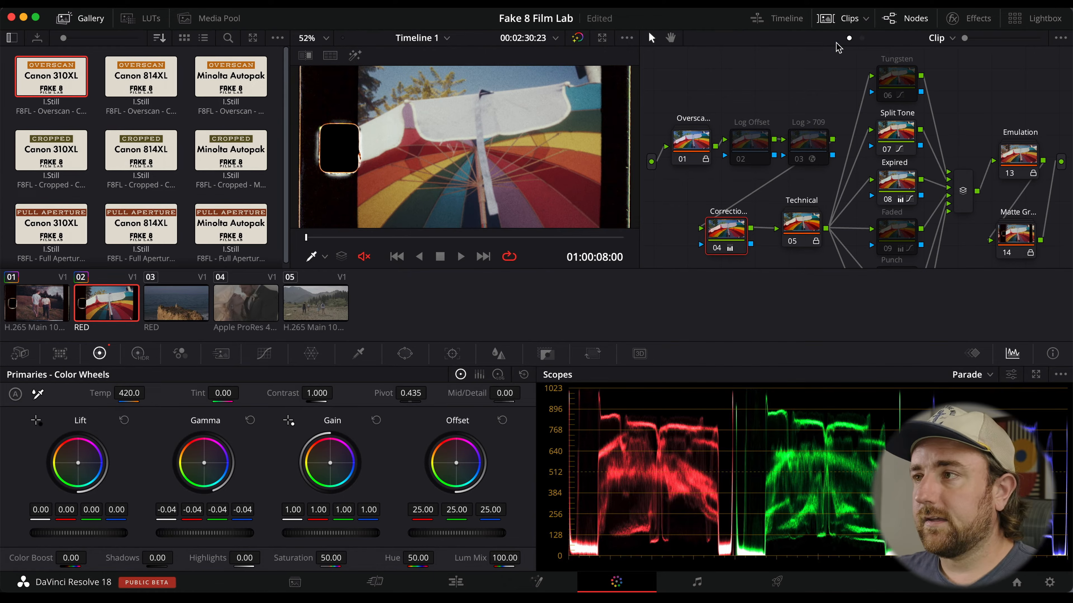
Scrub and play through the second clip to review the applied grade.
{"action": "left_click", "coordinate": [849, 18]}
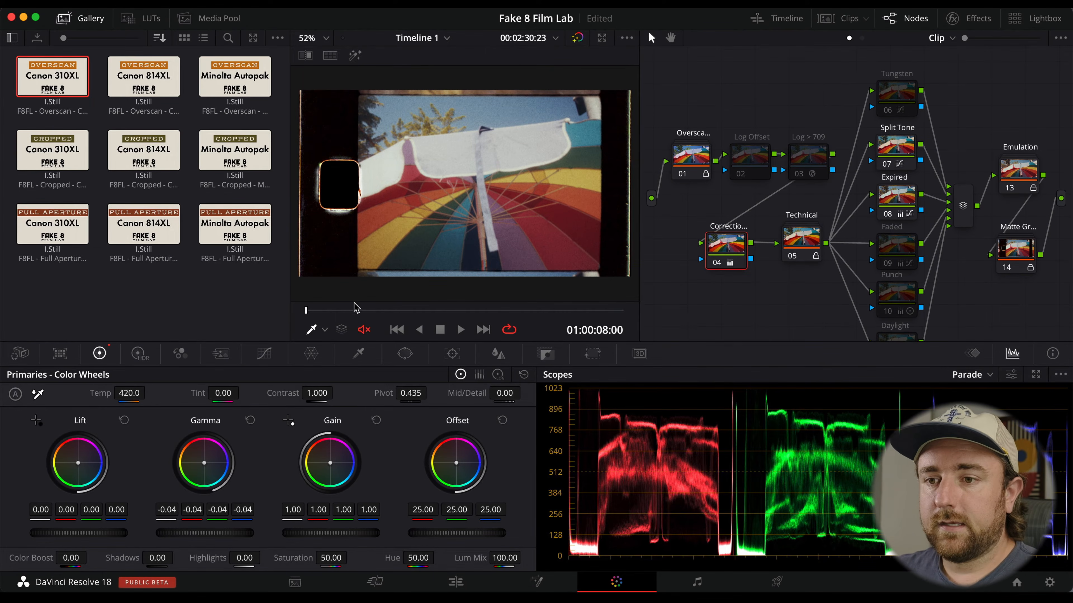
{"action": "left_click_drag", "start_coordinate": [355, 310], "coordinate": [338, 316]}
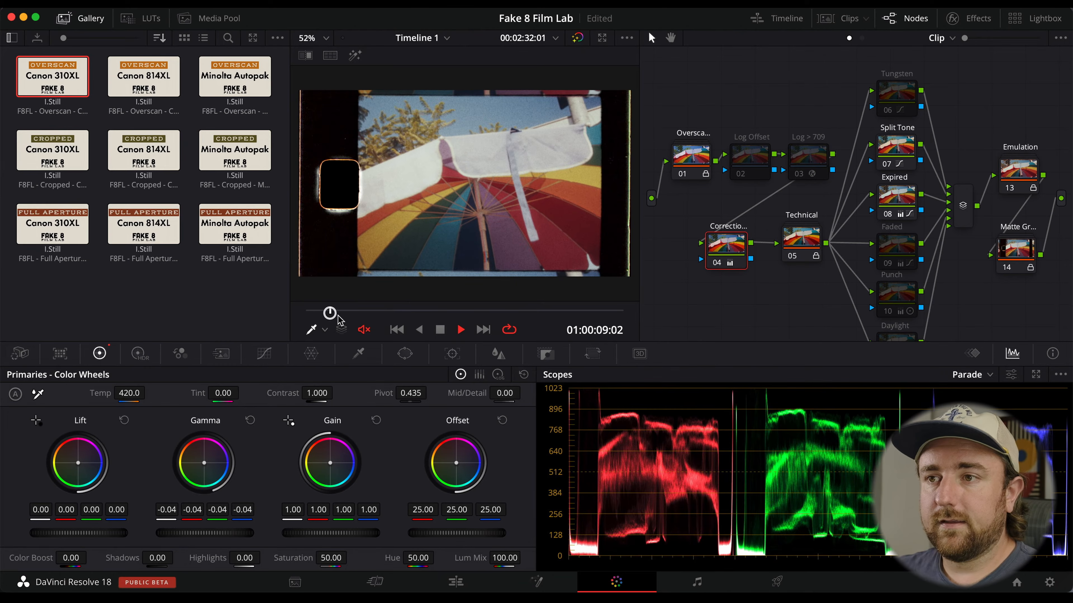
{"action": "key", "text": "space"}
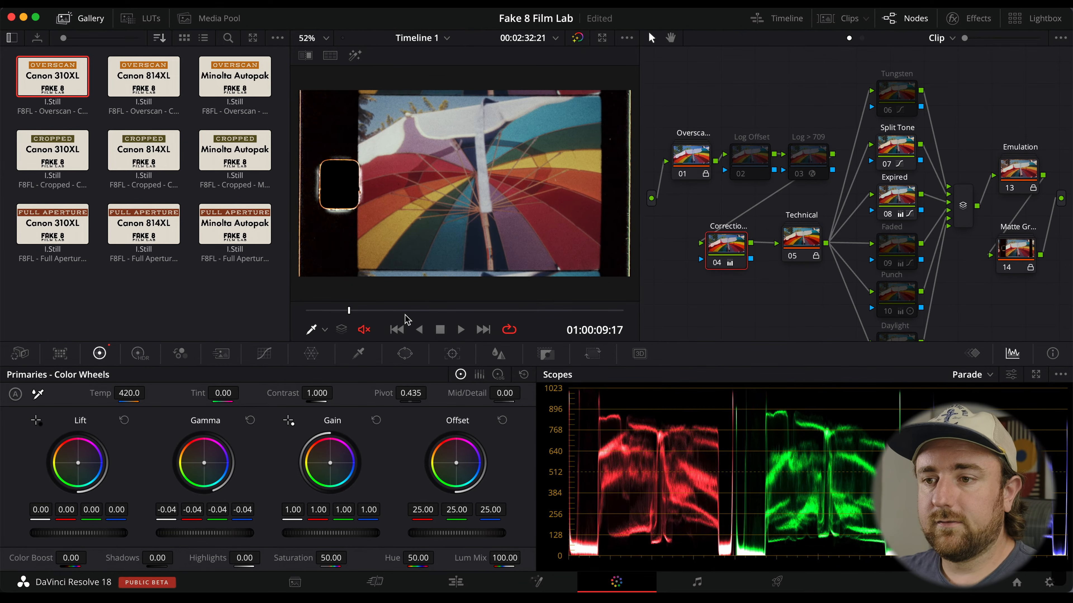
{"action": "mouse_move", "coordinate": [405, 313]}
{"action": "left_mouse_down"}
{"action": "mouse_move", "coordinate": [436, 307]}
{"action": "mouse_move", "coordinate": [374, 308]}
{"action": "mouse_move", "coordinate": [424, 309]}
{"action": "mouse_move", "coordinate": [414, 309]}
{"action": "left_mouse_up"}
Enable the Tungsten node on the second clip and play it back.
{"action": "left_click", "coordinate": [883, 92]}
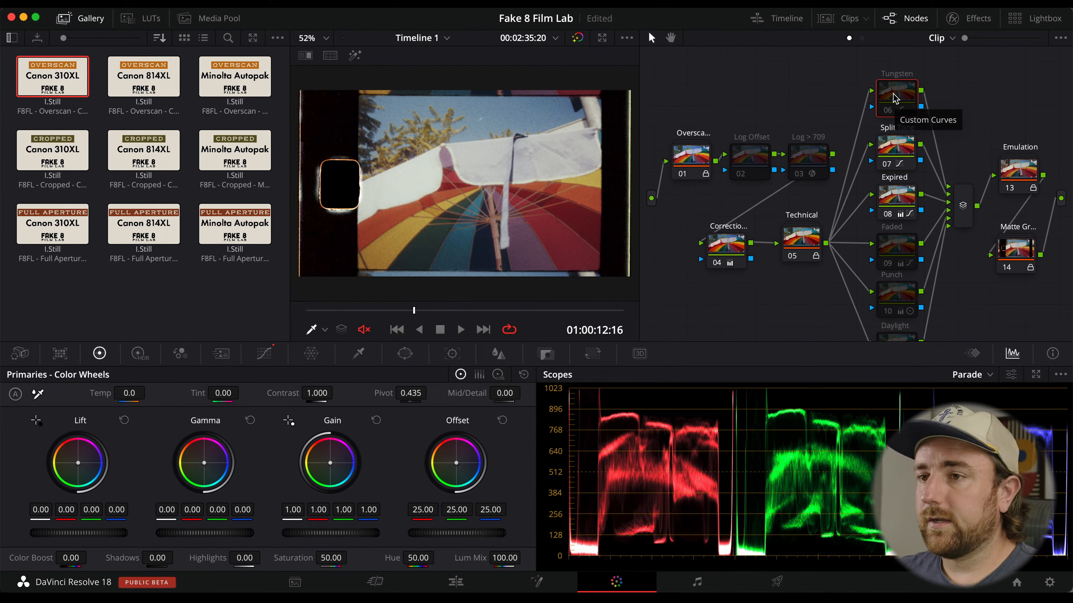
{"action": "key", "text": "super+d"}
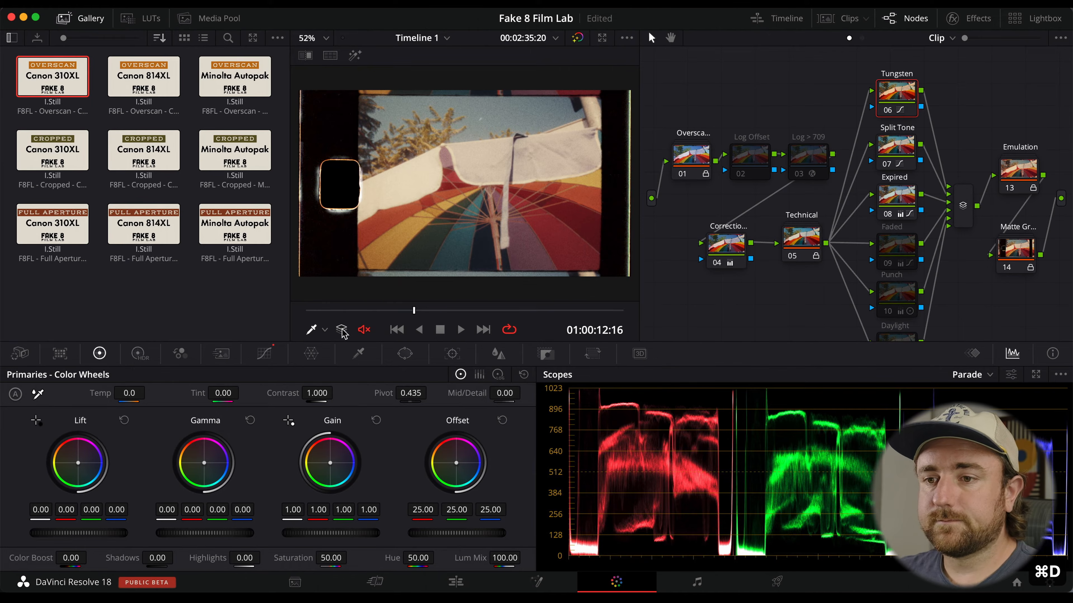
{"action": "left_click", "coordinate": [340, 311]}
{"action": "key", "text": "space"}
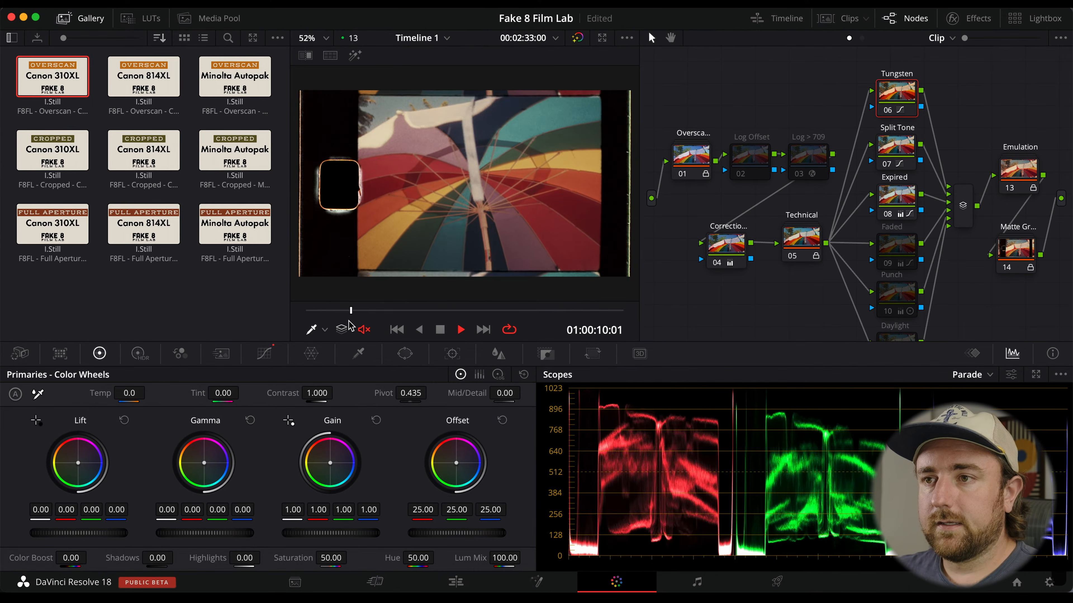
Play and scrub through the second clip to review the Tungsten look.
{"action": "left_click", "coordinate": [487, 311]}
{"action": "key", "text": "space"}
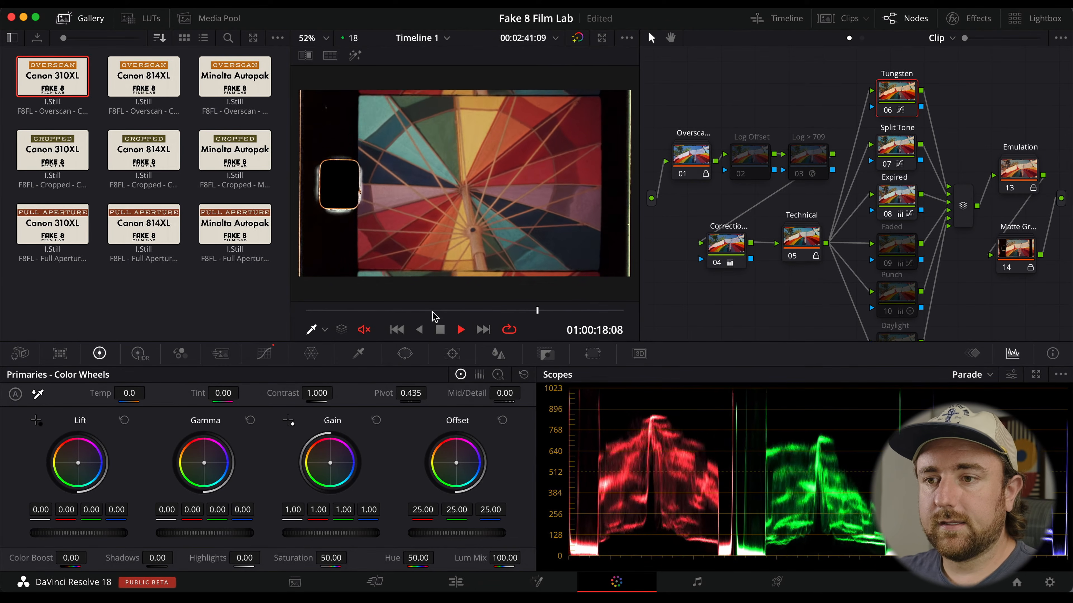
{"action": "left_click", "coordinate": [374, 310]}
{"action": "left_click_drag", "start_coordinate": [375, 310], "coordinate": [401, 310]}
Apply the first clip's grade to the third clip, the coastal rock shot.
{"action": "left_click", "coordinate": [835, 19]}
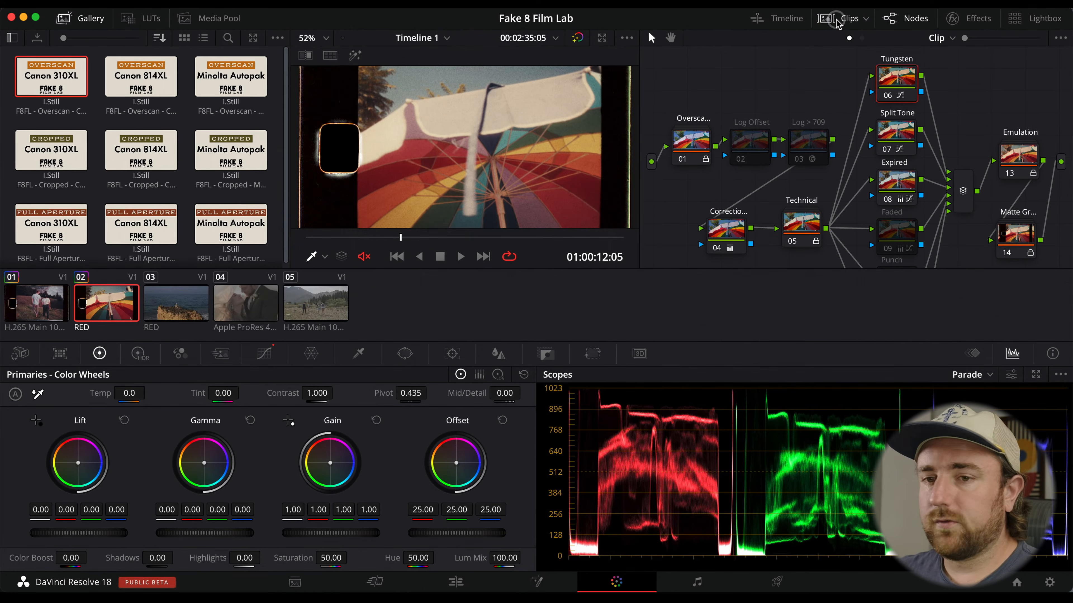
{"action": "left_click", "coordinate": [169, 309]}
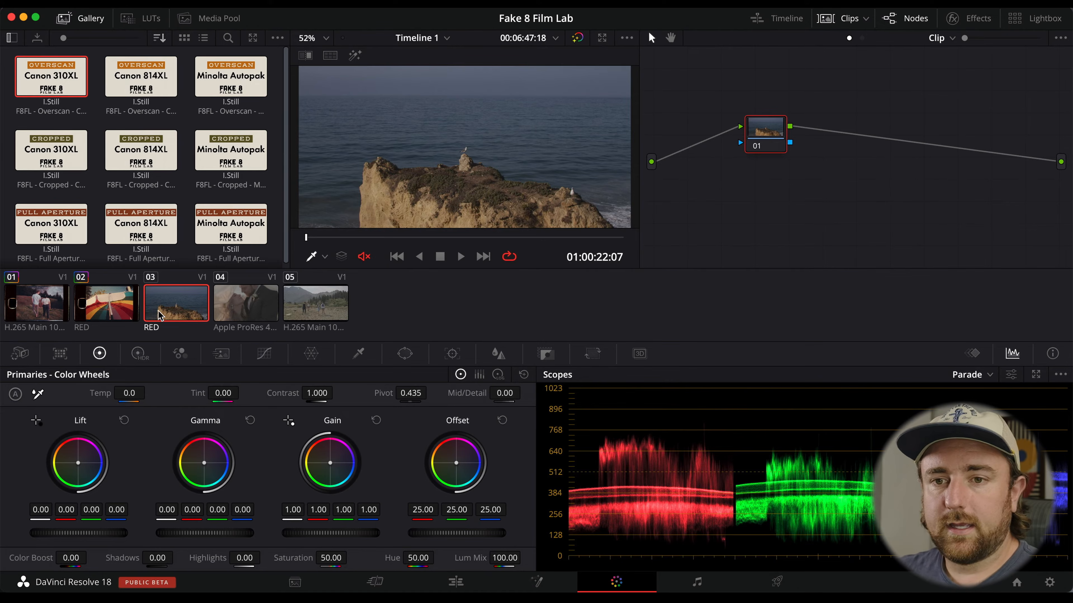
{"action": "right_click", "coordinate": [57, 308]}
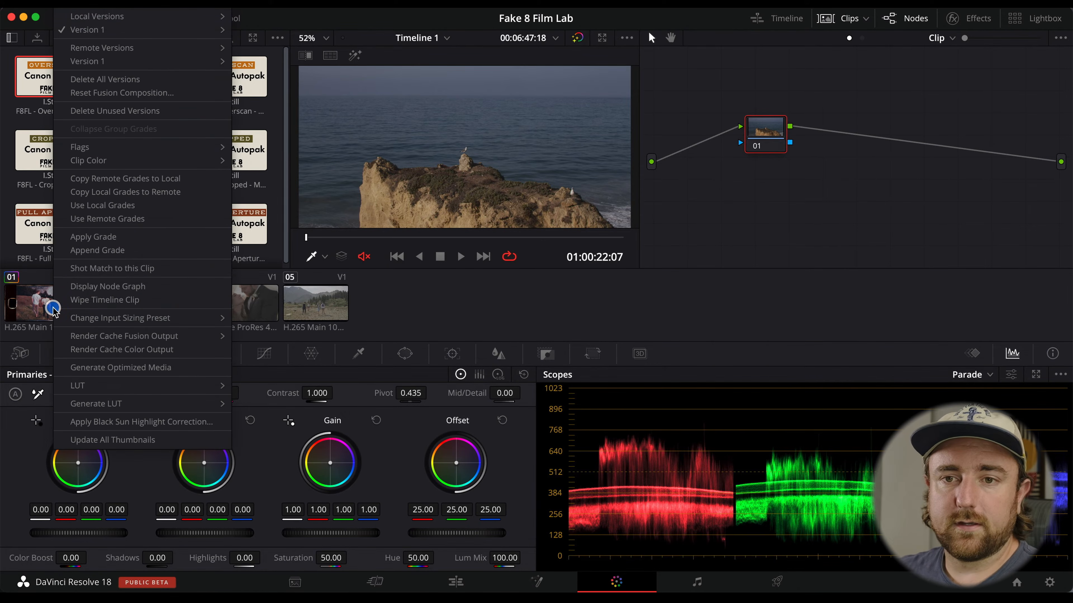
{"action": "left_click", "coordinate": [94, 237]}
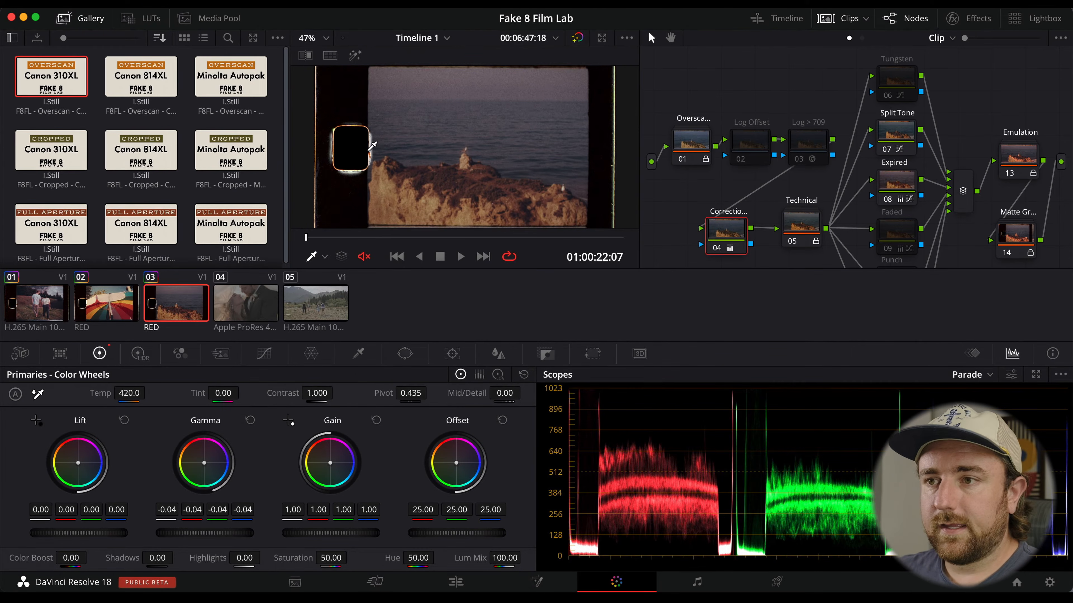
Reset the Correction node's grade on the third clip.
{"action": "left_click", "coordinate": [828, 17]}
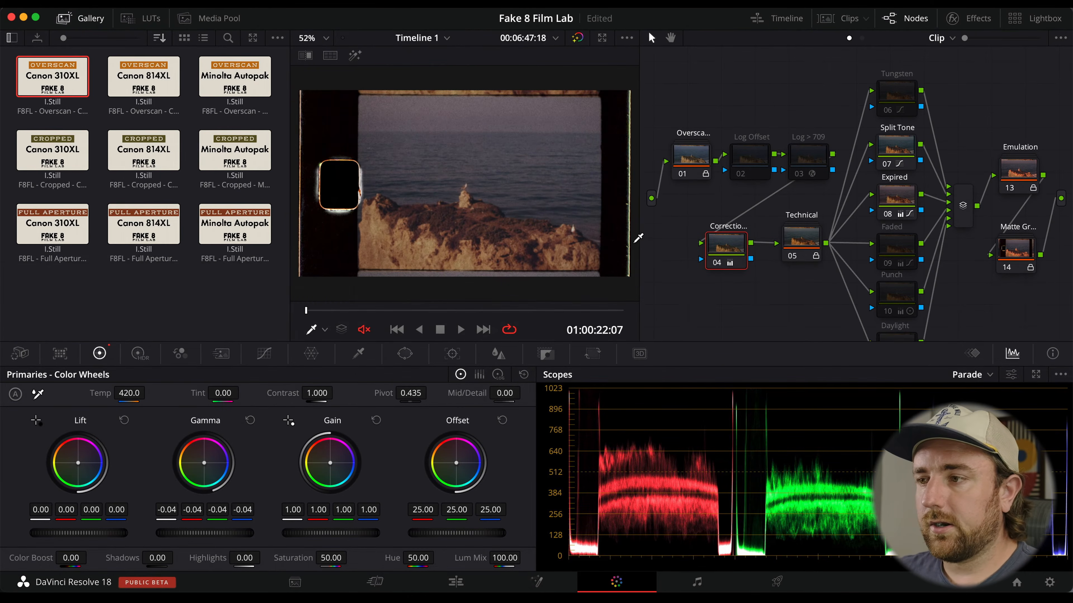
{"action": "right_click", "coordinate": [720, 244]}
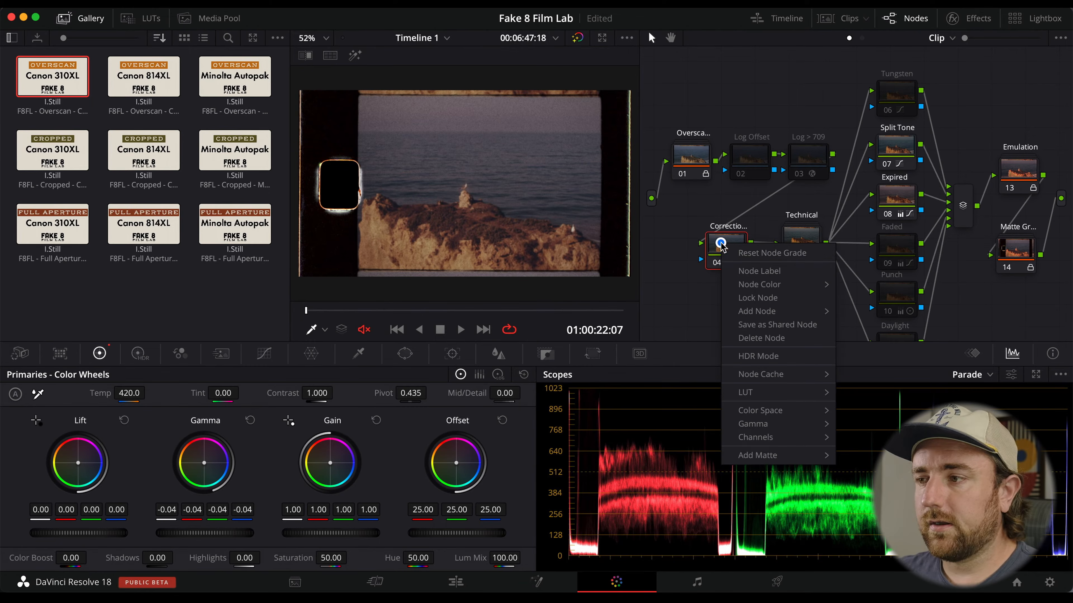
{"action": "left_click", "coordinate": [760, 252]}
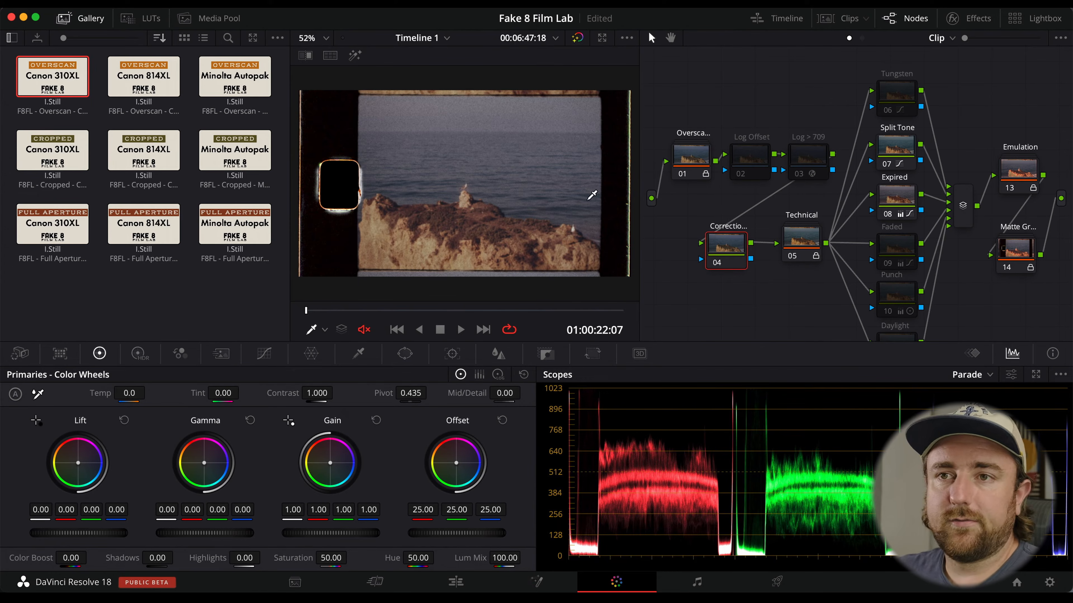
Apply the Minolta Autopak Overscan PowerGrade from the gallery to the third clip.
{"action": "right_click", "coordinate": [241, 83]}
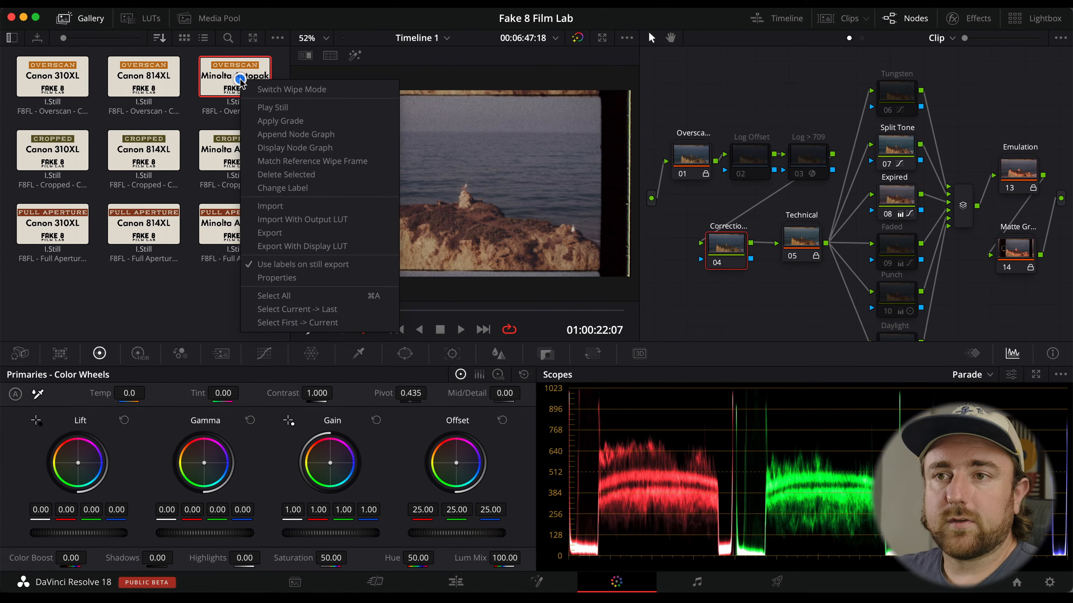
{"action": "left_click", "coordinate": [315, 122]}
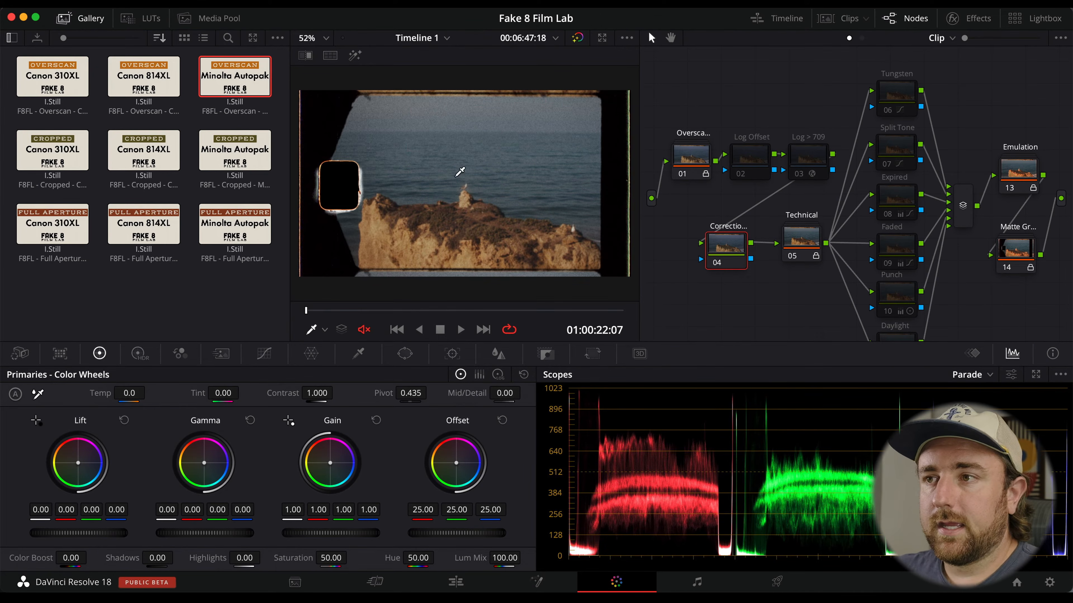
Play the third clip and toggle the grade bypass to compare before and after.
{"action": "left_click", "coordinate": [374, 312]}
{"action": "key", "text": "space"}
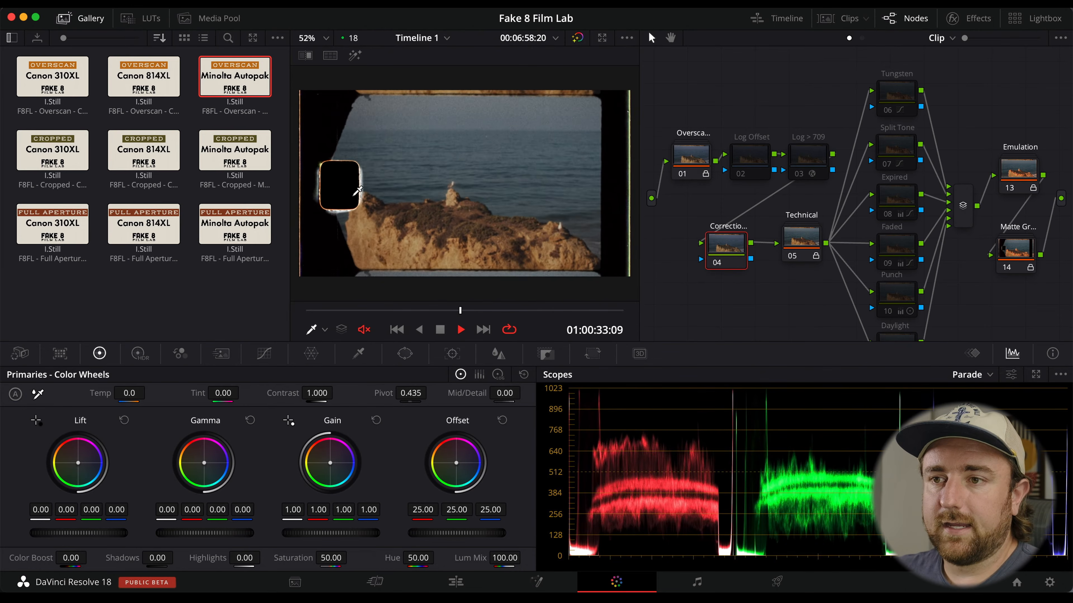
{"action": "key", "text": "space"}
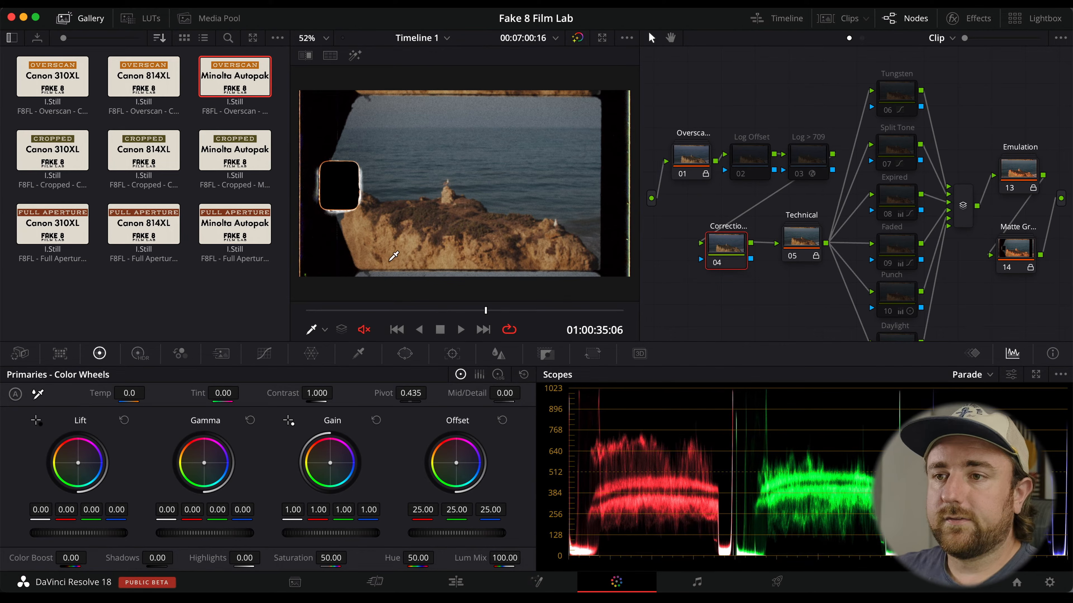
{"action": "key", "text": "shift+d"}
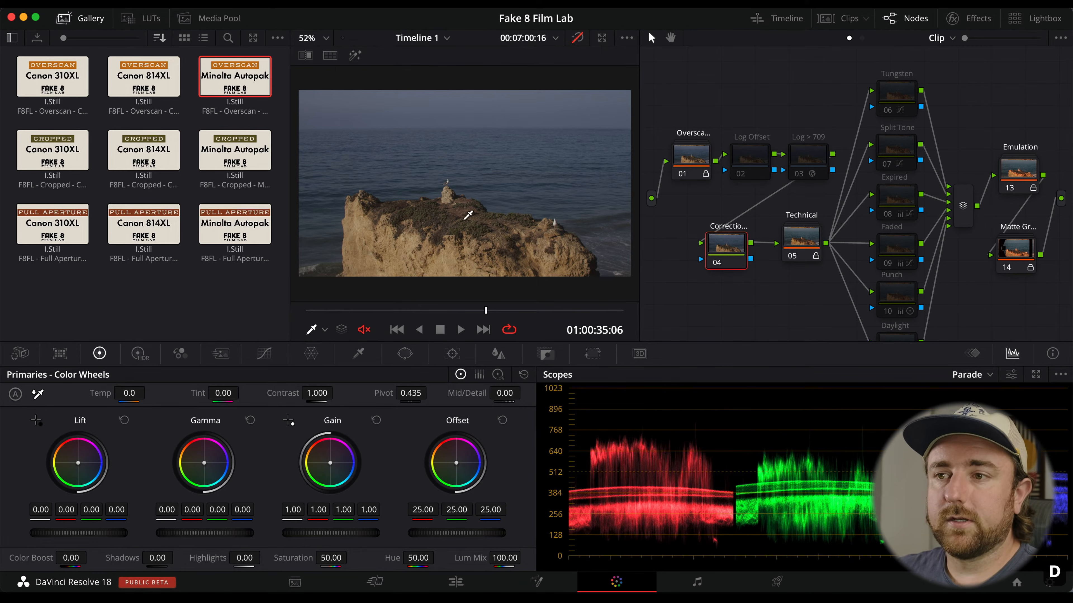
{"action": "key", "text": "shift+d"}
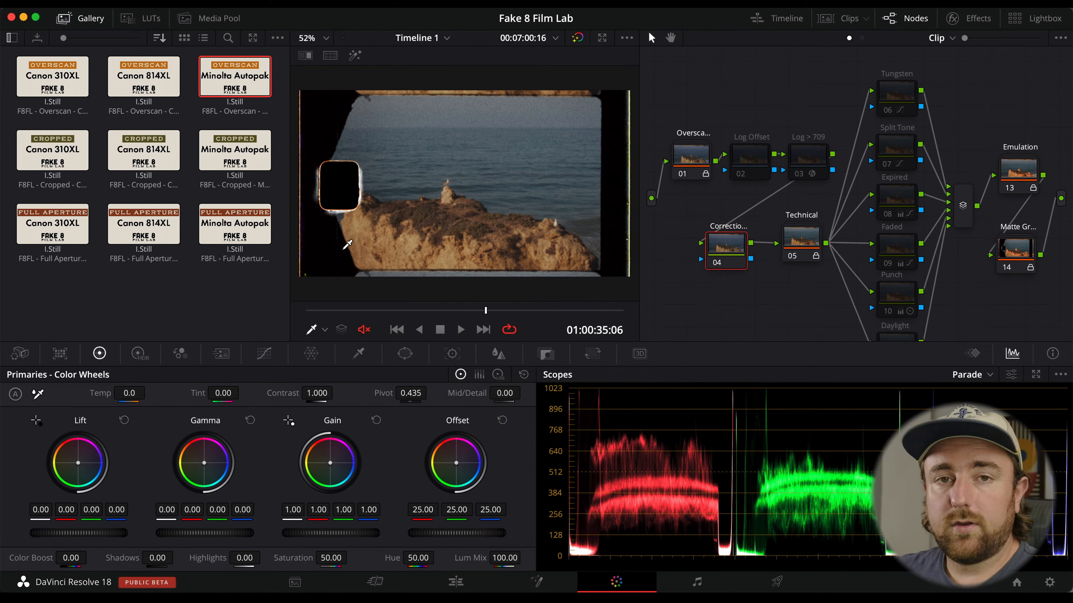
Set the clip's input sizing pan to 84.5 to shift the image, then play it back.
{"action": "left_click", "coordinate": [591, 355]}
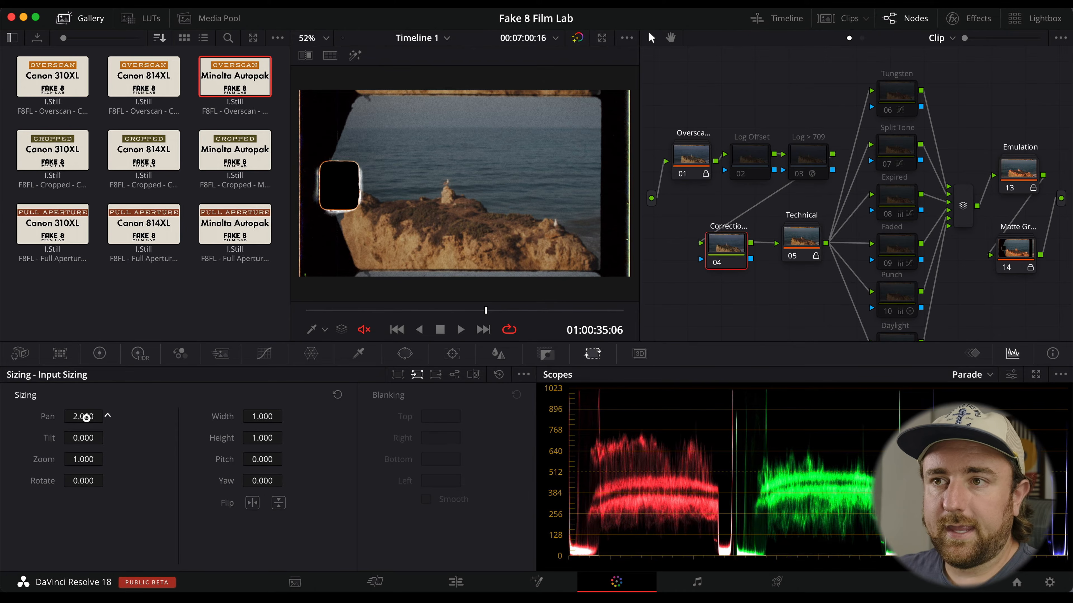
{"action": "left_click_drag", "start_coordinate": [86, 417], "coordinate": [424, 419]}
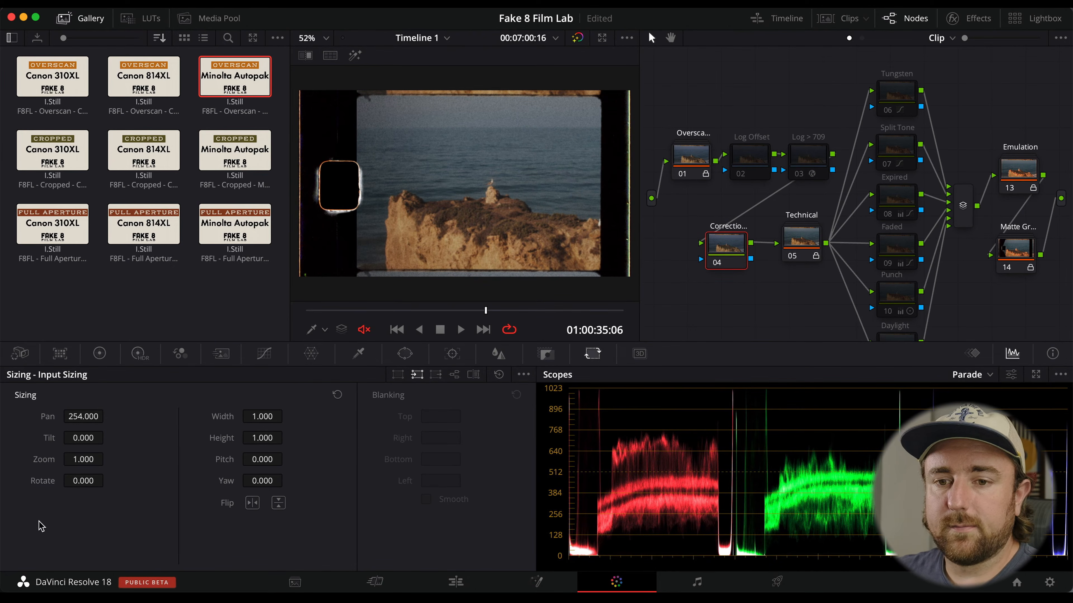
{"action": "left_click_drag", "start_coordinate": [84, 416], "coordinate": [489, 295]}
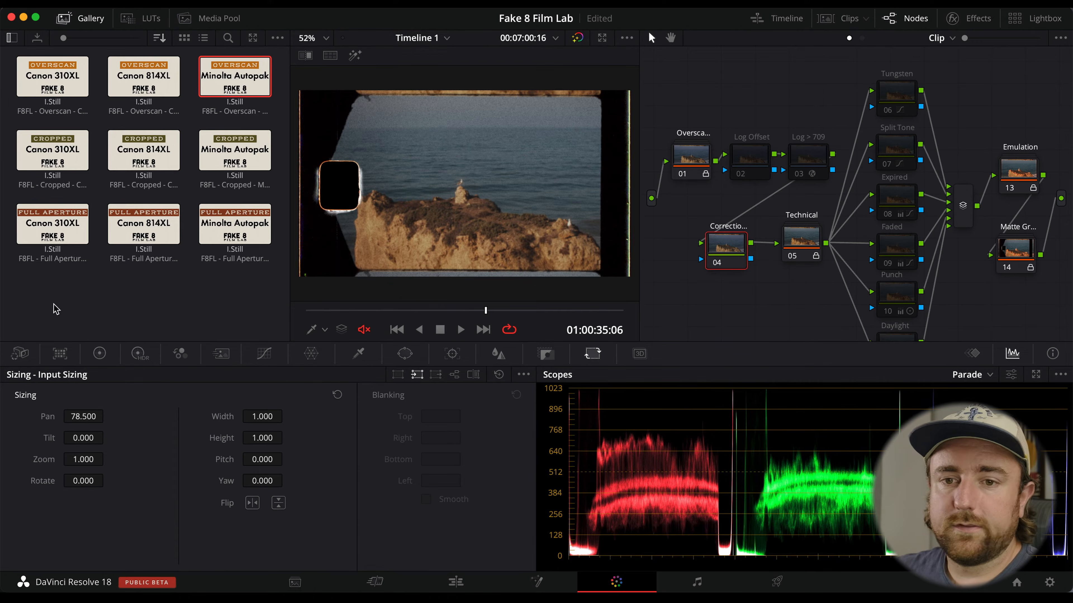
{"action": "left_click_drag", "start_coordinate": [79, 418], "coordinate": [80, 422]}
{"action": "left_click_drag", "start_coordinate": [485, 312], "coordinate": [411, 313]}
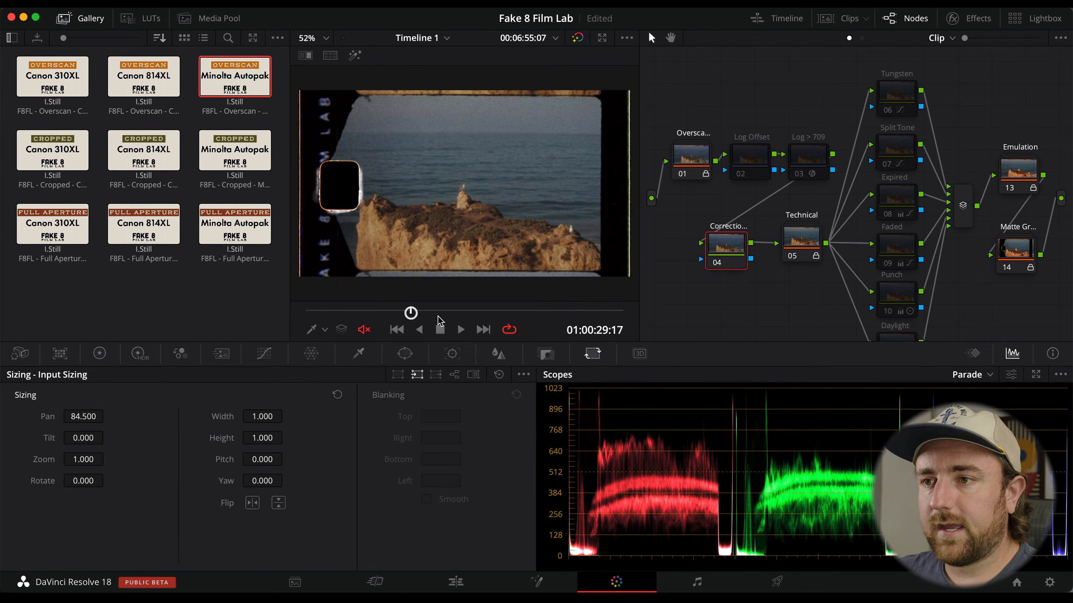
{"action": "key", "text": "space"}
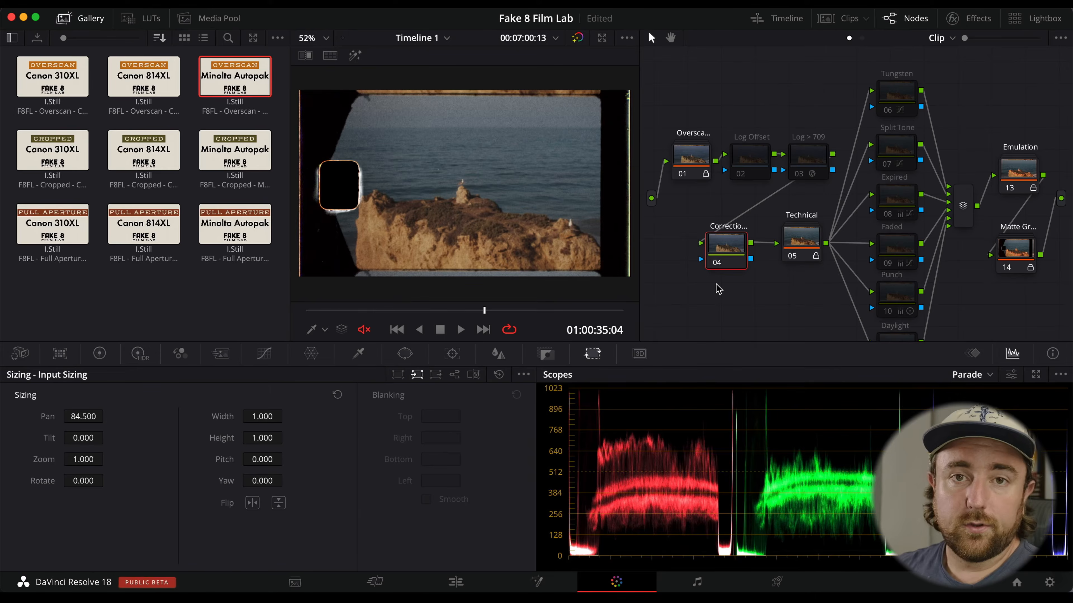
Apply the Canon 310XL Overscan PowerGrade to the fourth clip, the wedding shot.
{"action": "left_click", "coordinate": [844, 19]}
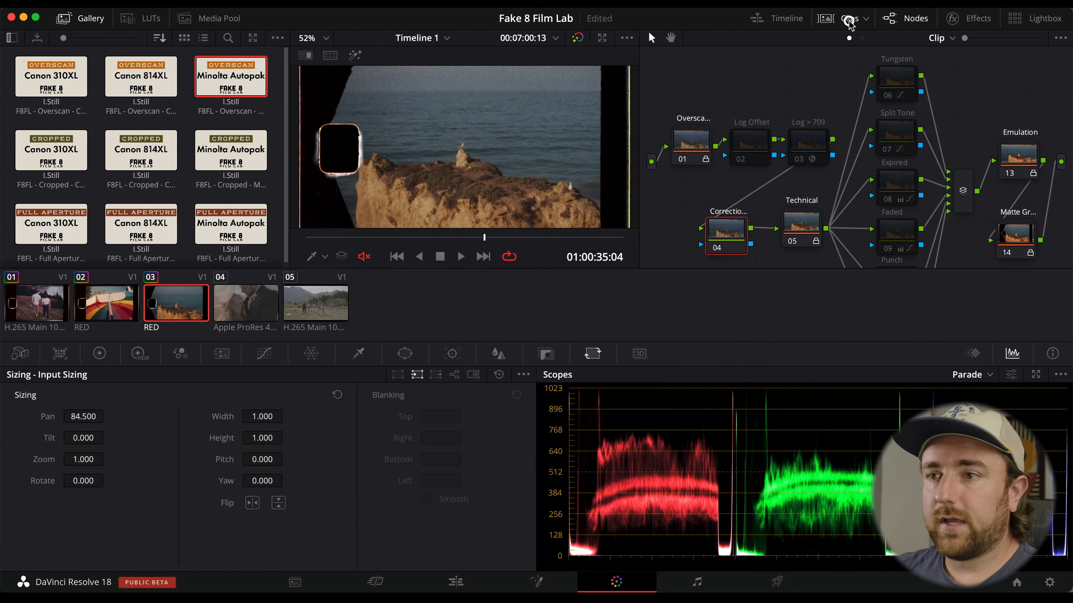
{"action": "left_click", "coordinate": [241, 308]}
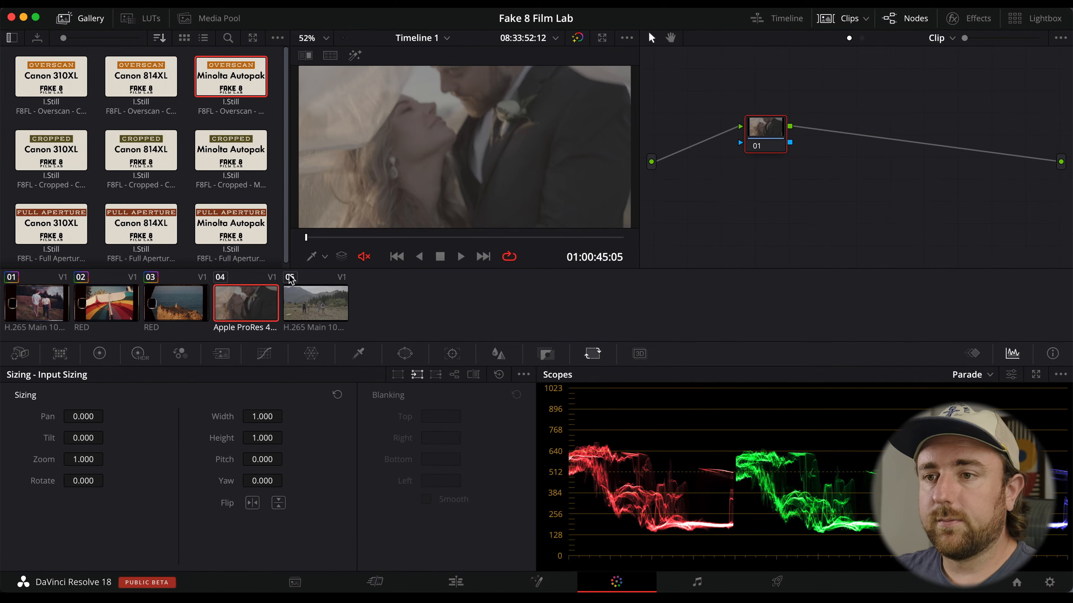
{"action": "left_click_drag", "start_coordinate": [373, 237], "coordinate": [430, 237]}
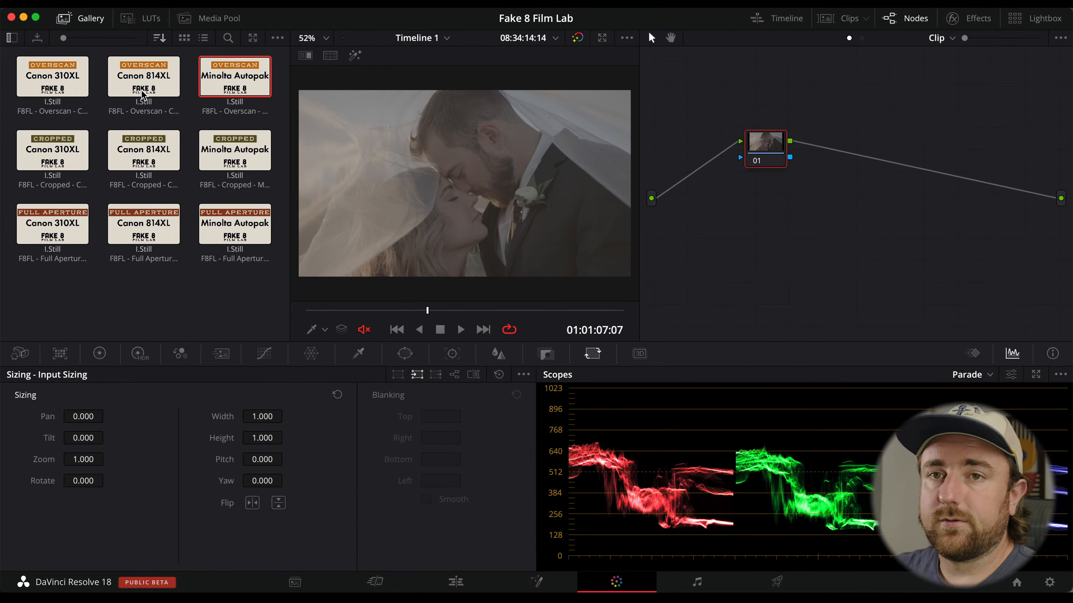
{"action": "left_click", "coordinate": [45, 78]}
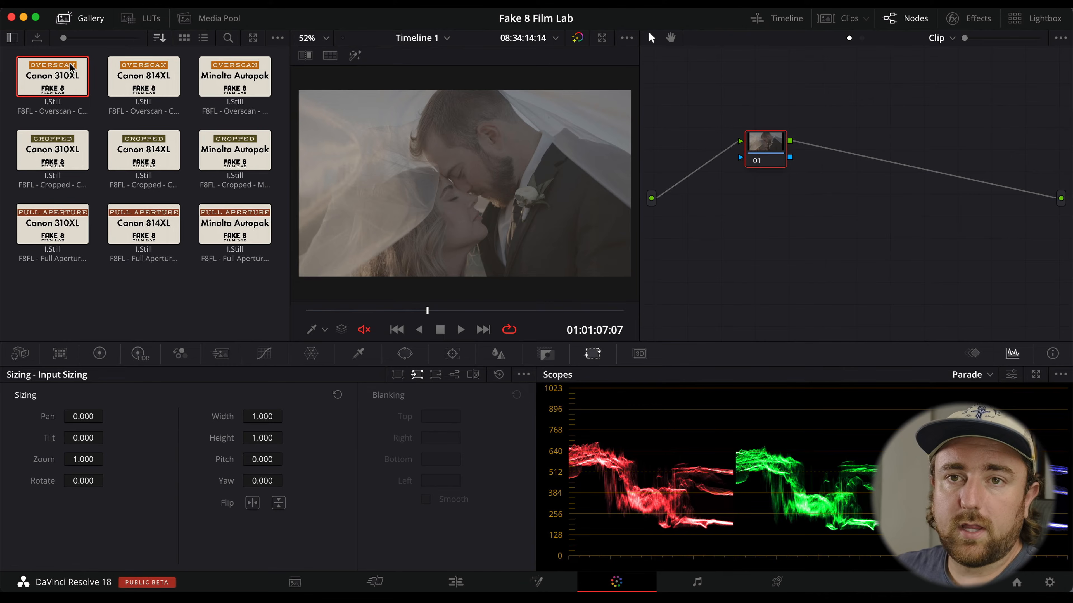
{"action": "right_click", "coordinate": [58, 87]}
{"action": "left_click", "coordinate": [141, 114]}
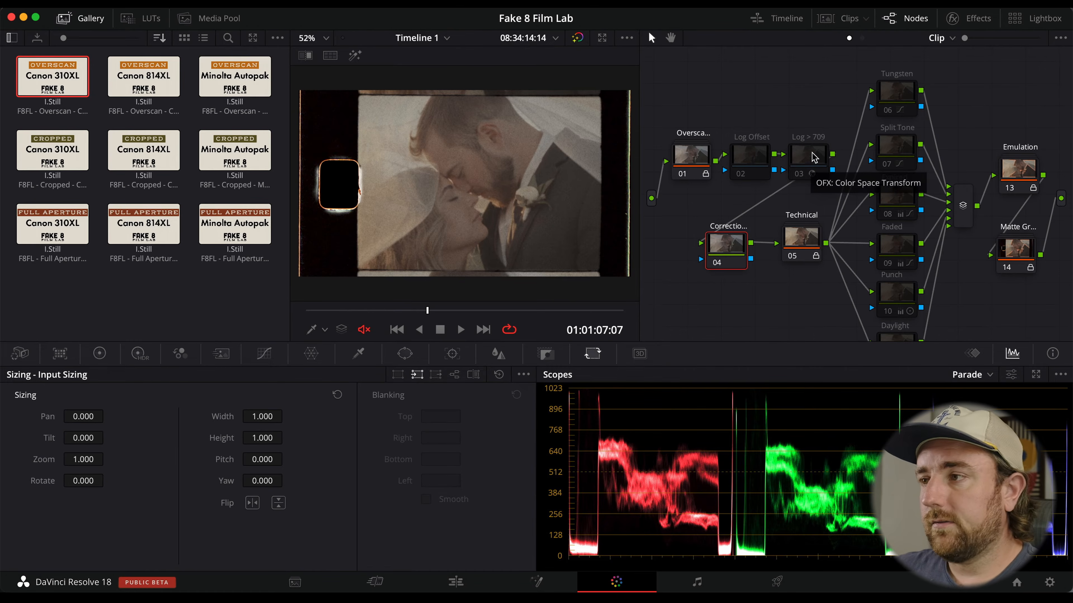
Enable the Log > 709 node and set its input to Blackmagic Design Wide Gamut Gen 4/5 color space with Pocket 6K Film Gen 4 gamma.
{"action": "left_click", "coordinate": [814, 157]}
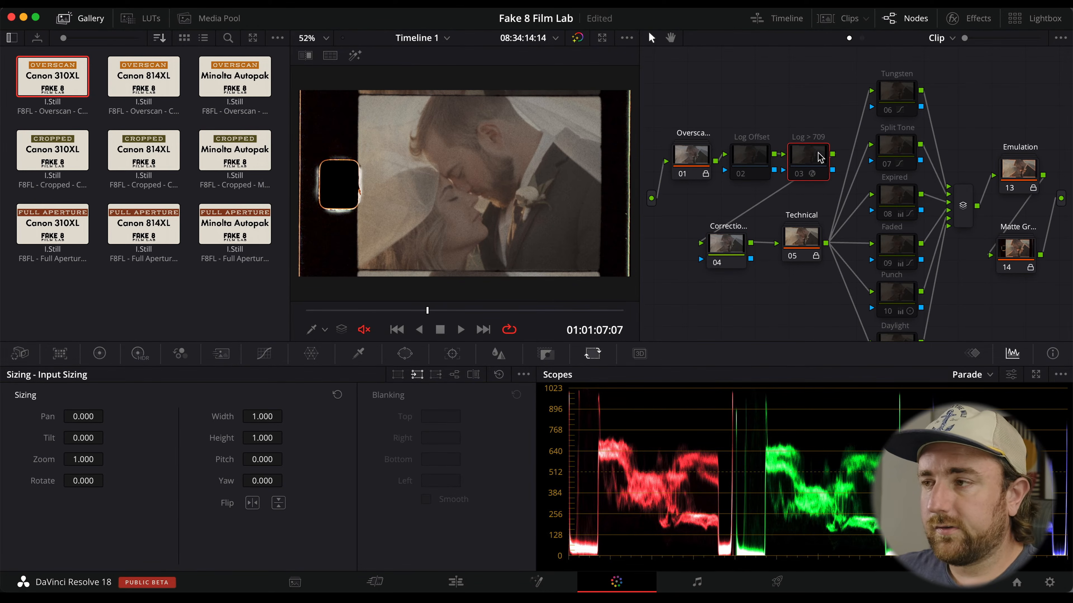
{"action": "key", "text": "super+d"}
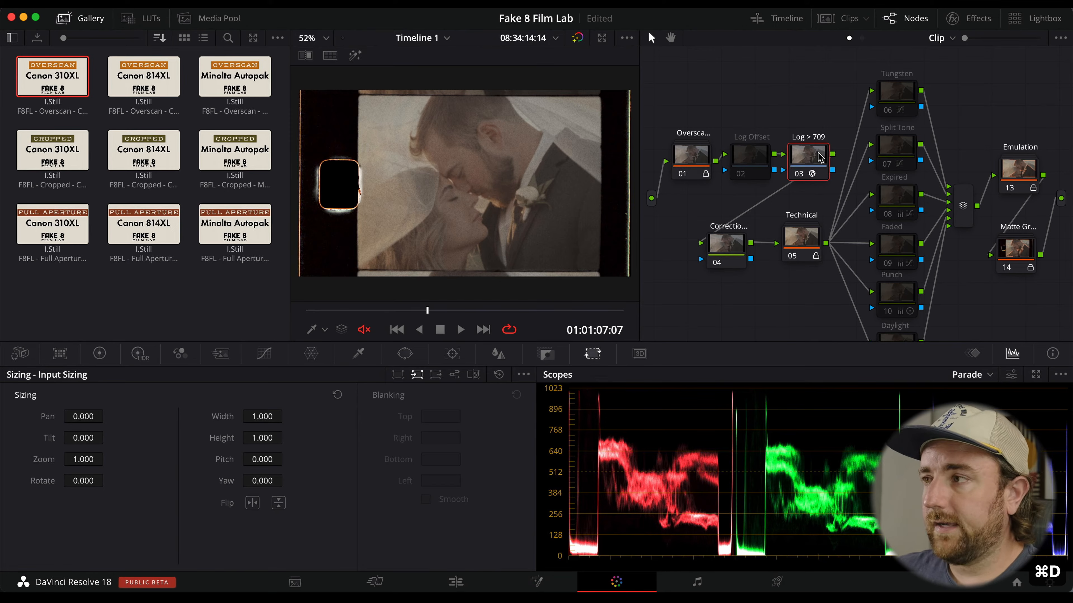
{"action": "left_click", "coordinate": [973, 20]}
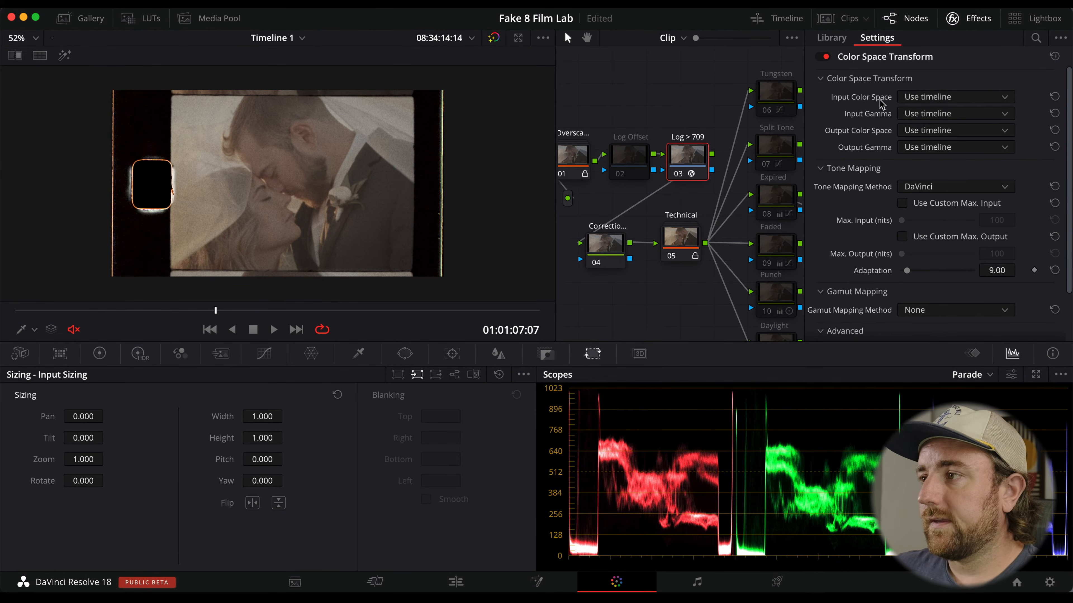
{"action": "left_click", "coordinate": [971, 97]}
{"action": "scroll", "coordinate": [979, 169], "scroll_direction": "down", "scroll_amount": 5}
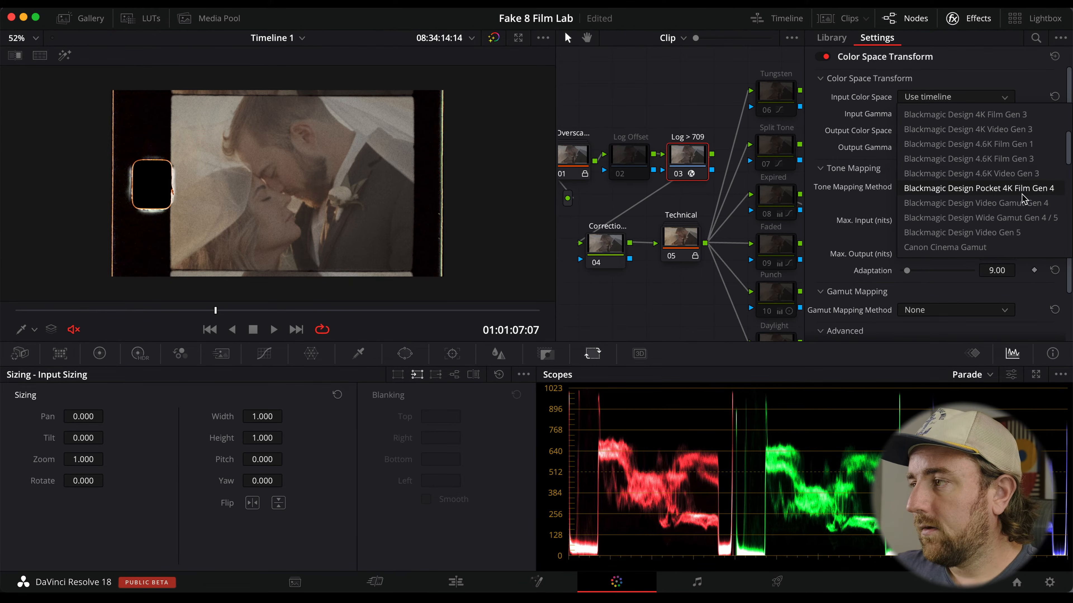
{"action": "left_click", "coordinate": [1039, 218]}
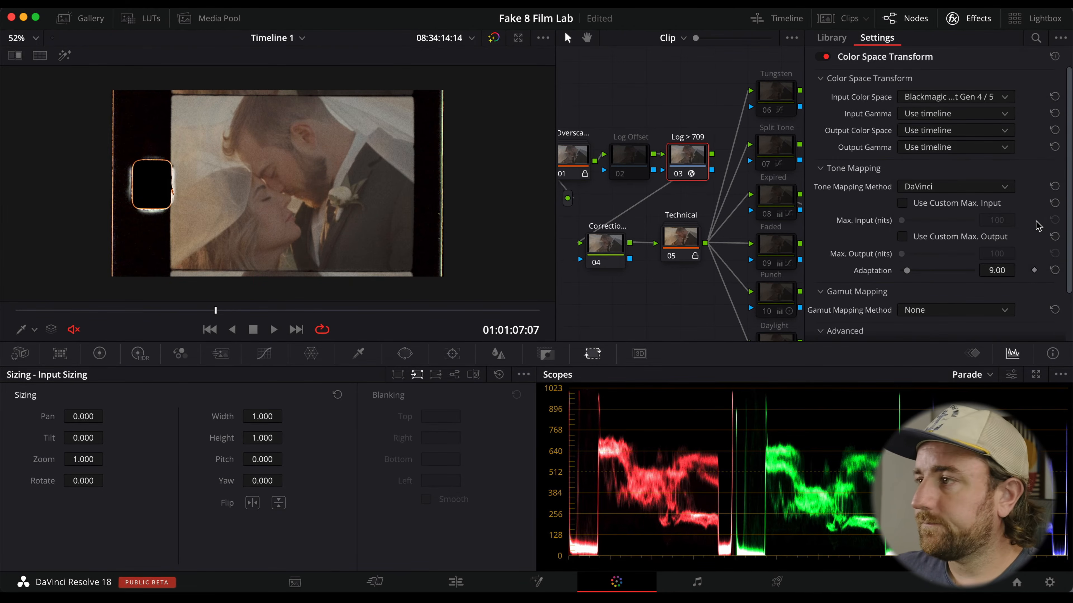
{"action": "left_click", "coordinate": [920, 114]}
{"action": "scroll", "coordinate": [952, 236], "scroll_direction": "down", "scroll_amount": 3}
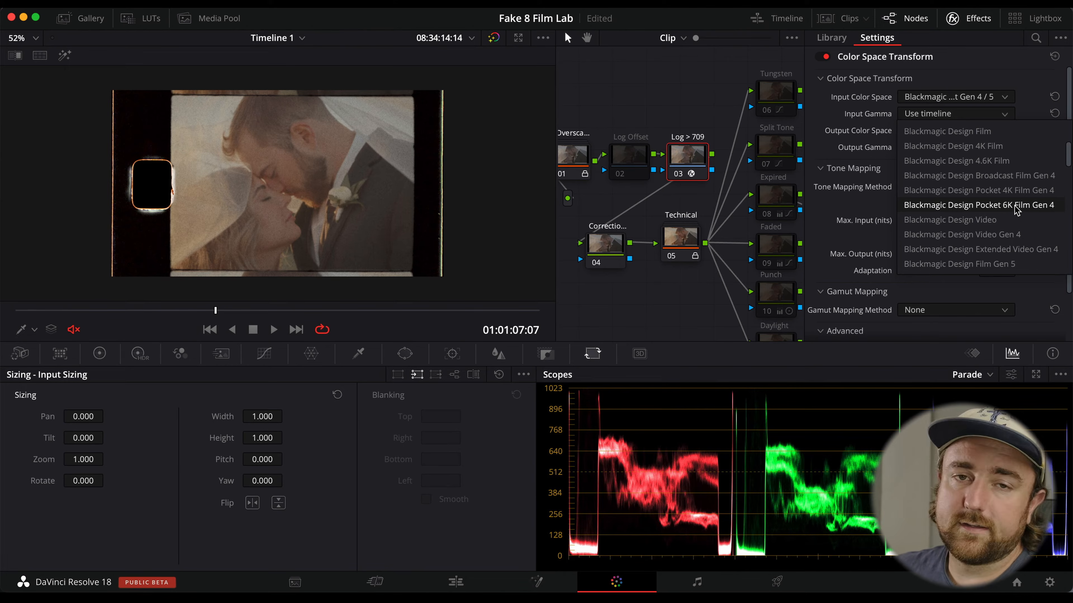
{"action": "left_click", "coordinate": [1036, 206]}
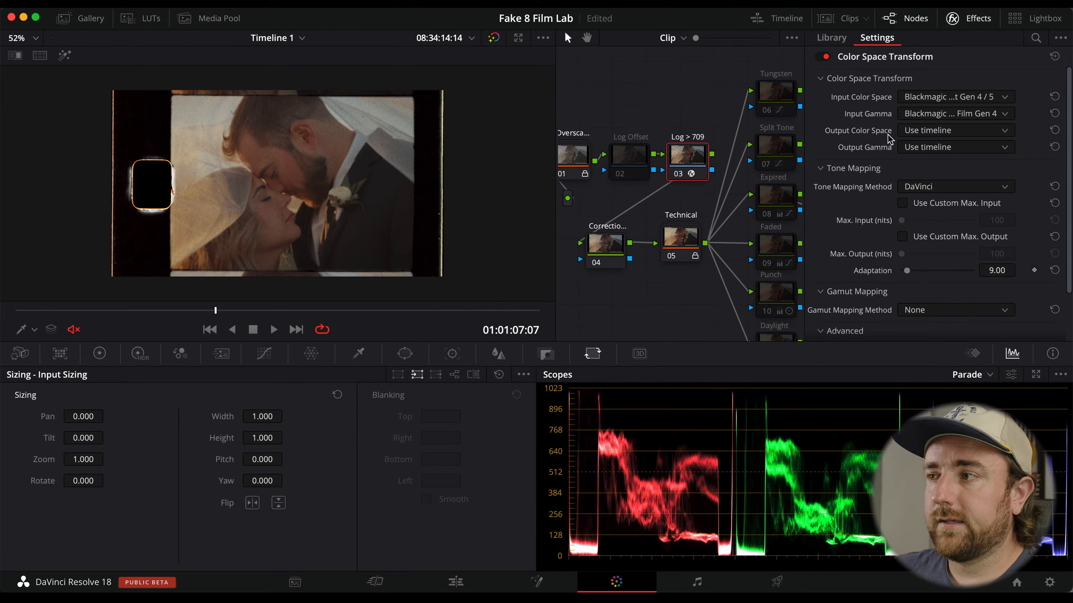
{"action": "left_click", "coordinate": [953, 19]}
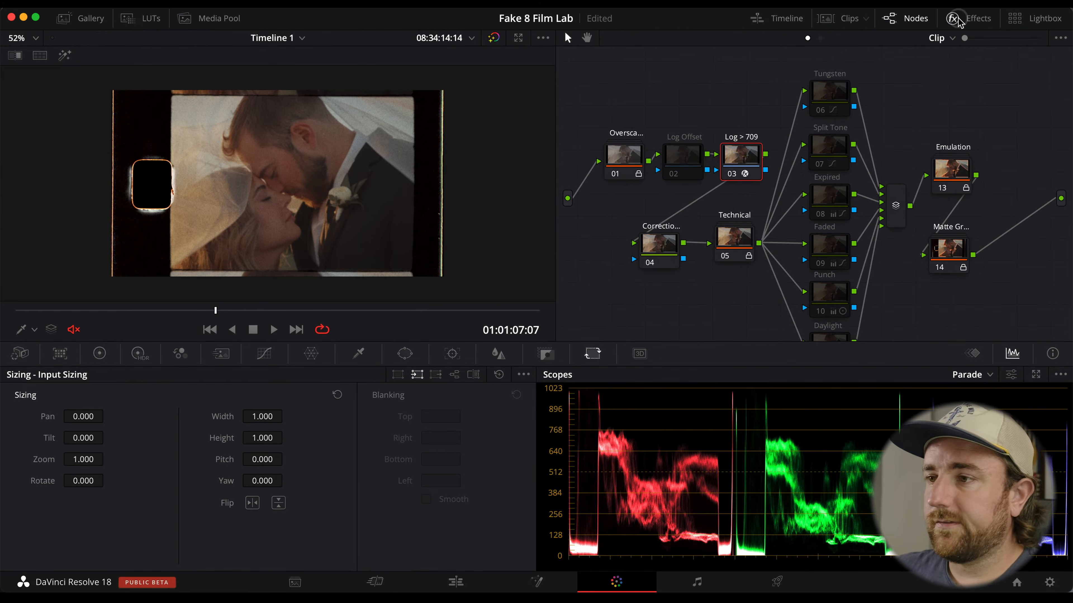
Enable the Log Offset node and open its primary color wheels.
{"action": "left_click", "coordinate": [682, 158]}
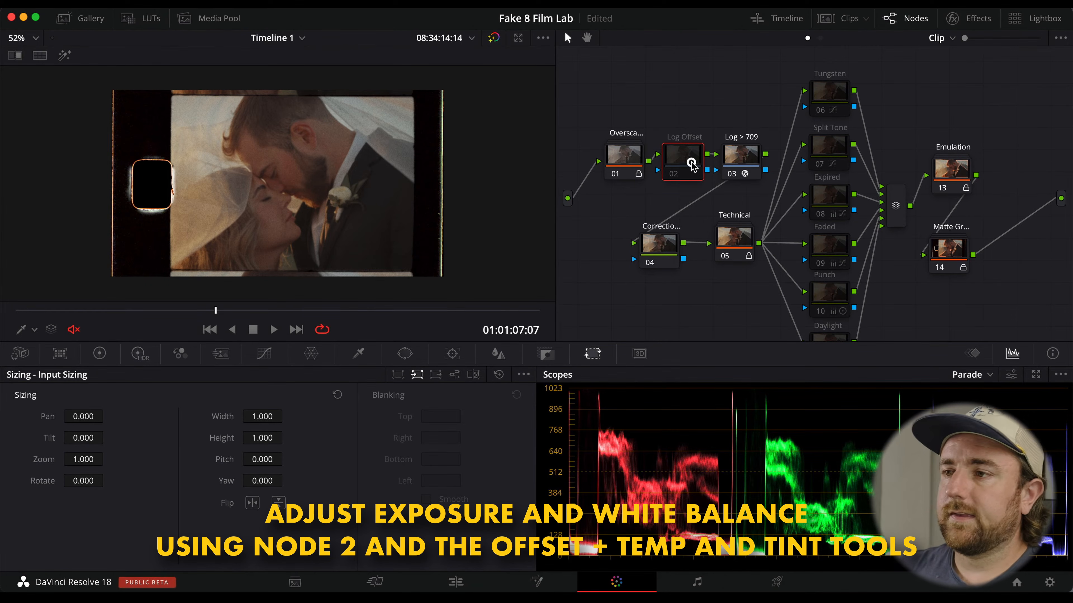
{"action": "key", "text": "super+d"}
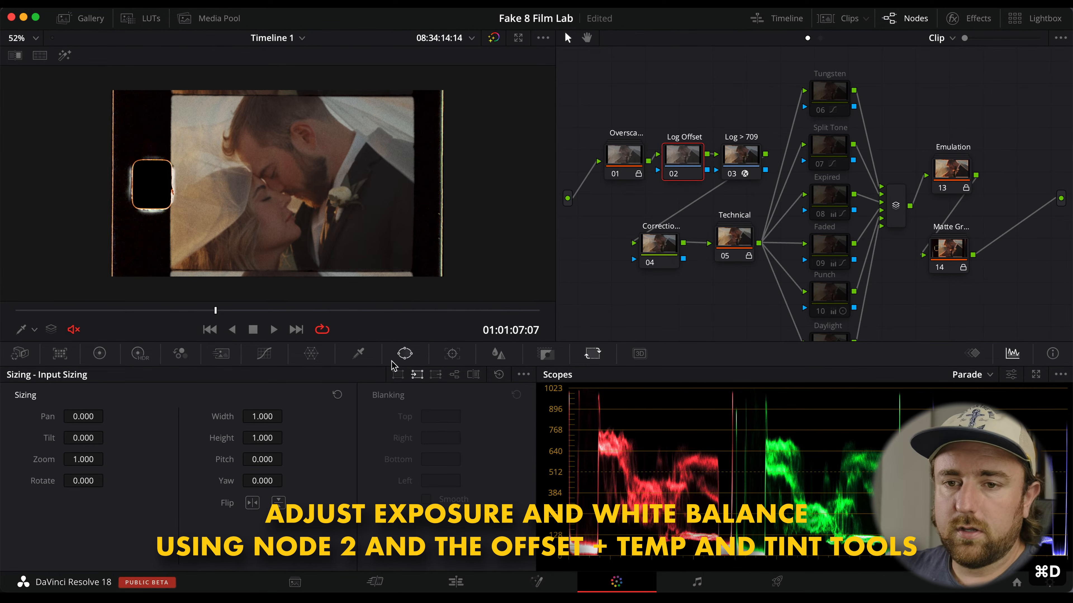
{"action": "left_click", "coordinate": [97, 355]}
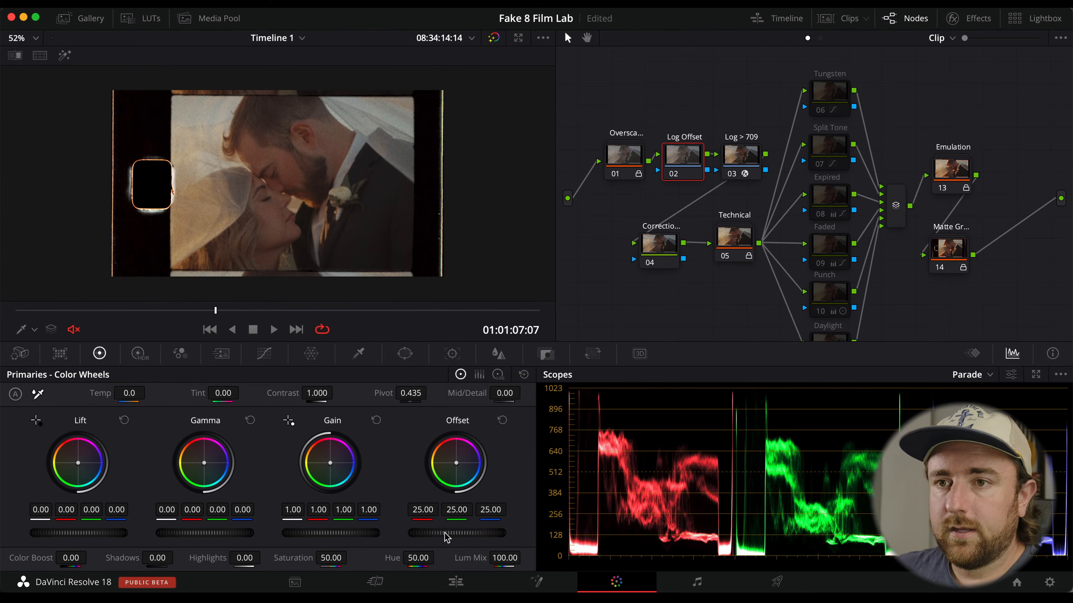
Adjust the Log Offset node's offset, toggling the nodes off and on to compare, and set it to 30.80.
{"action": "left_click_drag", "start_coordinate": [446, 532], "coordinate": [612, 539]}
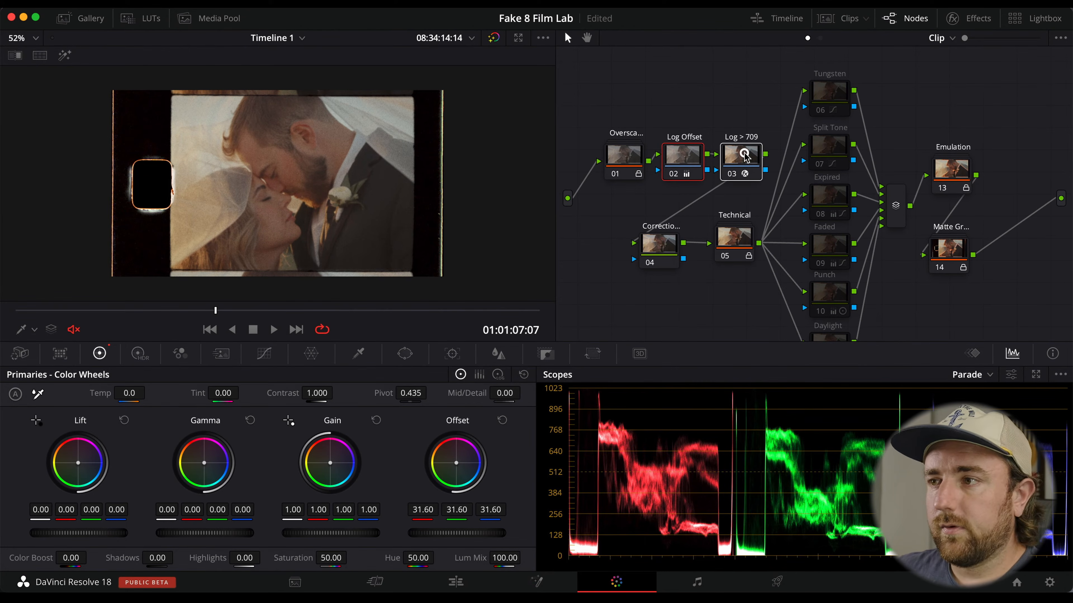
{"action": "key", "text": "super+d"}
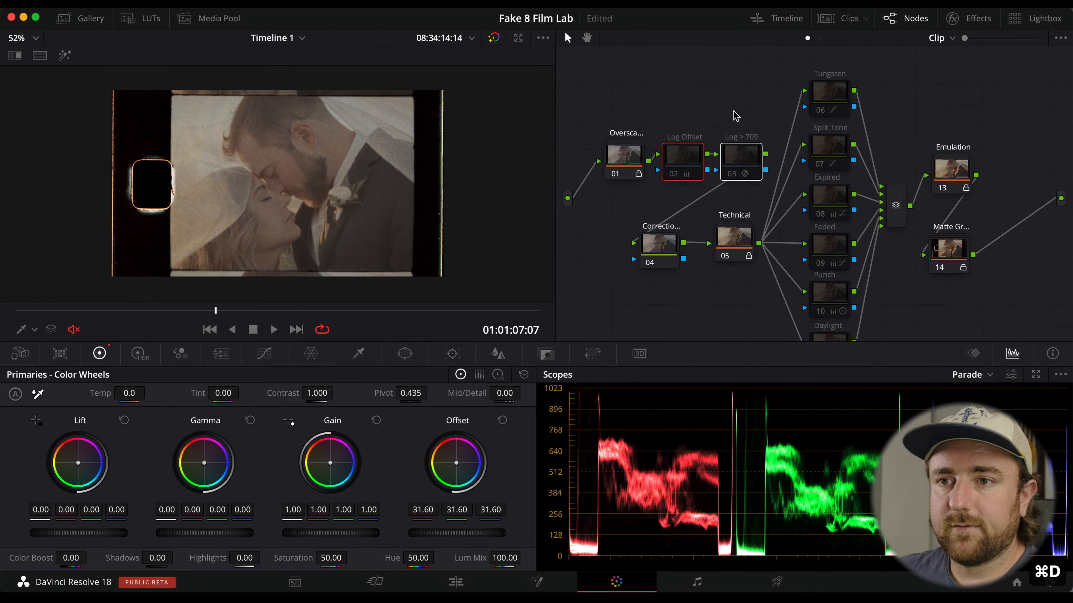
{"action": "key", "text": "super+d"}
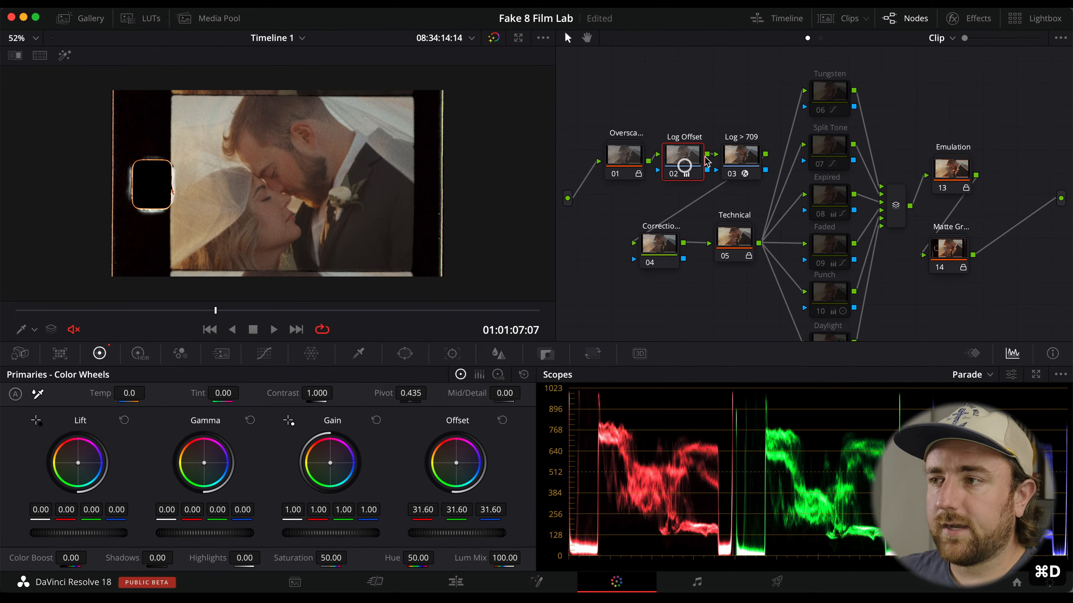
{"action": "left_click_drag", "start_coordinate": [476, 536], "coordinate": [442, 537]}
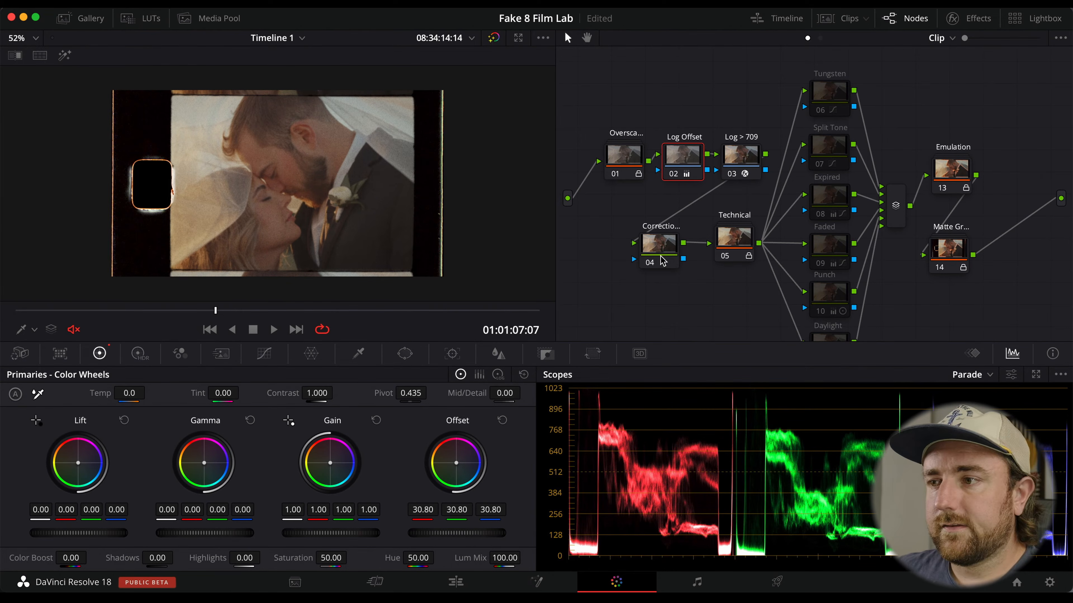
Enable the Split Tone and Punch look nodes on the wedding clip.
{"action": "left_click", "coordinate": [671, 247]}
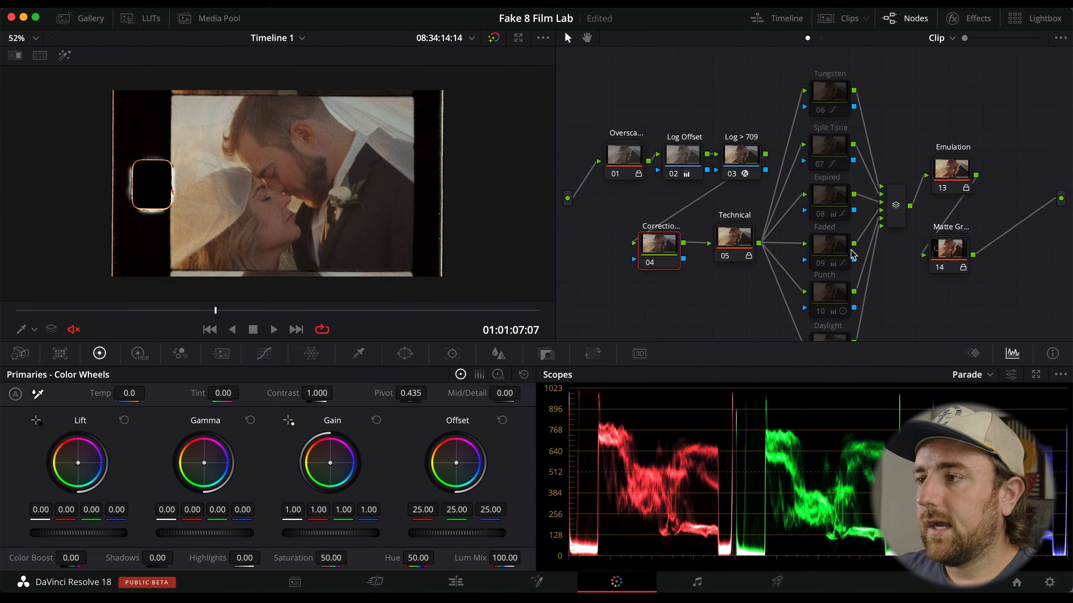
{"action": "left_click", "coordinate": [831, 152]}
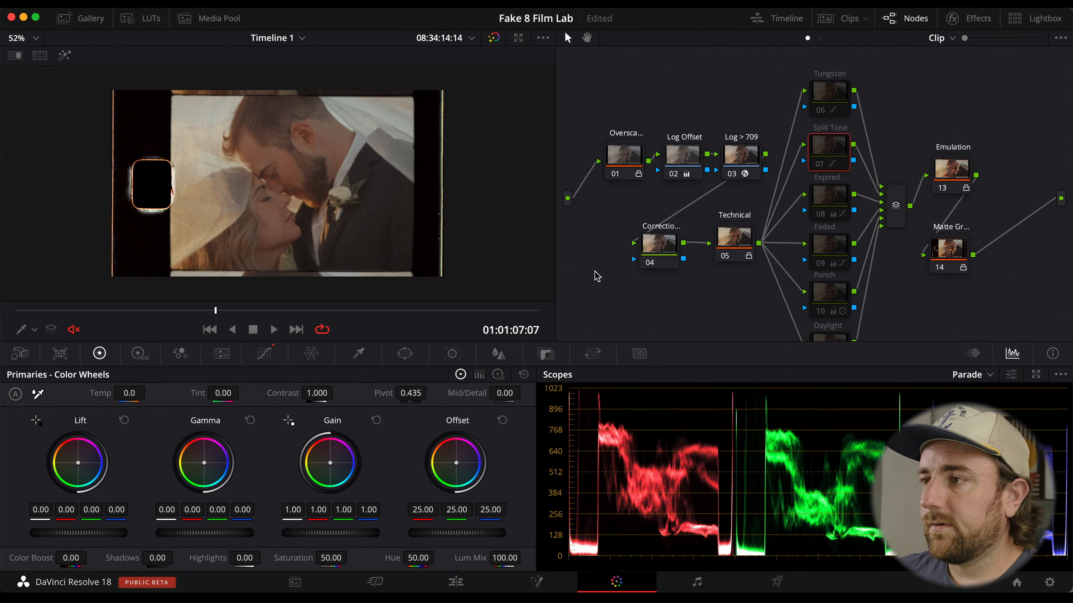
{"action": "key", "text": "super+d"}
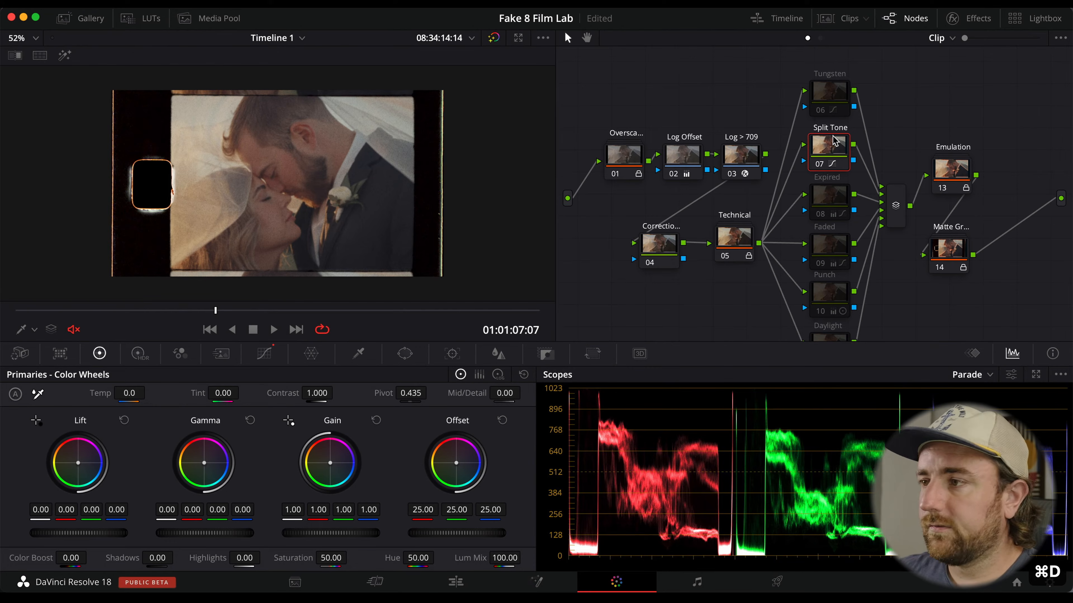
{"action": "left_click", "coordinate": [837, 295]}
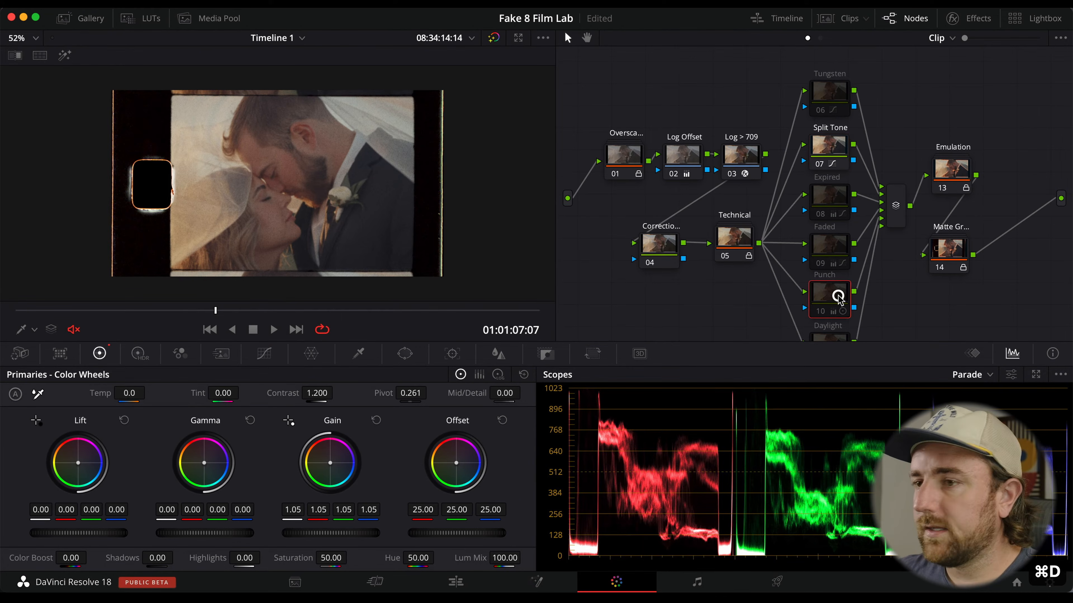
{"action": "key", "text": "super+d"}
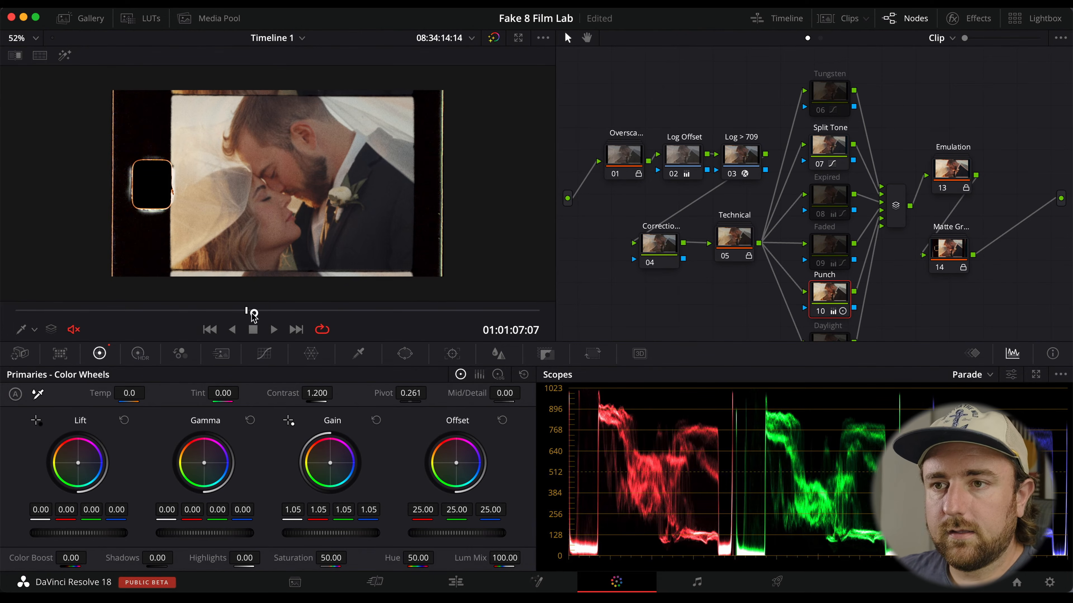
Scrub and play through the wedding clip to review the emulated grade.
{"action": "left_click_drag", "start_coordinate": [253, 315], "coordinate": [472, 318]}
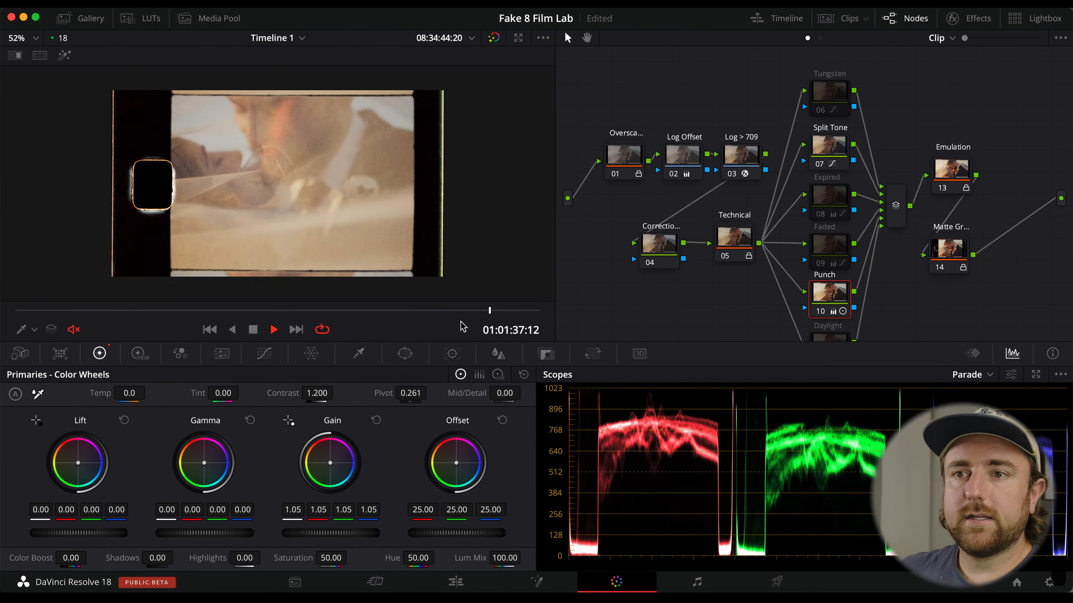
{"action": "left_click_drag", "start_coordinate": [473, 317], "coordinate": [165, 320]}
{"action": "left_click_drag", "start_coordinate": [336, 329], "coordinate": [486, 314]}
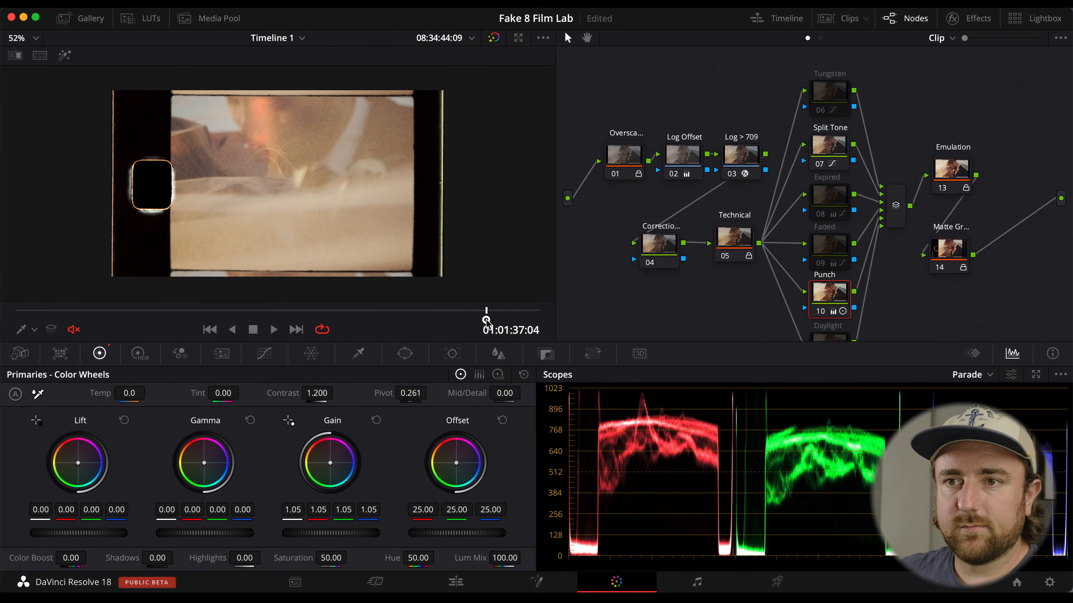
{"action": "key", "text": "space"}
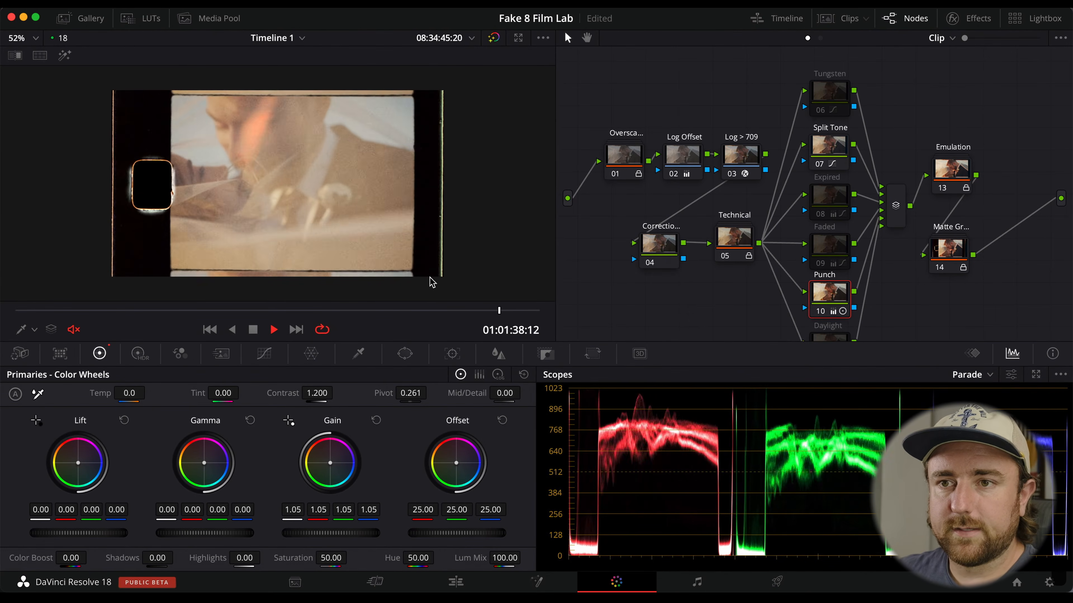
{"action": "key", "text": "space"}
Select the fifth clip, the mountain hiking shot, from the clip thumbnails.
{"action": "left_click", "coordinate": [841, 18]}
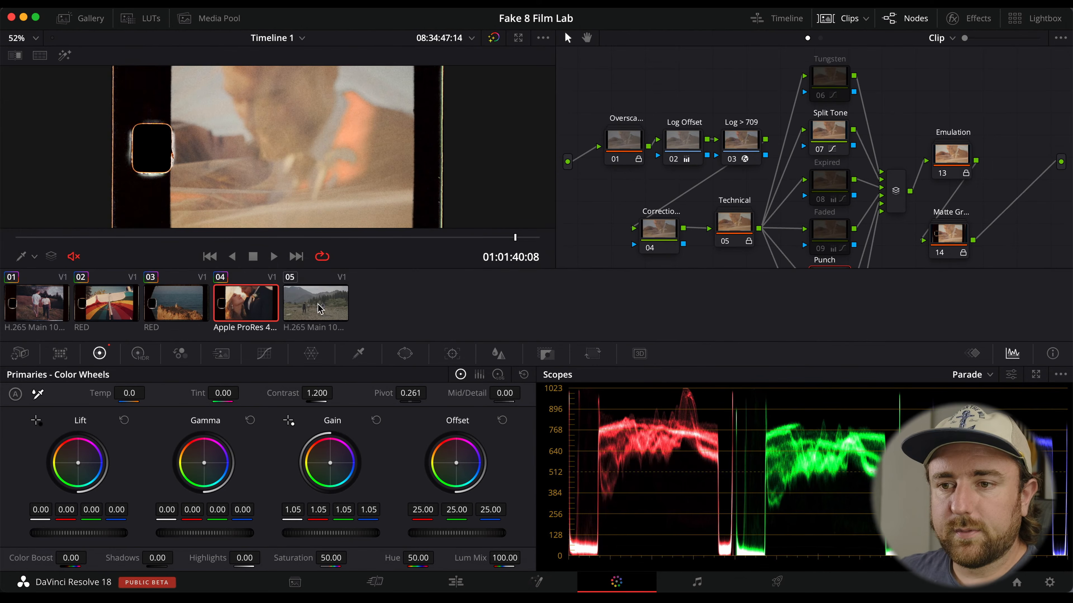
{"action": "left_click", "coordinate": [317, 308]}
{"action": "left_click_drag", "start_coordinate": [261, 237], "coordinate": [103, 241]}
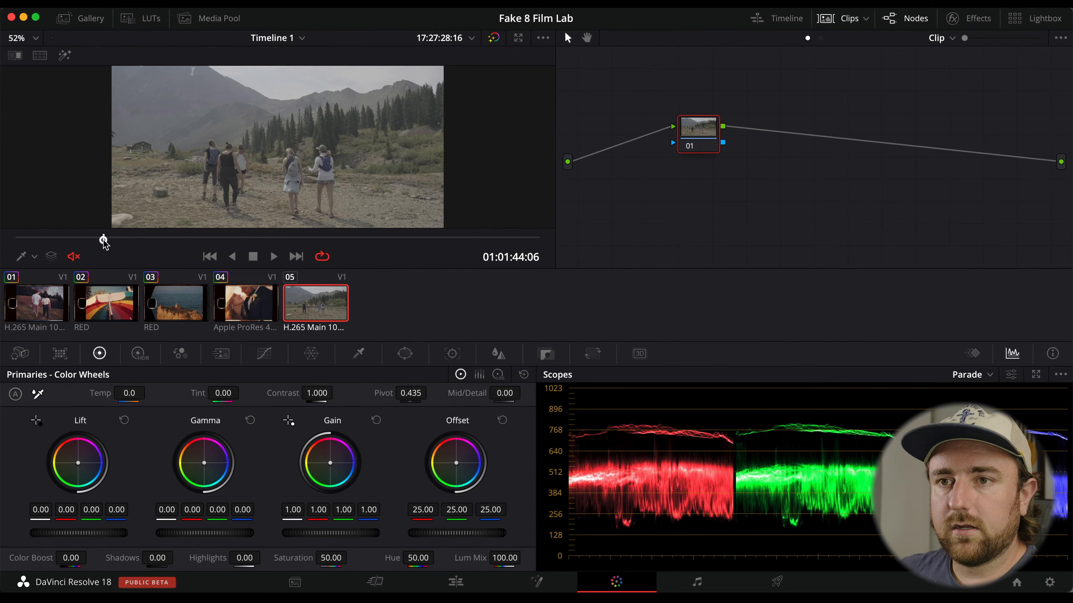
{"action": "left_click", "coordinate": [847, 19]}
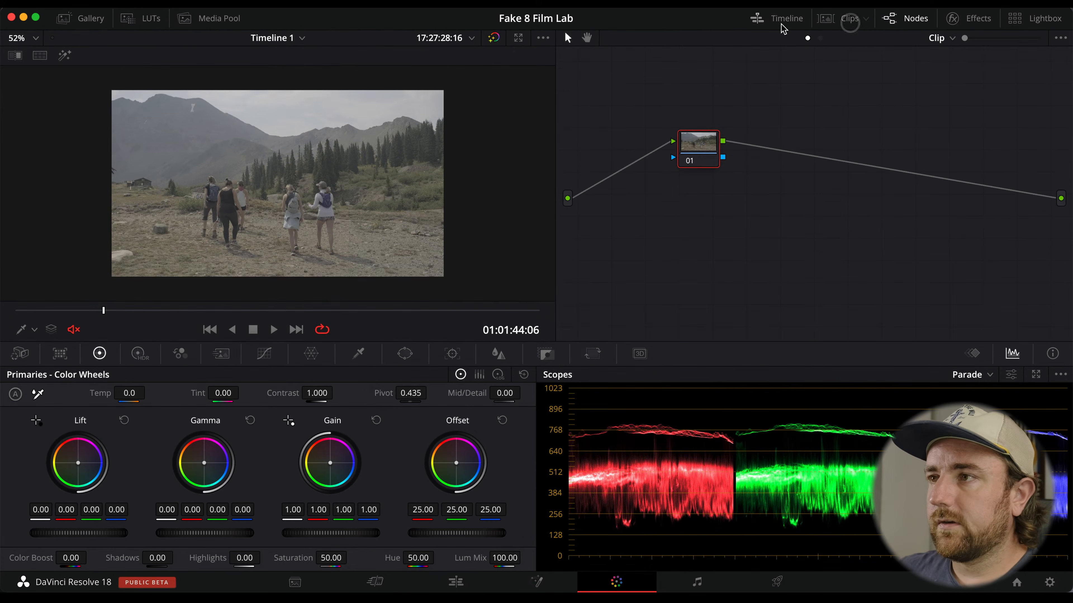
Apply the Cropped Canon 814XL PowerGrade from the gallery to the hiking clip.
{"action": "left_click", "coordinate": [89, 17]}
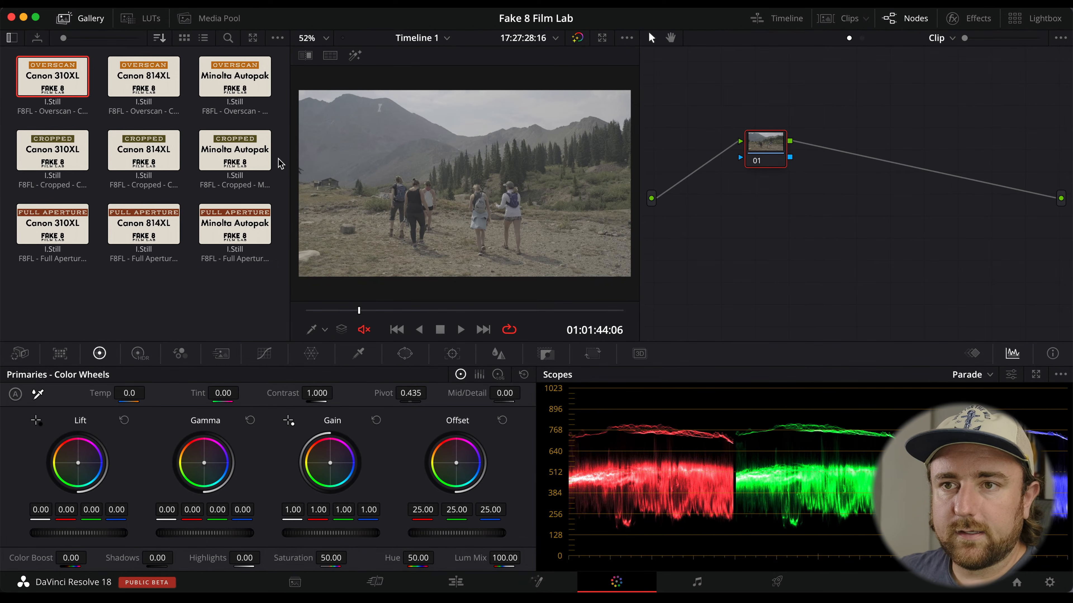
{"action": "middle_click", "coordinate": [153, 155]}
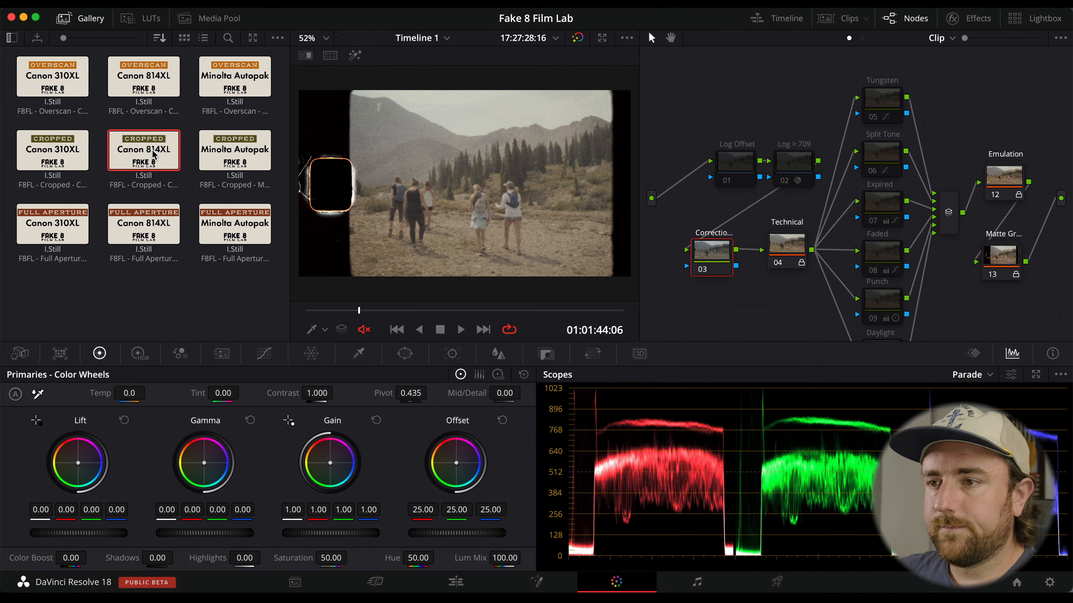
{"action": "left_click", "coordinate": [760, 129]}
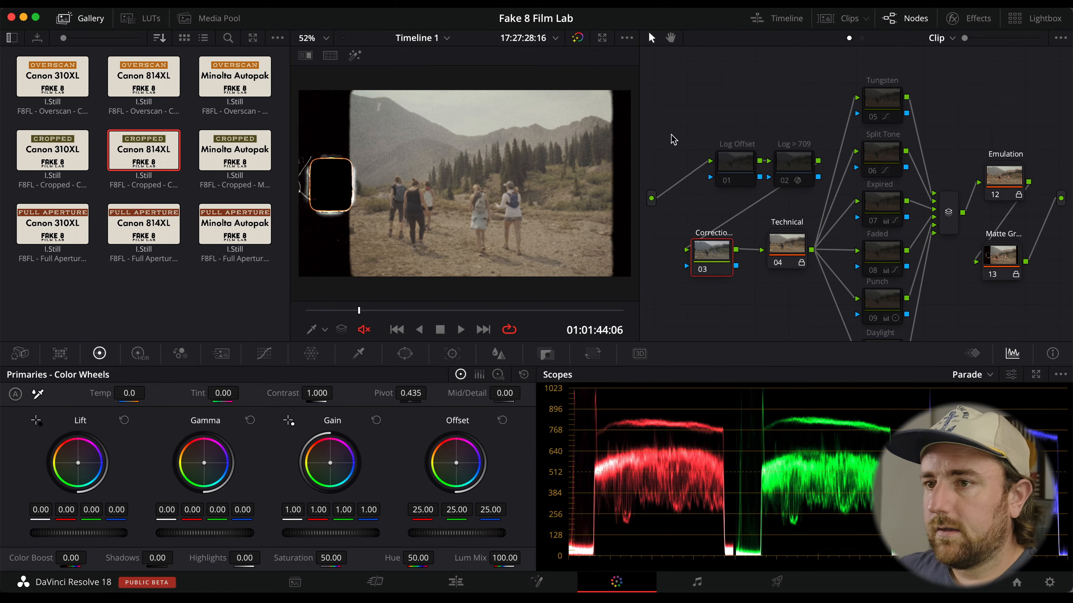
Enable the Log > 709 node and assign it the LC_F-Log_to_Natural_Rec709_V1 LUT.
{"action": "left_click", "coordinate": [801, 165]}
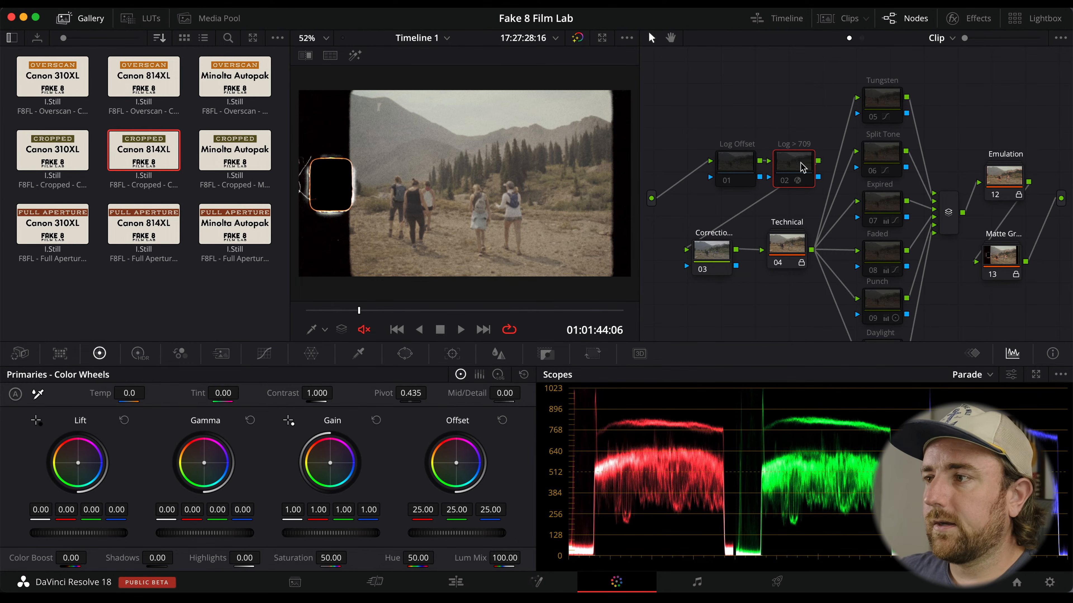
{"action": "key", "text": "super+d"}
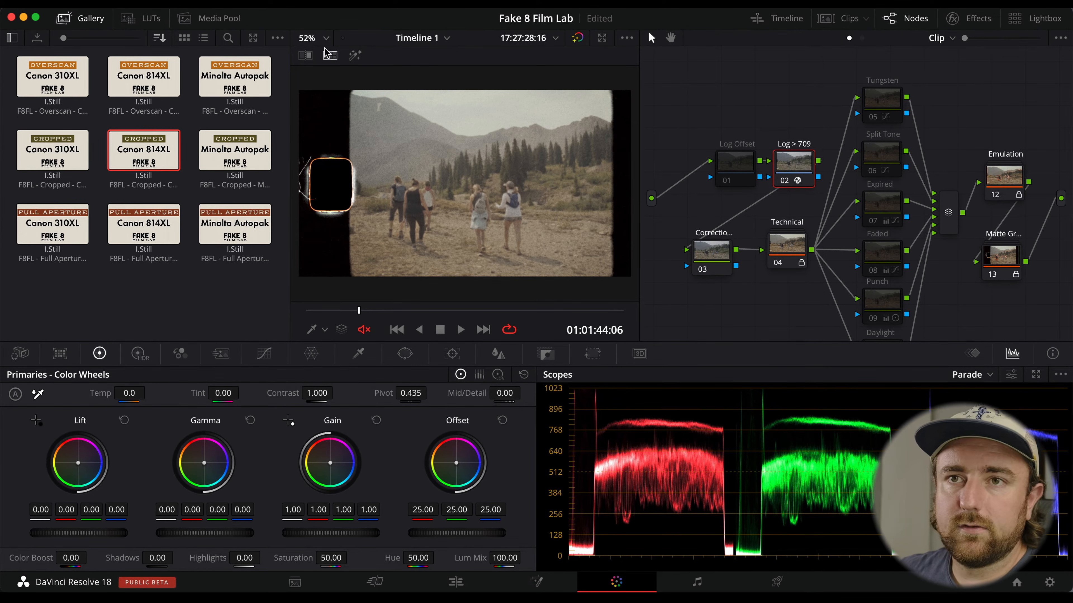
{"action": "right_click", "coordinate": [791, 160]}
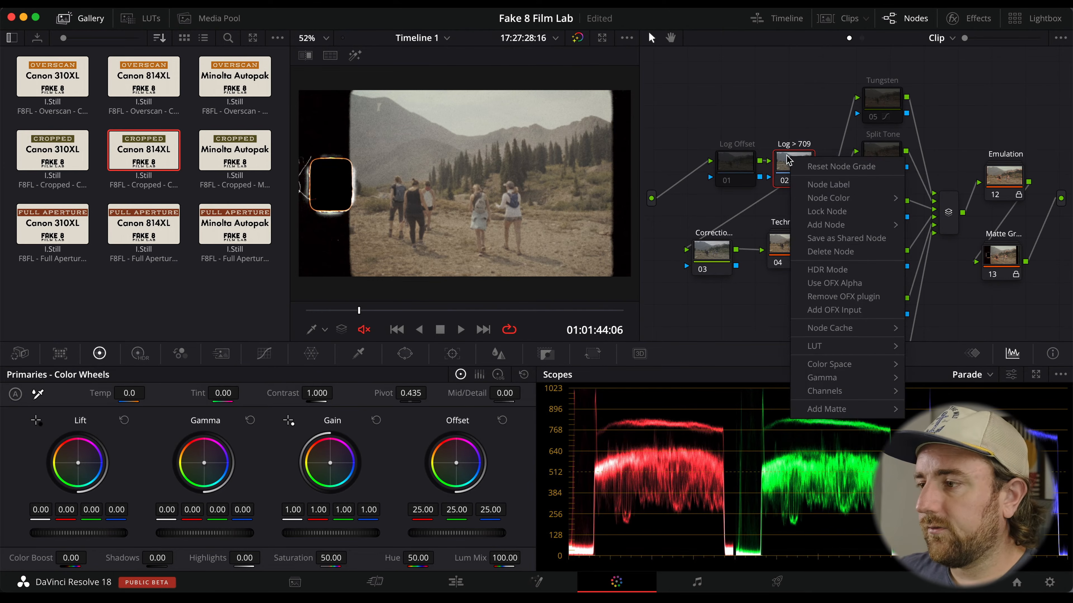
{"action": "mouse_move", "coordinate": [879, 354]}
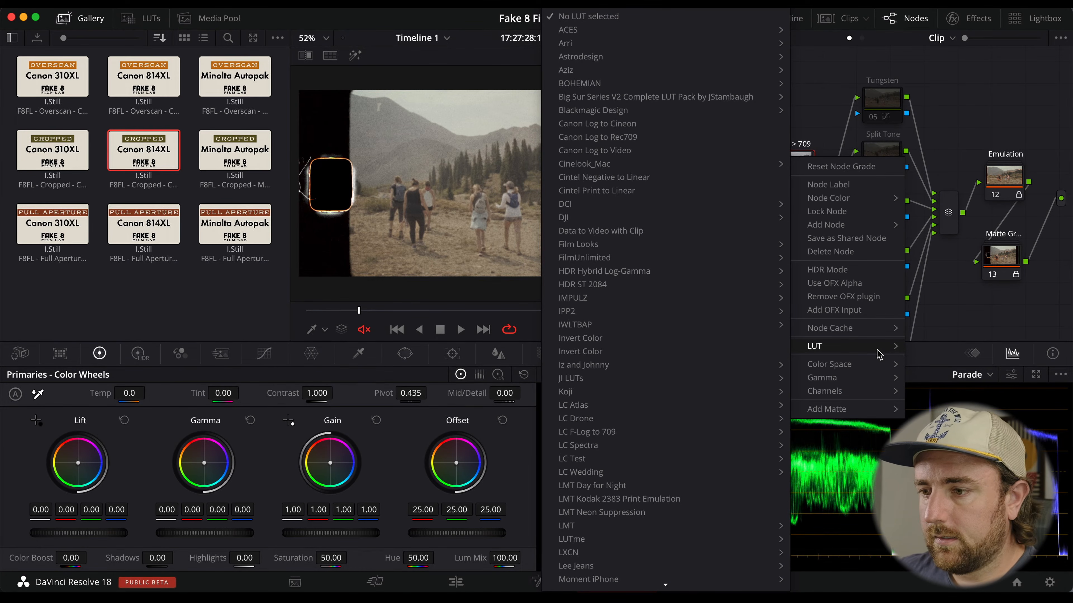
{"action": "mouse_move", "coordinate": [651, 438]}
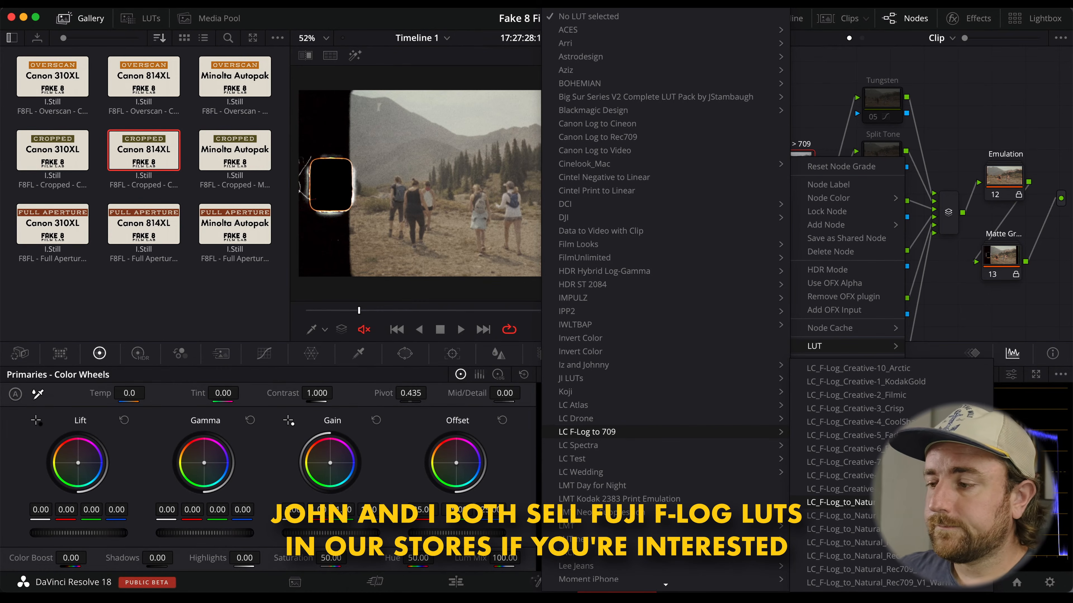
{"action": "left_click", "coordinate": [841, 502]}
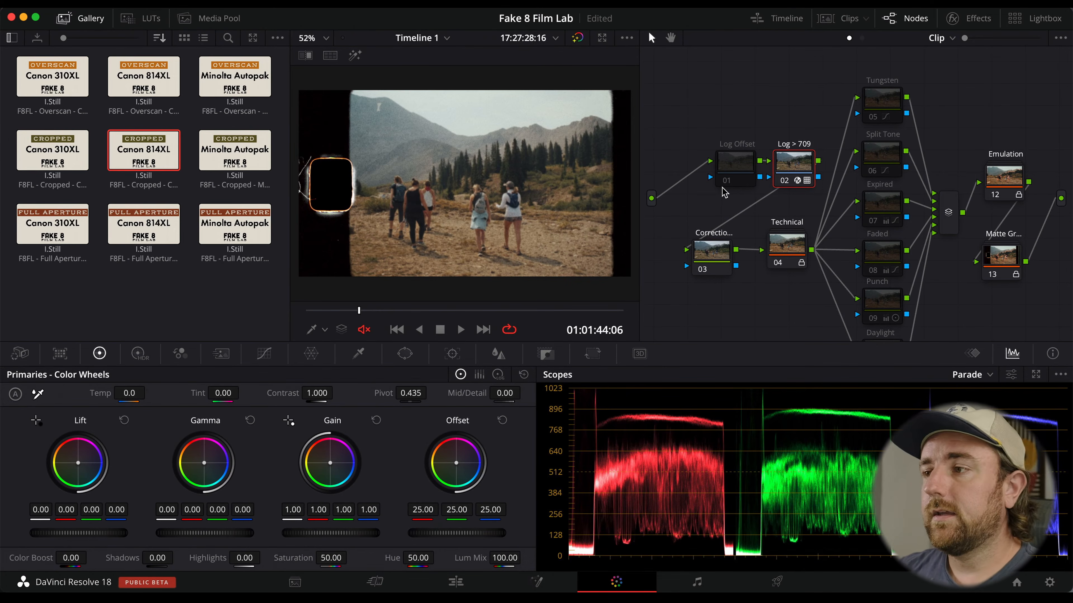
{"action": "mouse_move", "coordinate": [794, 156]}
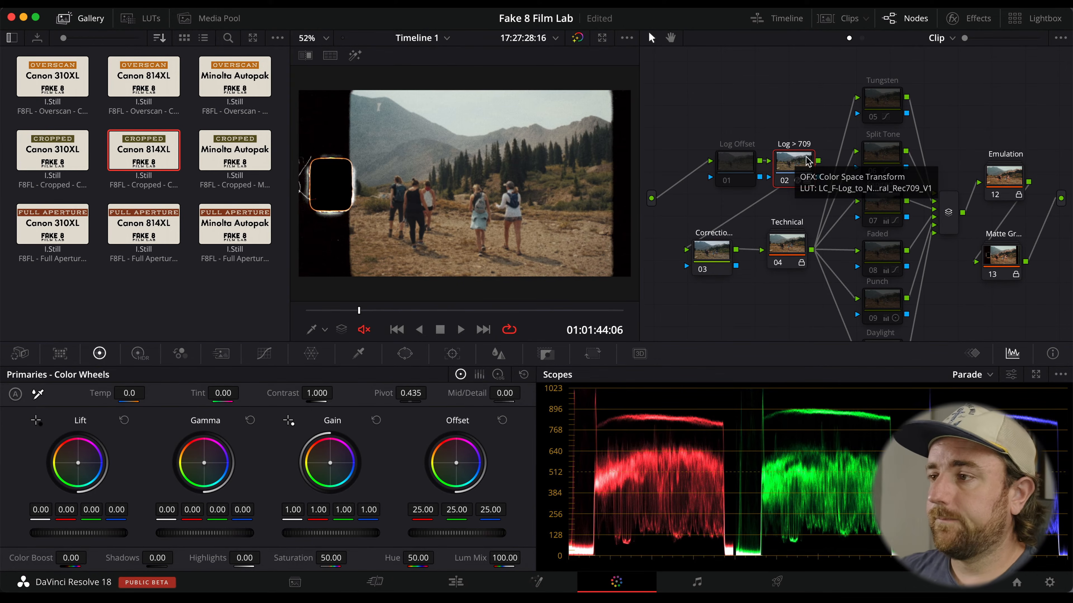
Enable the Log Offset node and set its offset to 27.90.
{"action": "left_click", "coordinate": [735, 163]}
{"action": "key", "text": "super+d"}
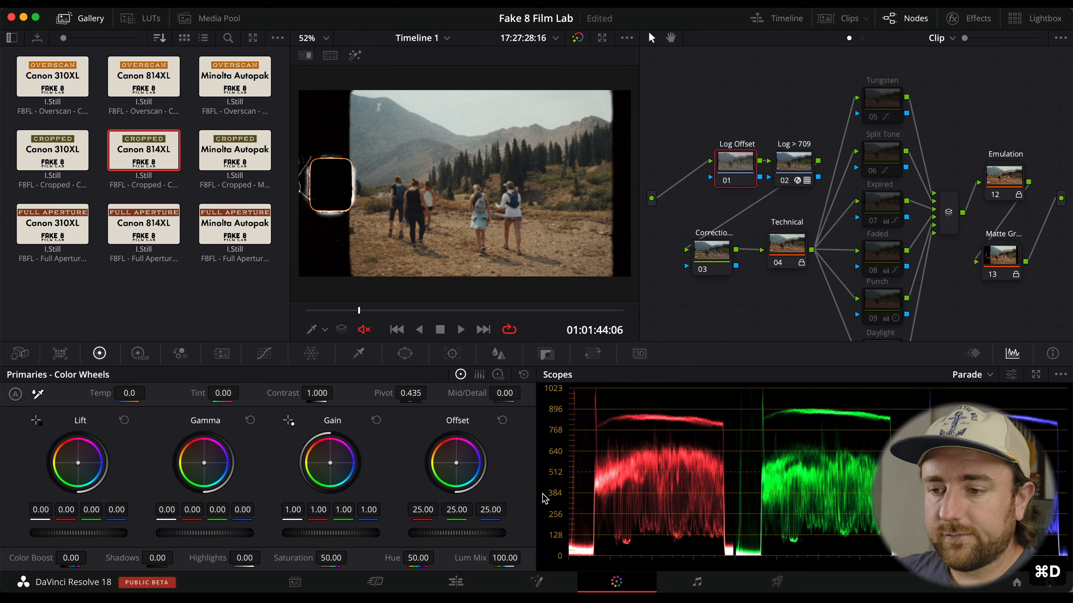
{"action": "left_click_drag", "start_coordinate": [465, 533], "coordinate": [525, 526]}
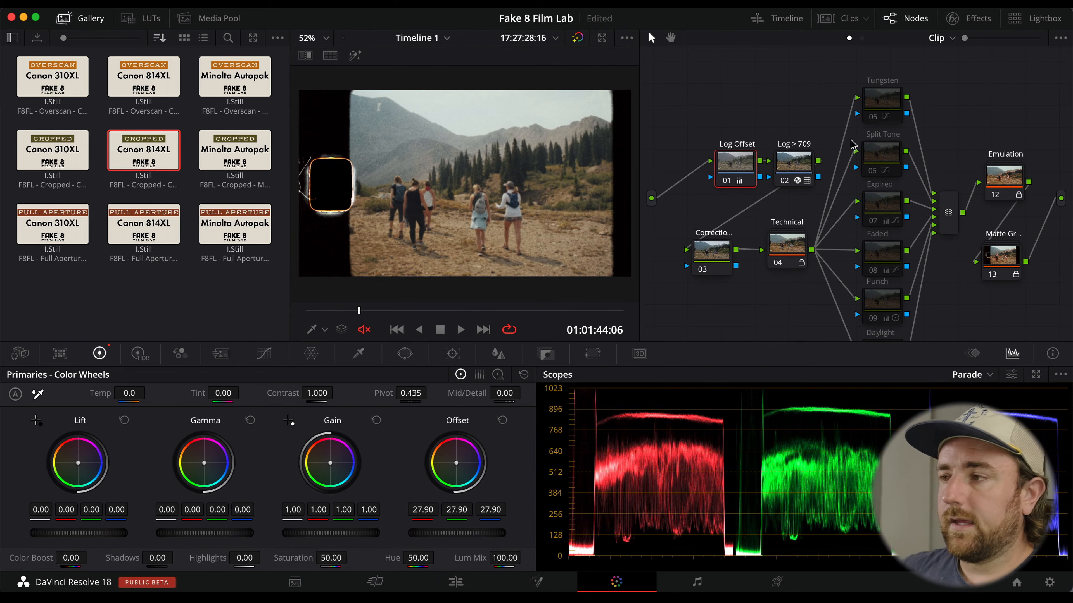
Enable the Faded and Expired look nodes on the hiking clip.
{"action": "left_click", "coordinate": [886, 304]}
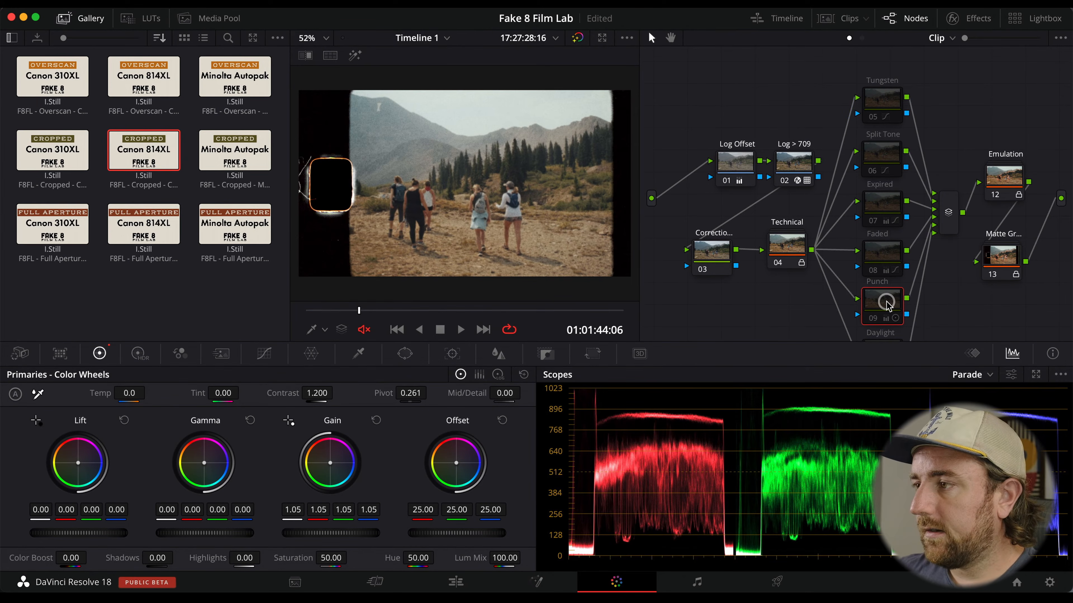
{"action": "left_click", "coordinate": [892, 258]}
{"action": "key", "text": "super+d"}
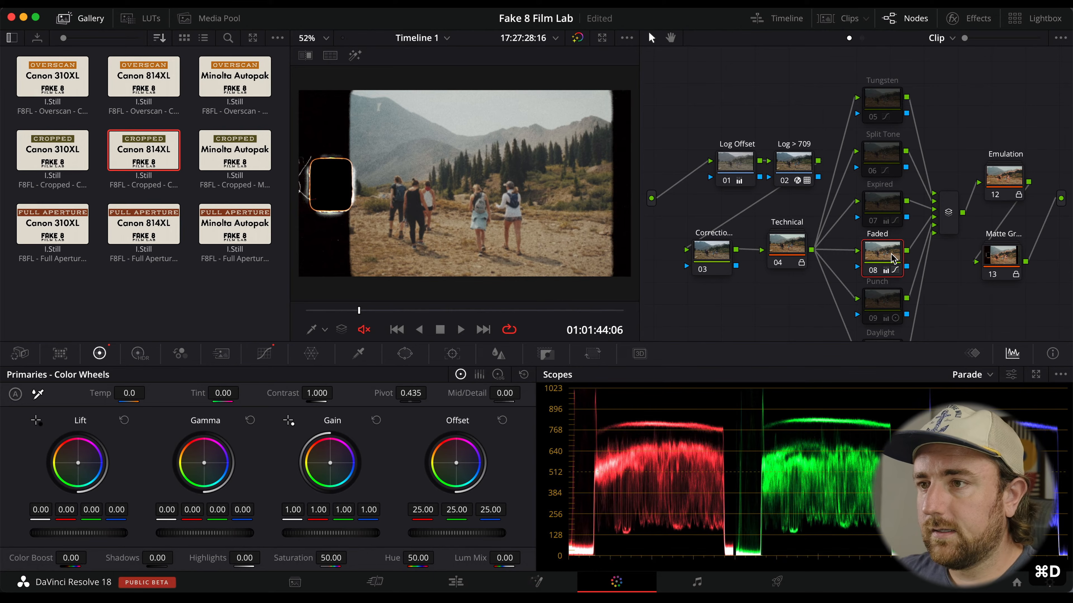
{"action": "left_click", "coordinate": [883, 161]}
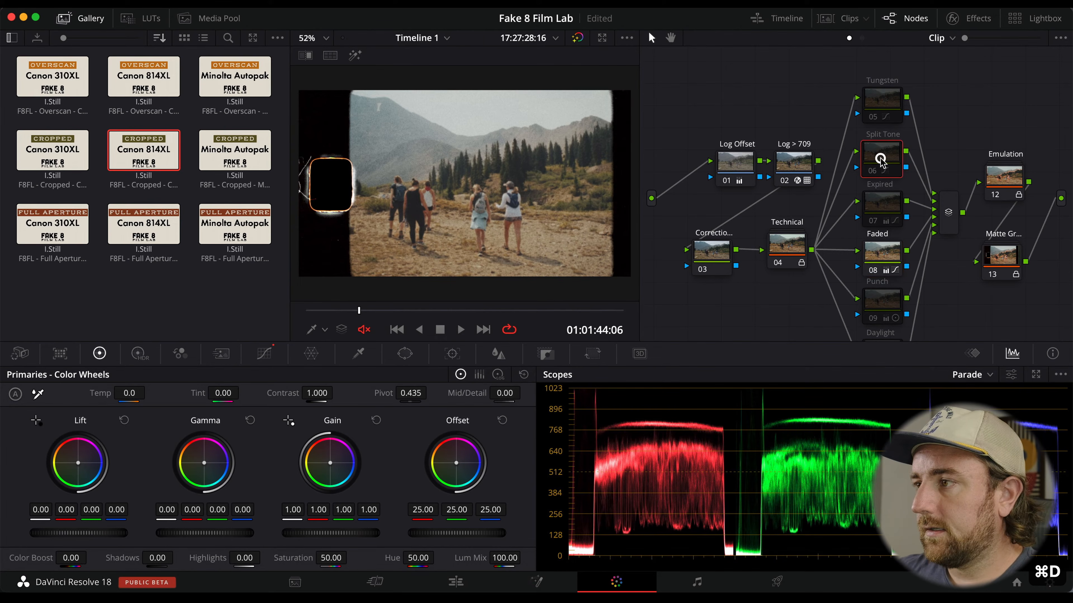
{"action": "left_click", "coordinate": [885, 208]}
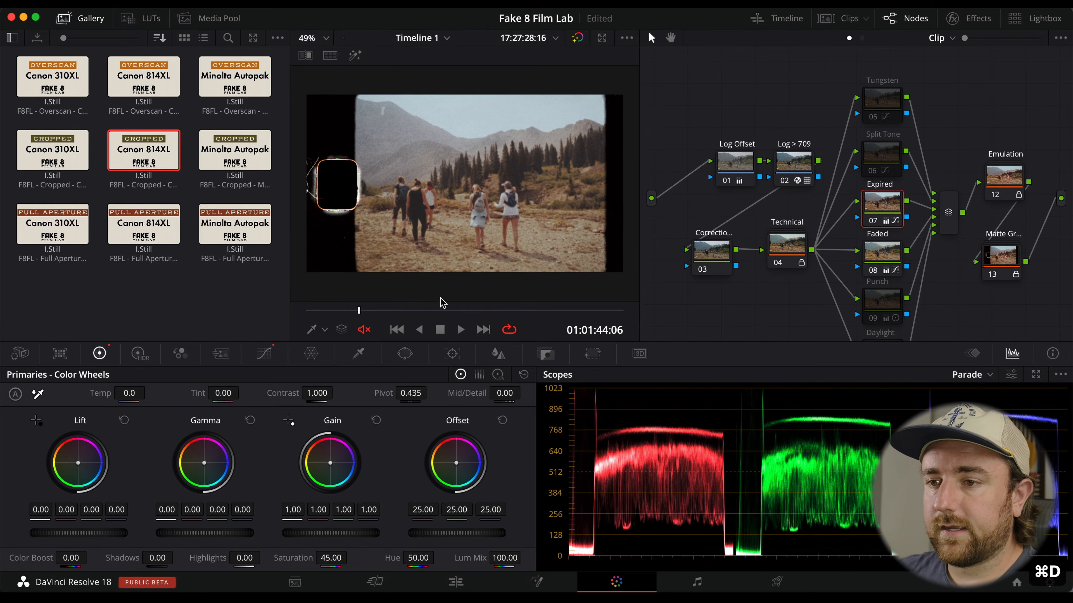
Play back the graded hiking clip to review it and save the project.
{"action": "left_click", "coordinate": [434, 310]}
{"action": "scroll", "coordinate": [435, 263], "scroll_direction": "up", "scroll_amount": 1}
{"action": "scroll", "coordinate": [435, 263], "scroll_direction": "down", "scroll_amount": 1}
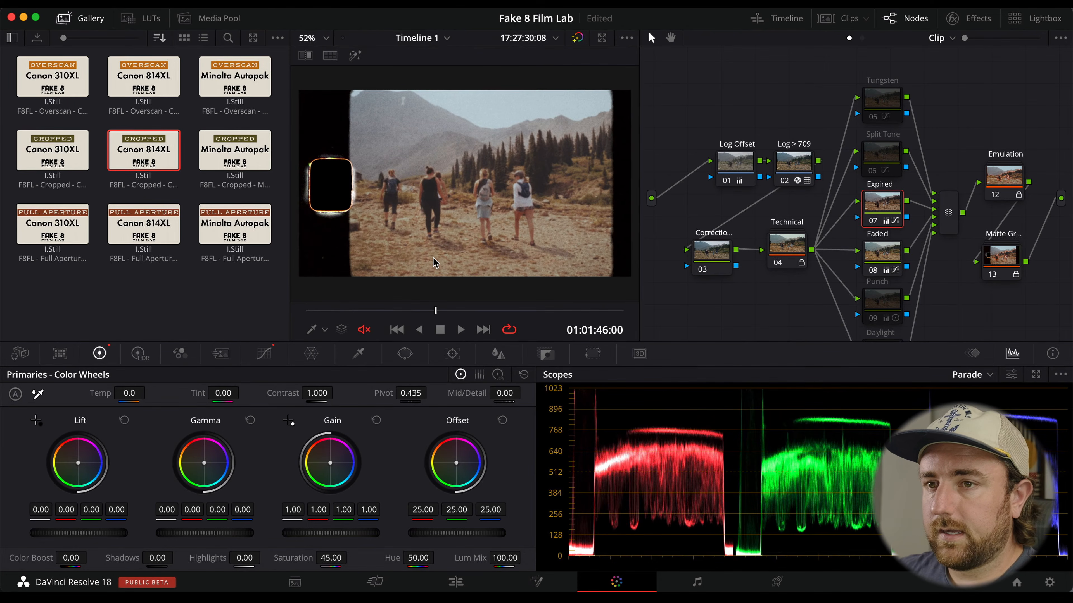
{"action": "key", "text": "space"}
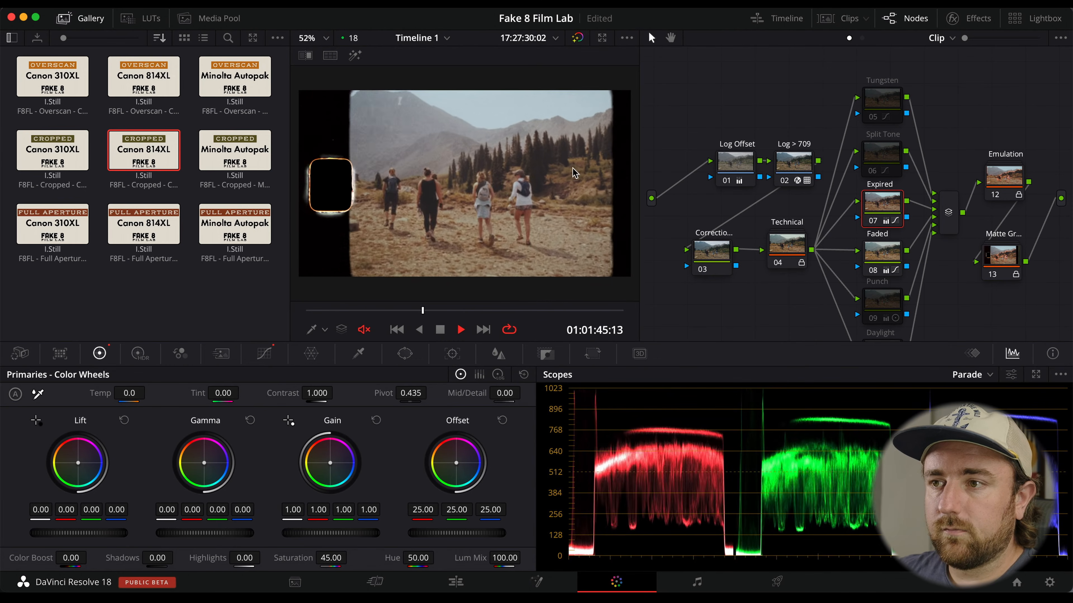
{"action": "key", "text": "super+s"}
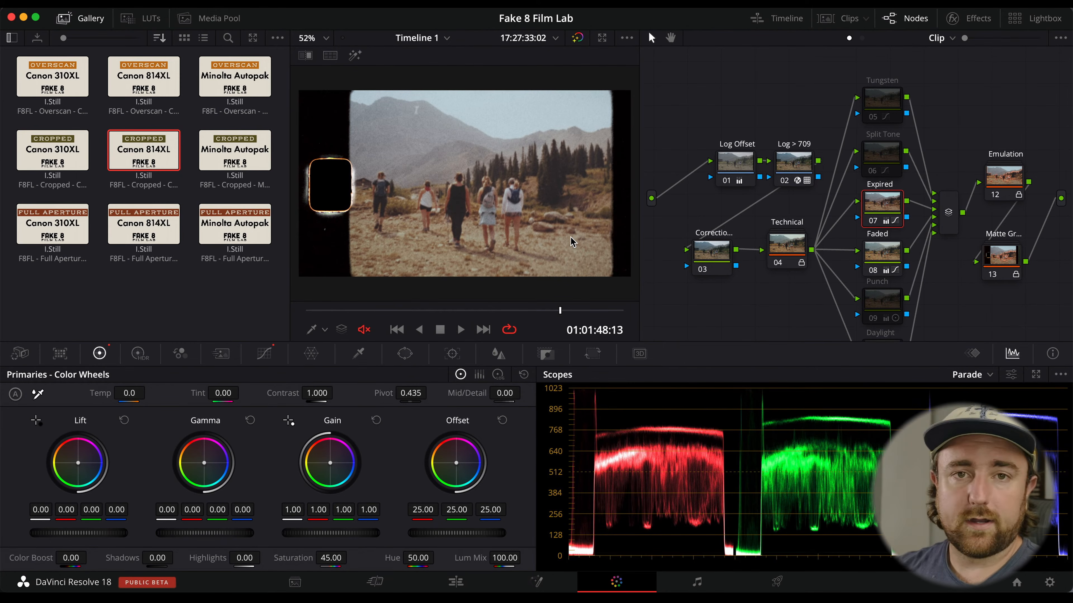
{"action": "left_click", "coordinate": [846, 21]}
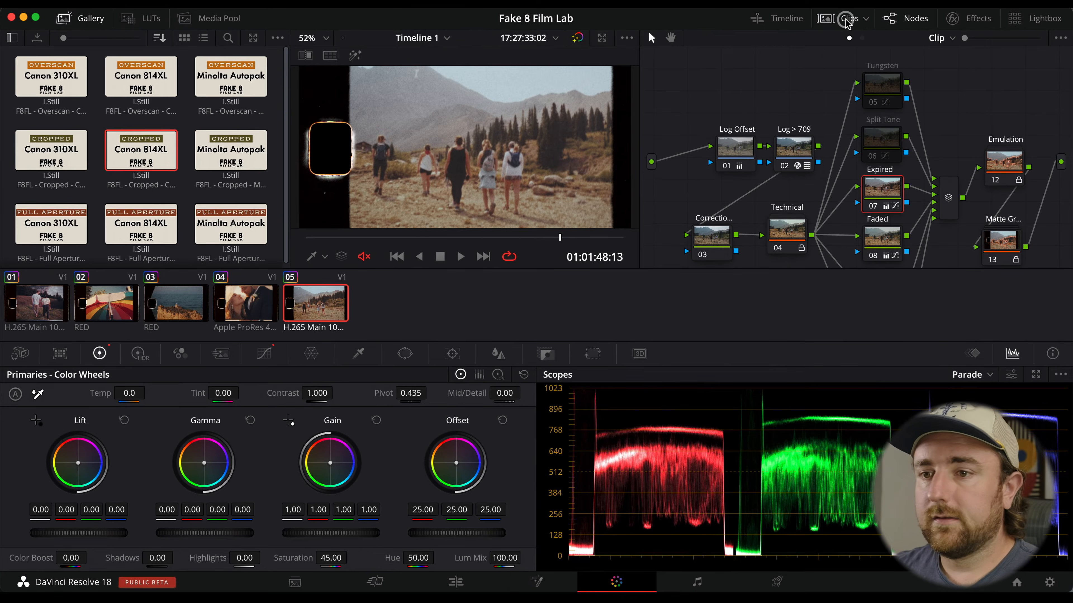
Apply the first clip's grade to clips 02 through 05.
{"action": "left_click", "coordinate": [49, 313]}
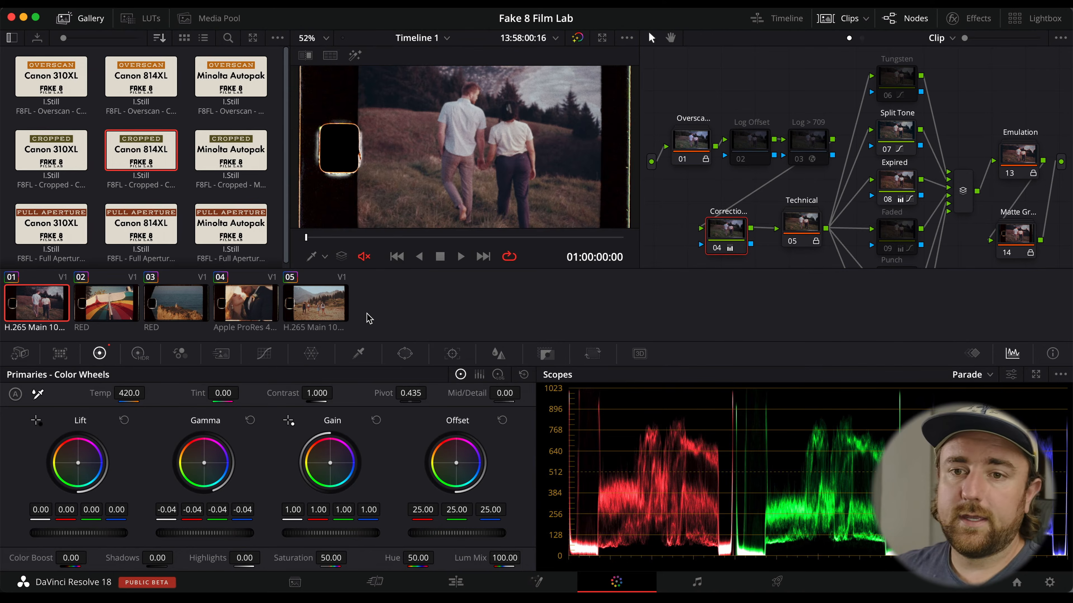
{"action": "left_click", "coordinate": [119, 302]}
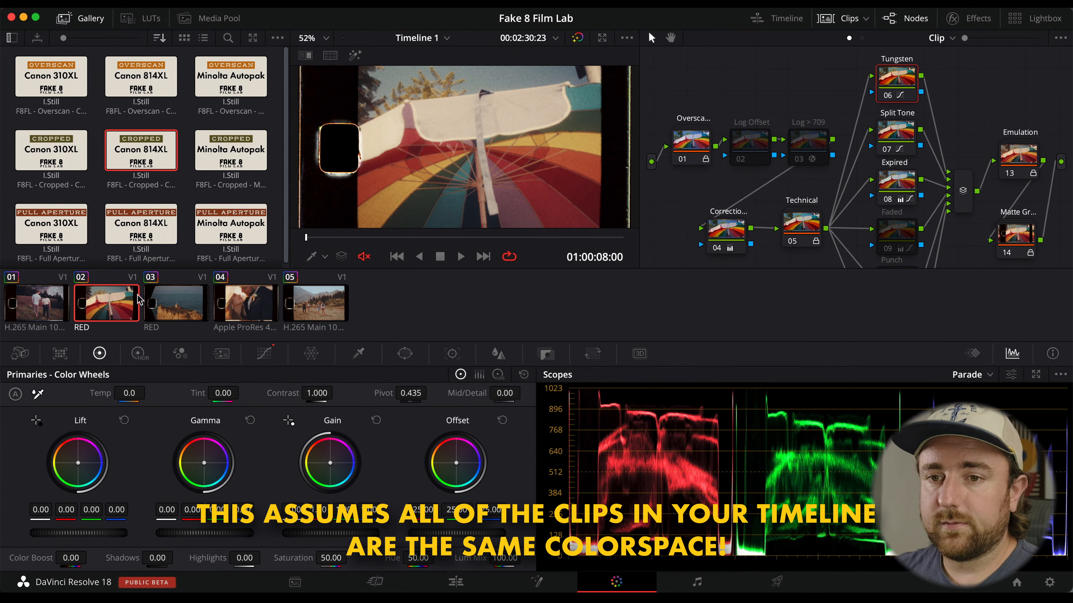
{"action": "left_click", "coordinate": [337, 306], "text": "shift"}
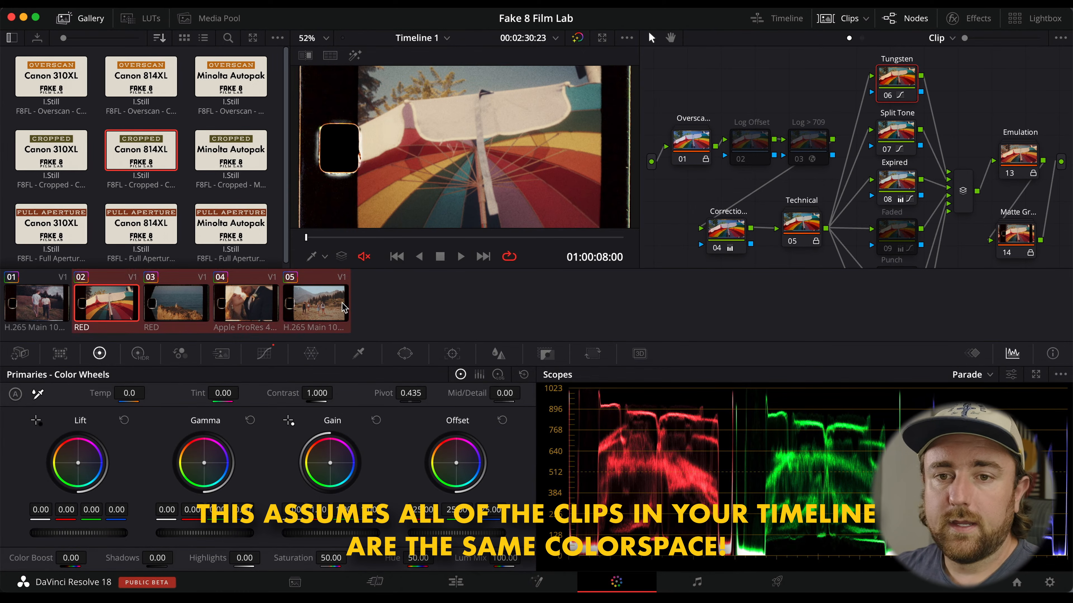
{"action": "right_click", "coordinate": [36, 300]}
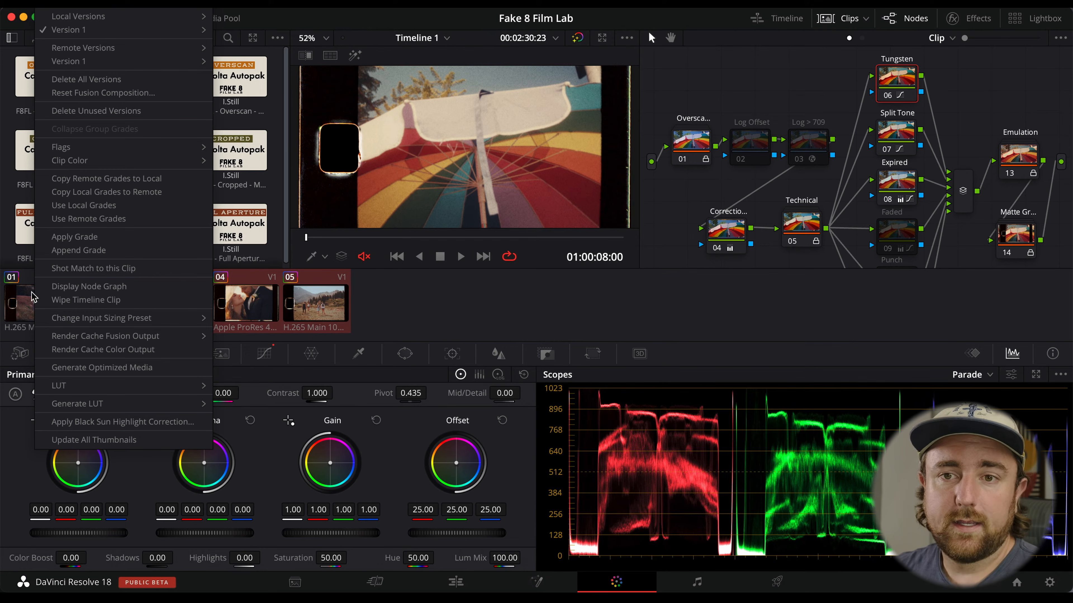
{"action": "left_click", "coordinate": [77, 236]}
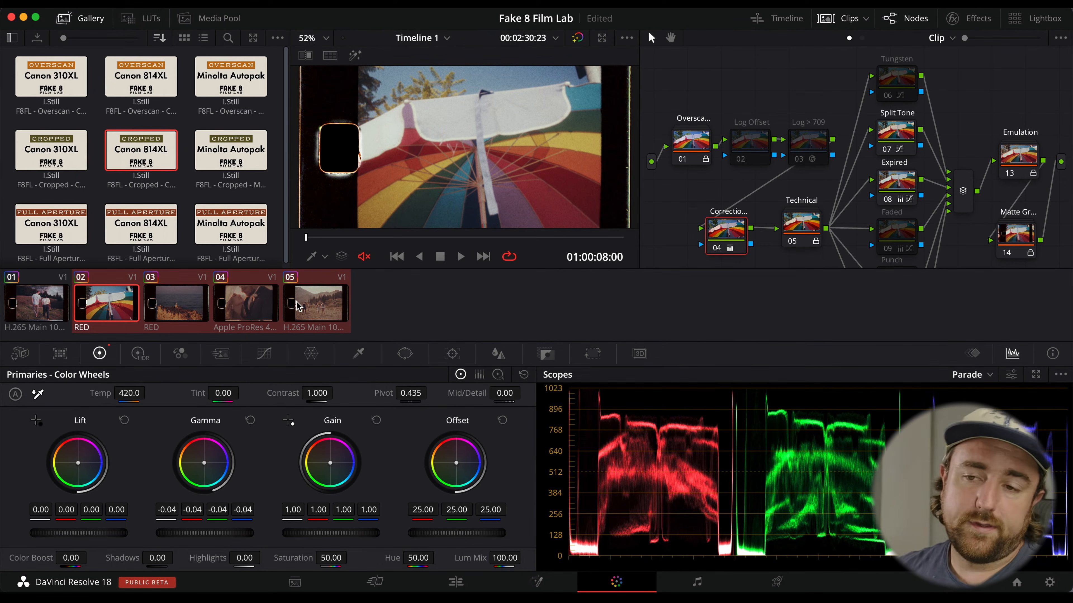
{"action": "left_click", "coordinate": [242, 306]}
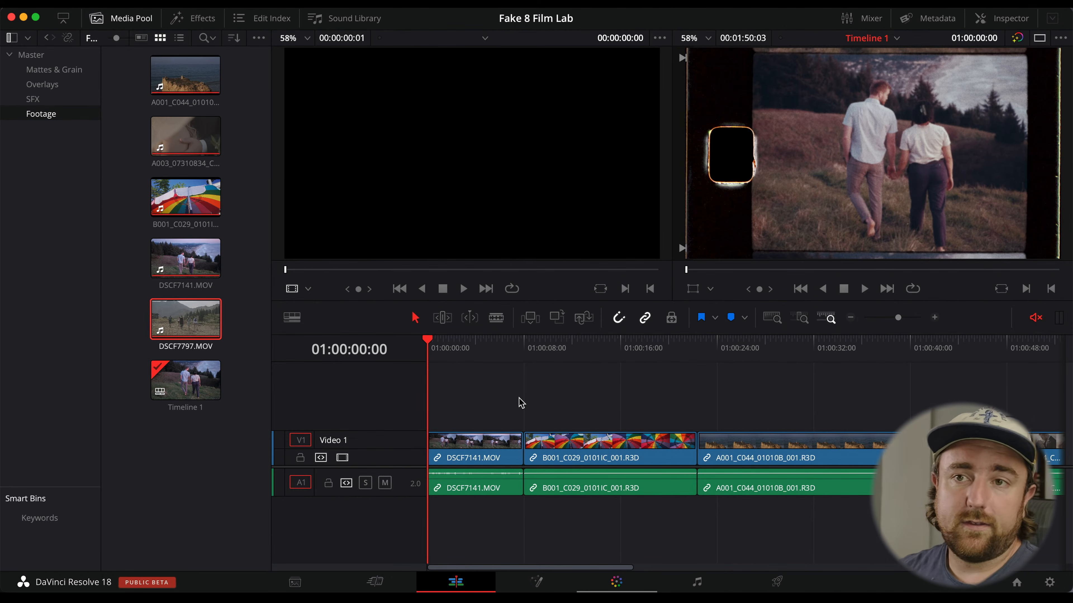
Place Leader_Canon310XL_Overscan_UHD.mov from the Overlays bin at the start of the timeline on the track above.
{"action": "left_click", "coordinate": [55, 85]}
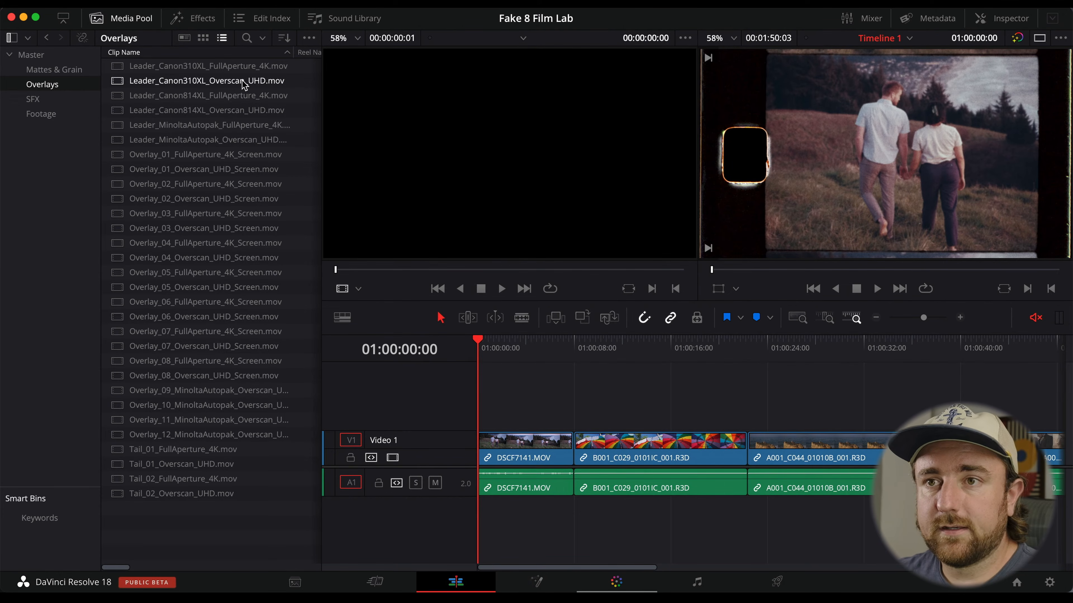
{"action": "left_click", "coordinate": [219, 79]}
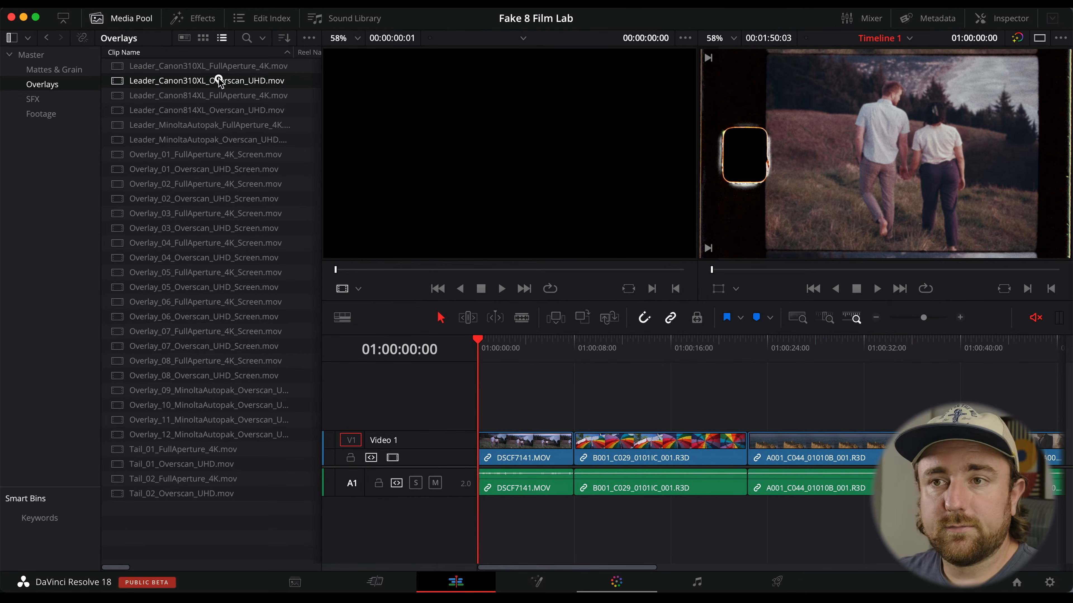
{"action": "left_click_drag", "start_coordinate": [218, 80], "coordinate": [486, 421]}
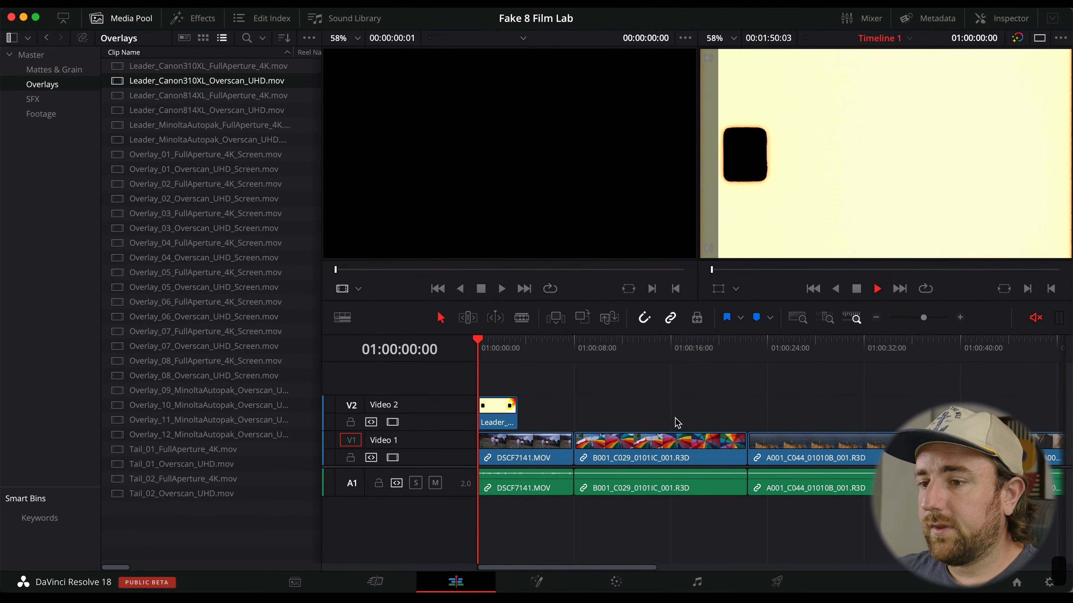
Play back the start of the timeline to review the leader.
{"action": "key", "text": "space"}
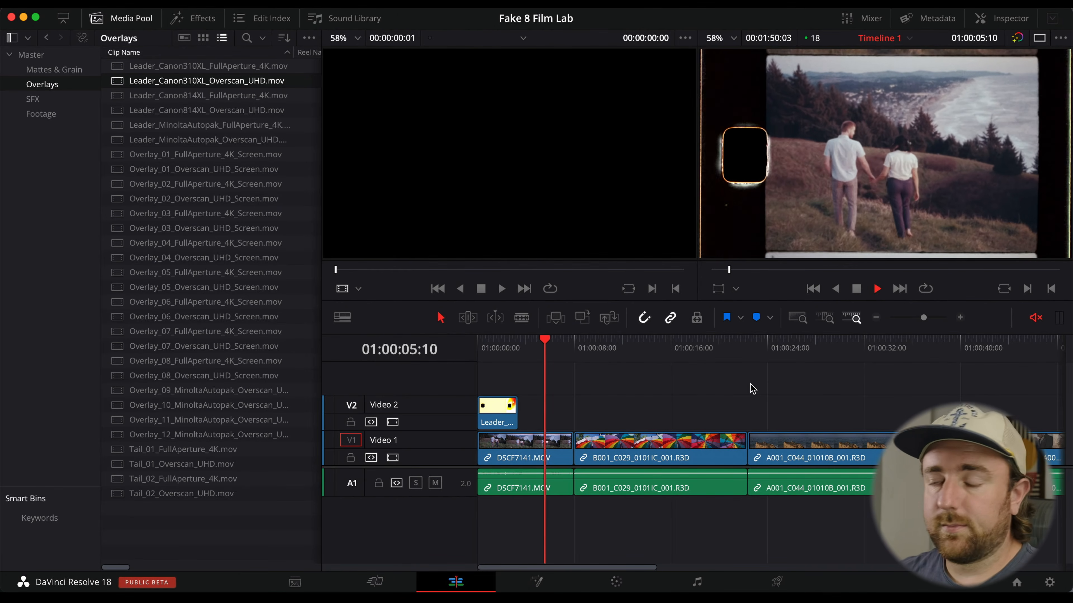
{"action": "key", "text": "space"}
{"action": "left_click_drag", "start_coordinate": [505, 344], "coordinate": [559, 343]}
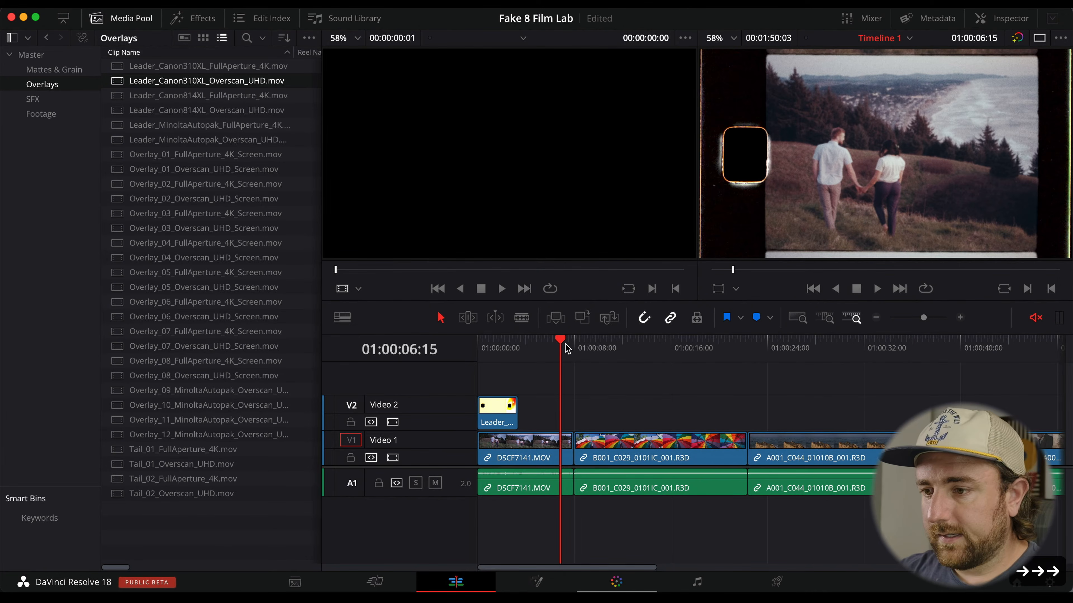
{"action": "key", "text": "Right"}
Place Overlay_04_Overscan_UHD_Screen.mov on Video 2 across the cut between the first and second clips.
{"action": "key", "text": "super+equal"}
{"action": "key", "text": "super+equal"}
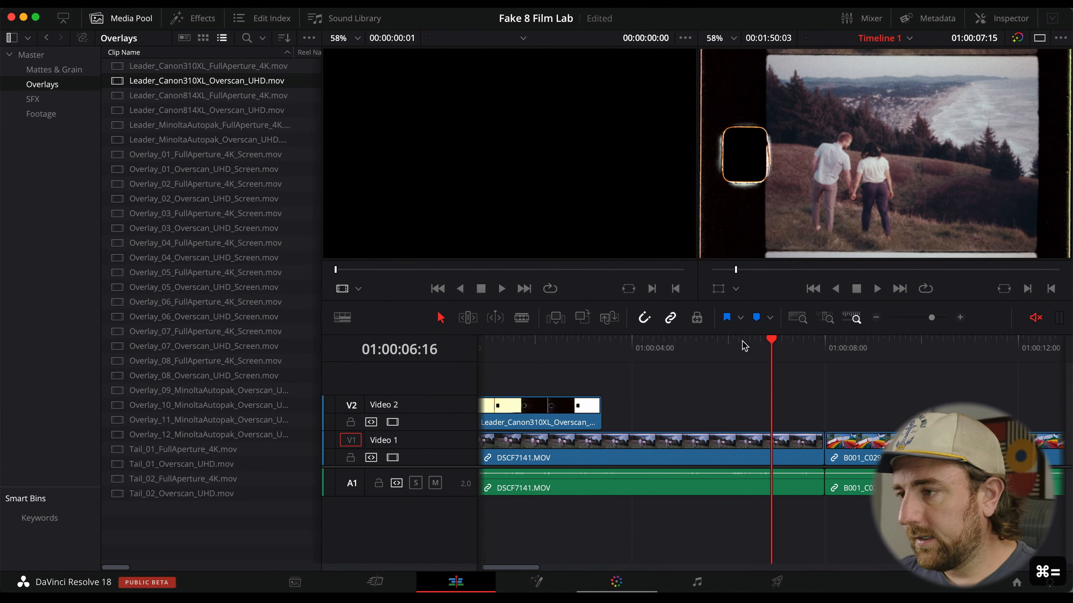
{"action": "left_click", "coordinate": [790, 343]}
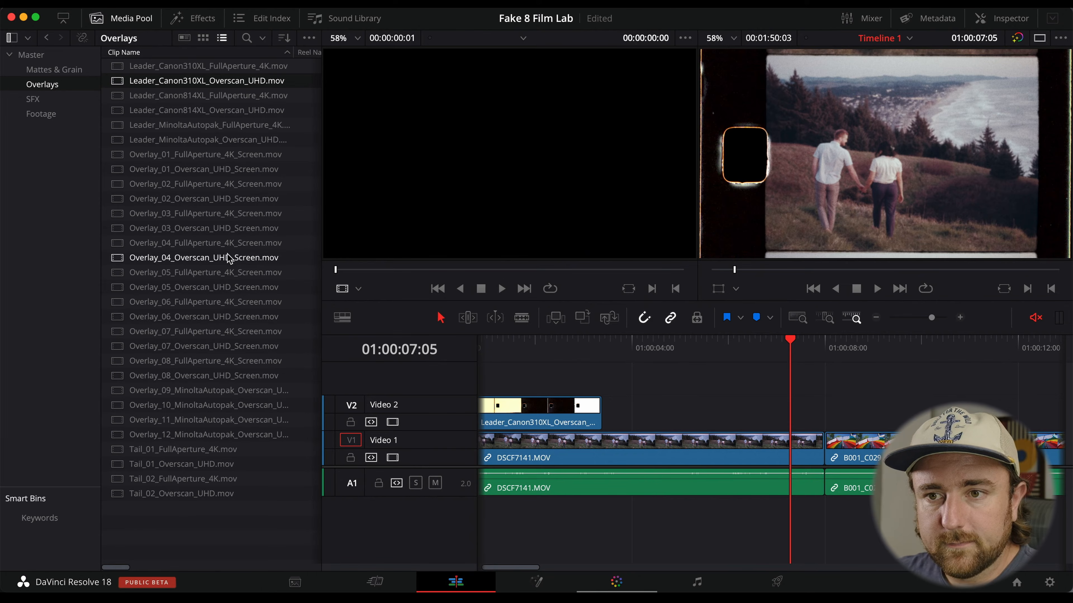
{"action": "left_click_drag", "start_coordinate": [235, 258], "coordinate": [792, 401]}
{"action": "left_click_drag", "start_coordinate": [848, 376], "coordinate": [701, 372]}
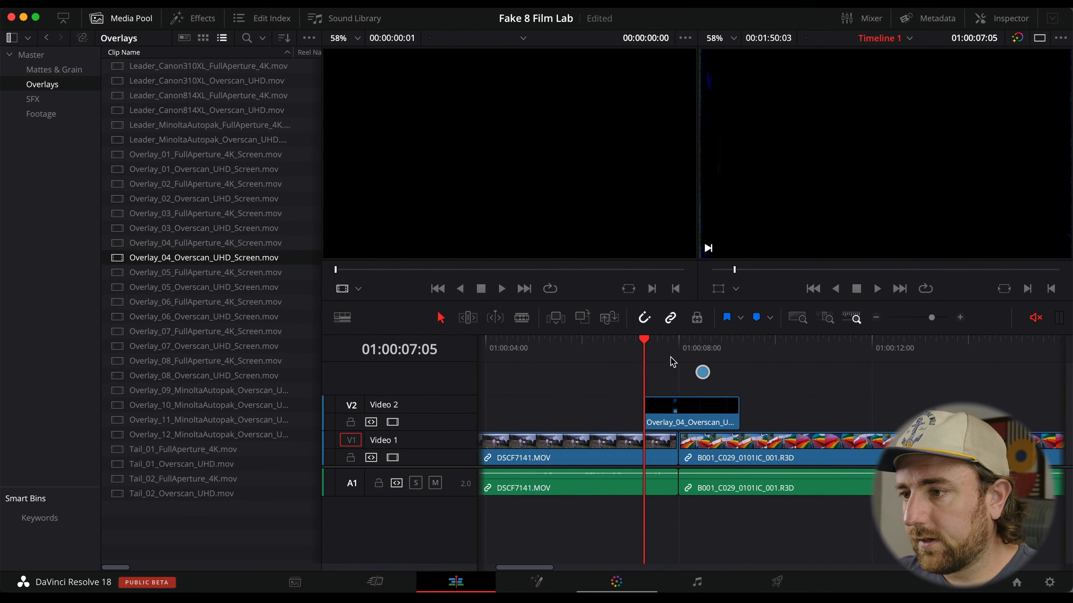
Set the Overlay_04 clip's composite mode to Screen.
{"action": "left_click", "coordinate": [681, 410]}
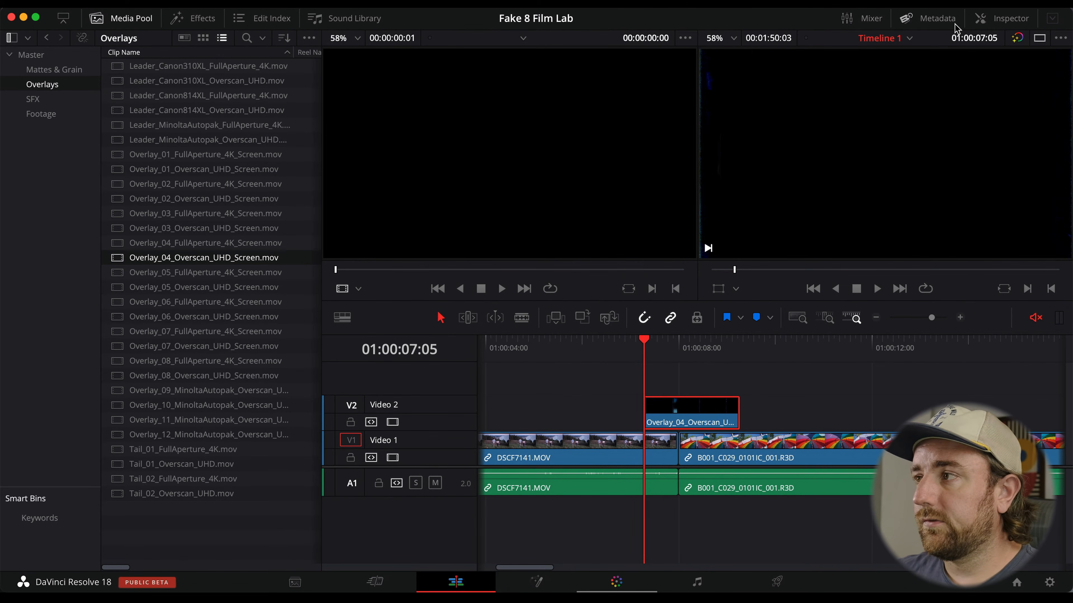
{"action": "left_click", "coordinate": [979, 19]}
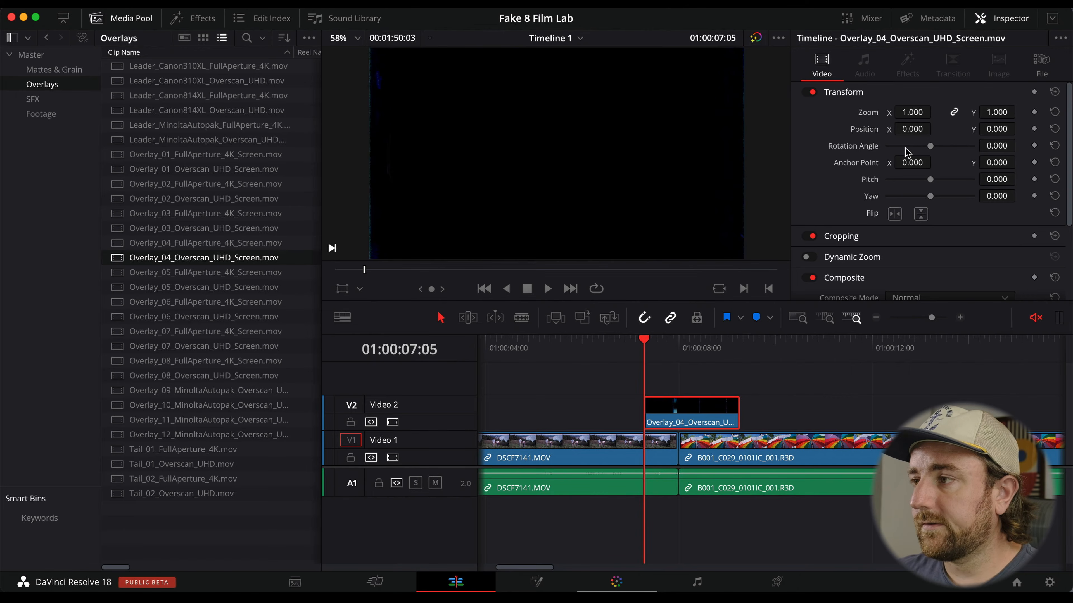
{"action": "scroll", "coordinate": [838, 185], "scroll_direction": "down", "scroll_amount": 3}
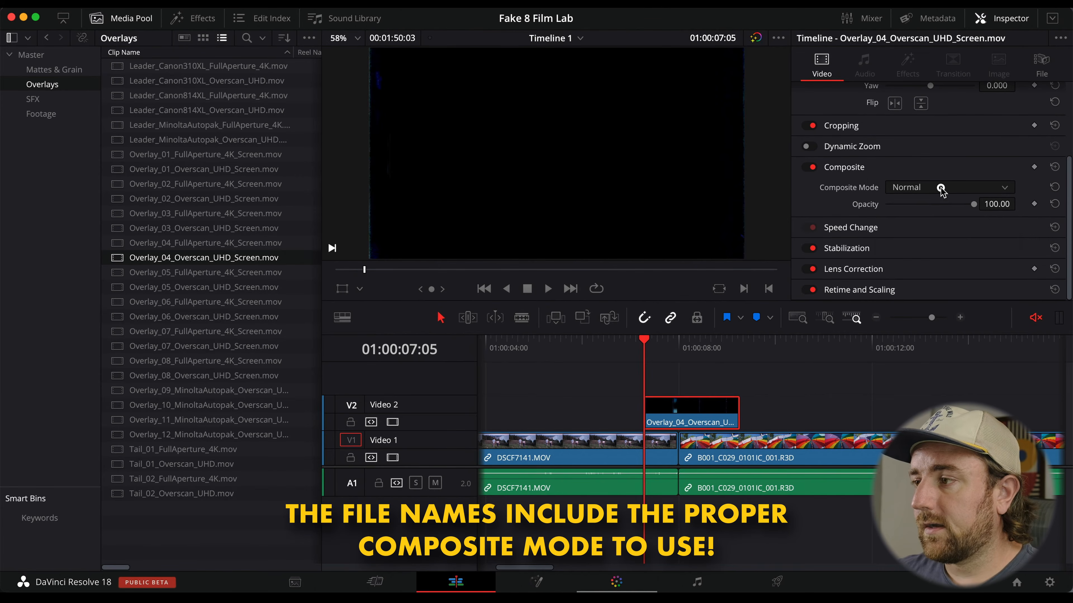
{"action": "left_click", "coordinate": [938, 188]}
{"action": "scroll", "coordinate": [946, 224], "scroll_direction": "down", "scroll_amount": 3}
{"action": "scroll", "coordinate": [946, 224], "scroll_direction": "down", "scroll_amount": 5}
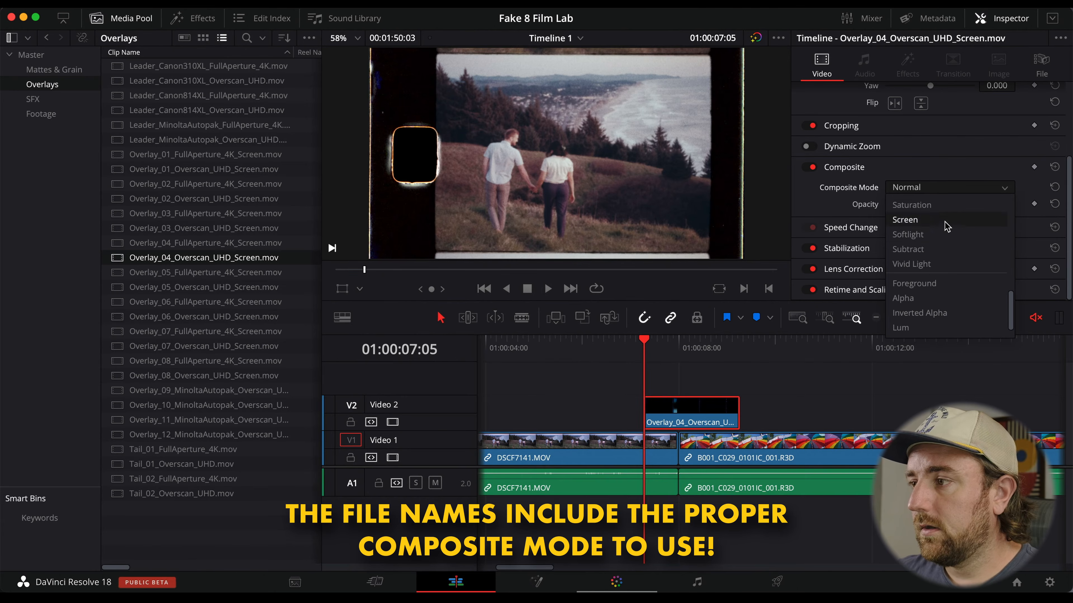
{"action": "left_click", "coordinate": [952, 221]}
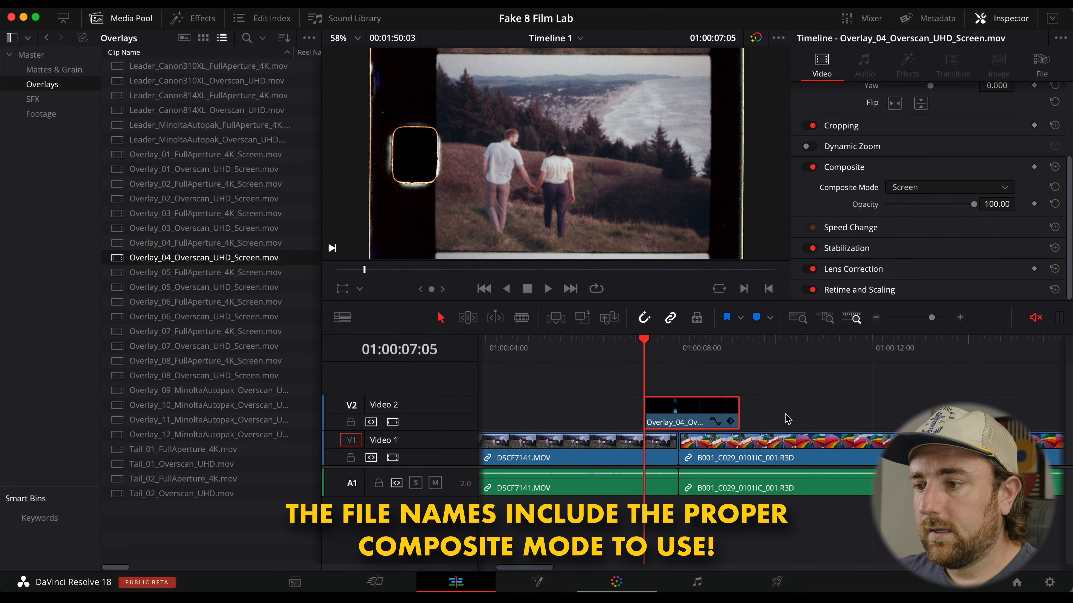
Play back the section under the first overlay to review it.
{"action": "left_click", "coordinate": [702, 379]}
{"action": "left_click", "coordinate": [631, 351]}
{"action": "key", "text": "space"}
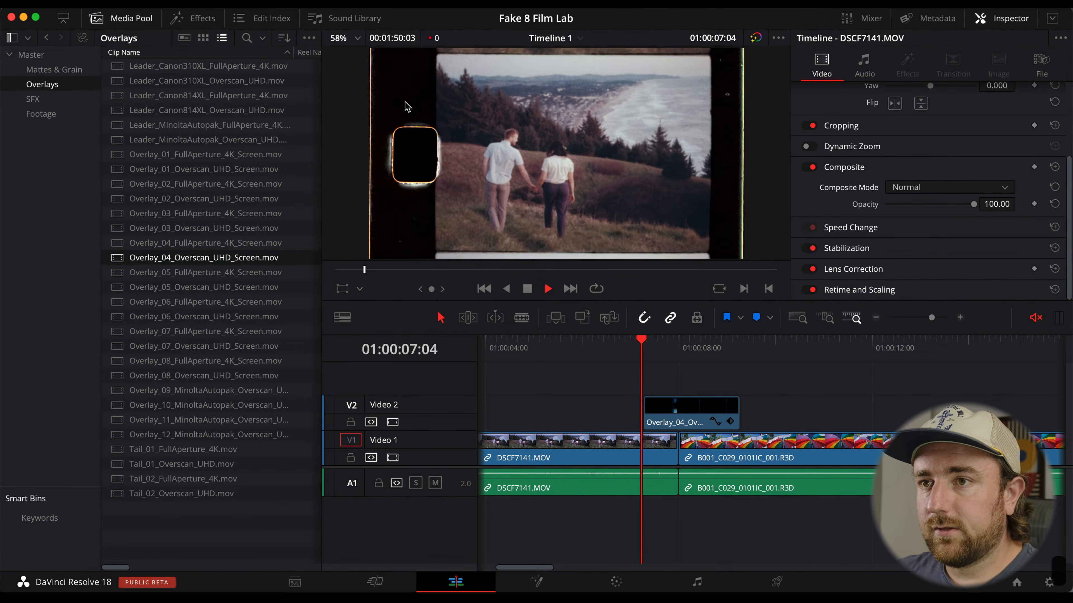
{"action": "left_click", "coordinate": [644, 338]}
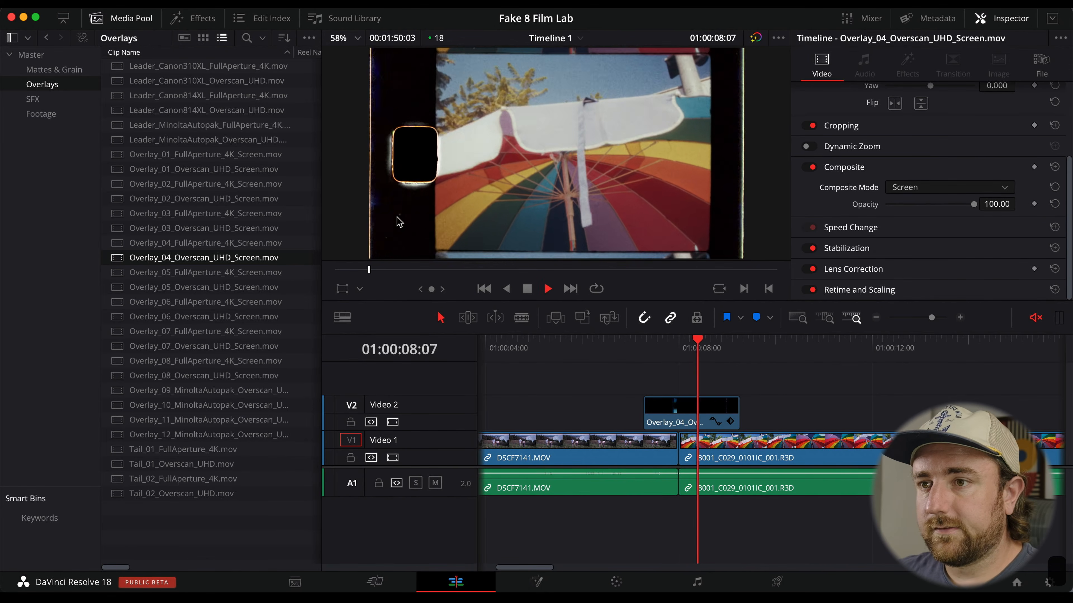
{"action": "key", "text": "space"}
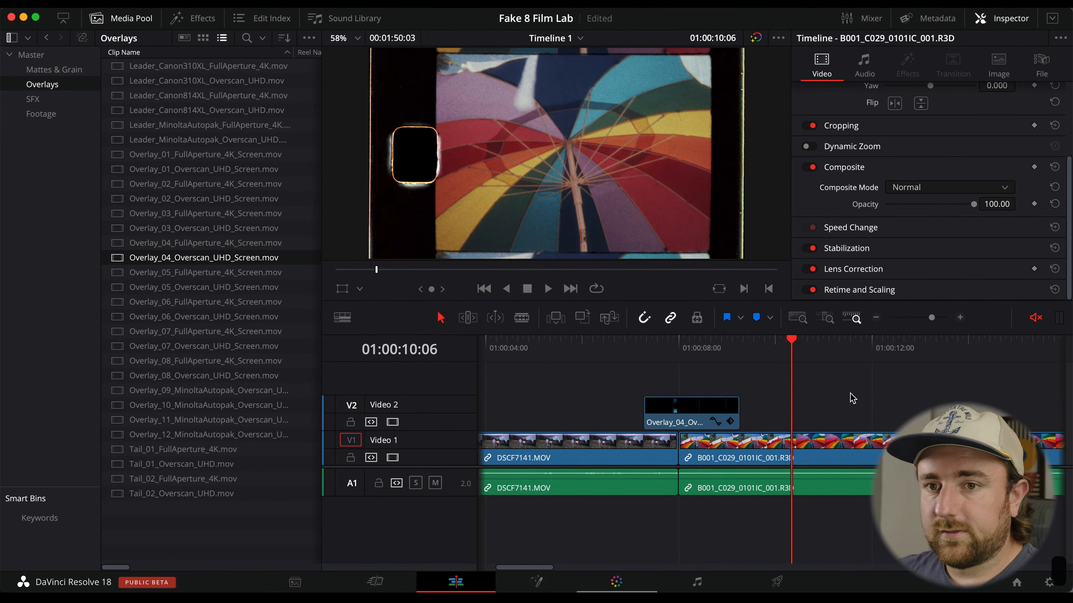
Add Overlay_05_Overscan_UHD_Screen.mov on Video 2 at about 01:00:11 and set its composite mode to Screen.
{"action": "scroll", "coordinate": [761, 400], "scroll_direction": "left", "scroll_amount": 5}
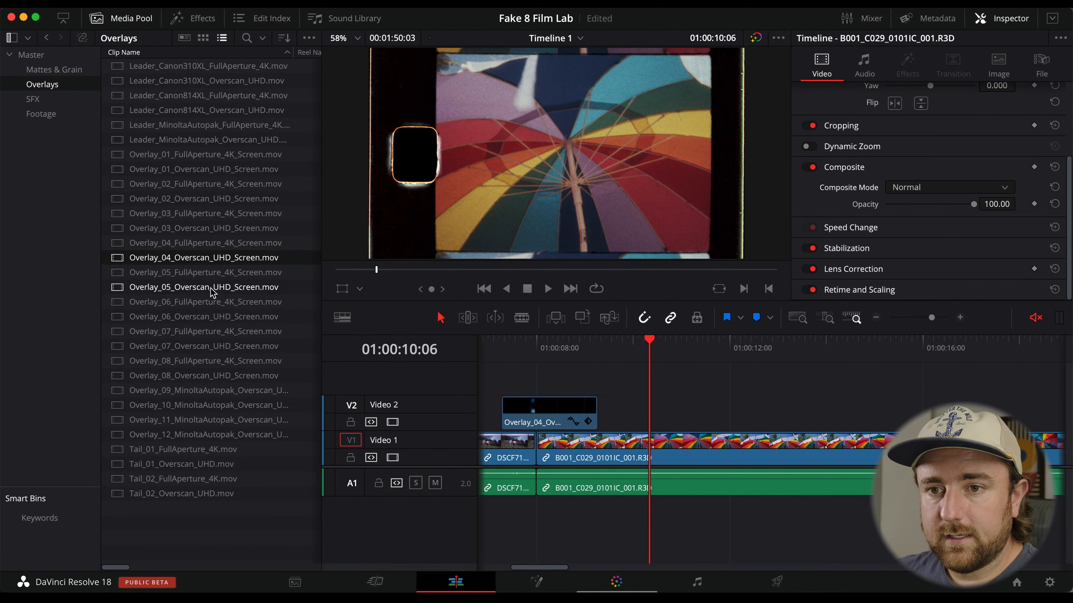
{"action": "left_click_drag", "start_coordinate": [213, 291], "coordinate": [763, 410]}
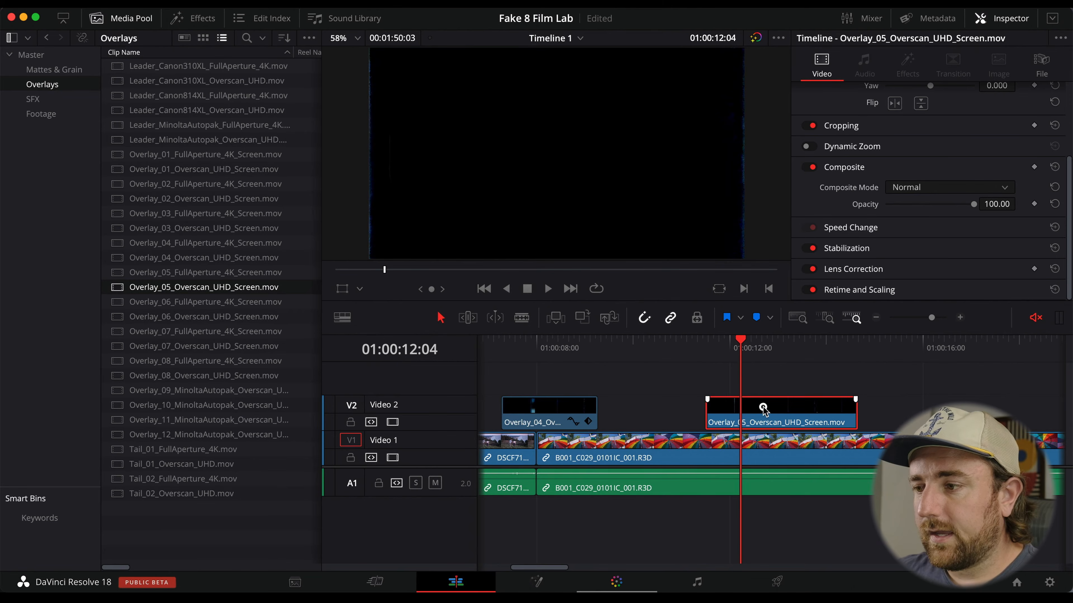
{"action": "left_click", "coordinate": [916, 187]}
{"action": "scroll", "coordinate": [917, 247], "scroll_direction": "down", "scroll_amount": 5}
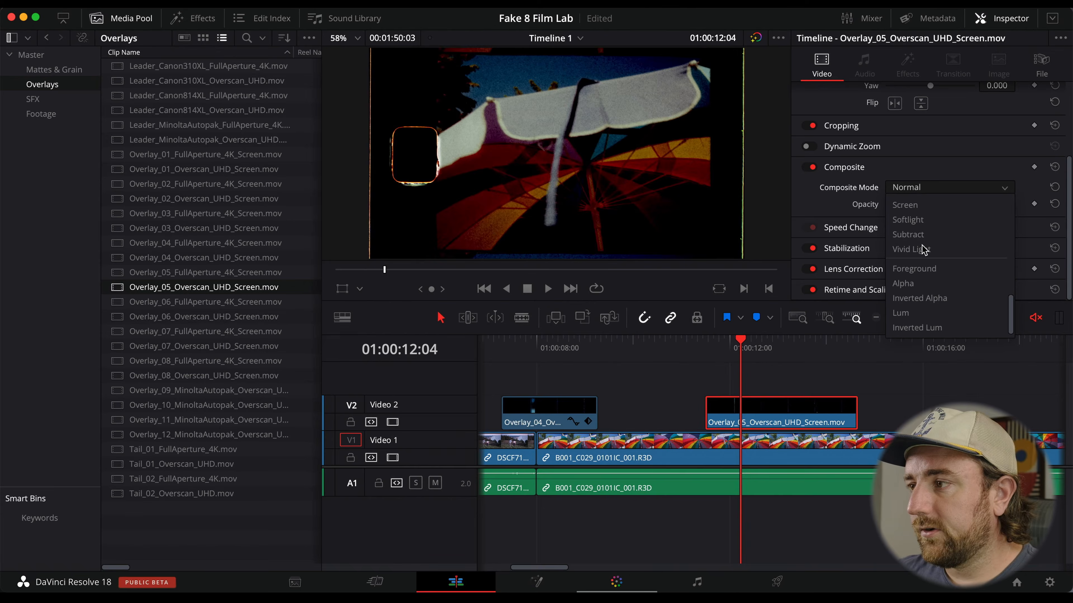
{"action": "left_click", "coordinate": [913, 205]}
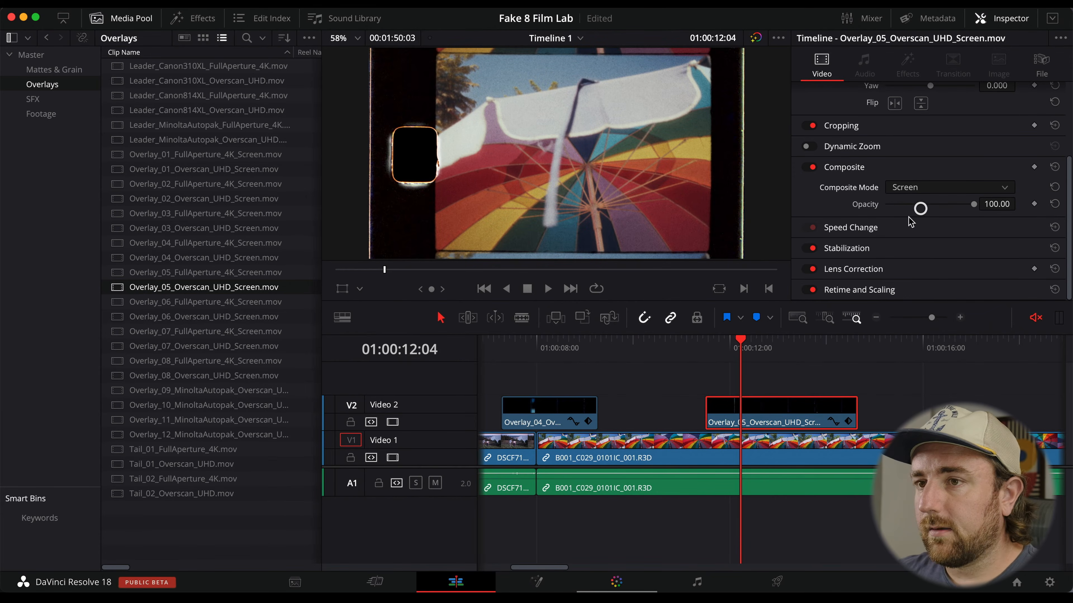
Play back the second overlay and save the project.
{"action": "left_click", "coordinate": [707, 350]}
{"action": "key", "text": "space"}
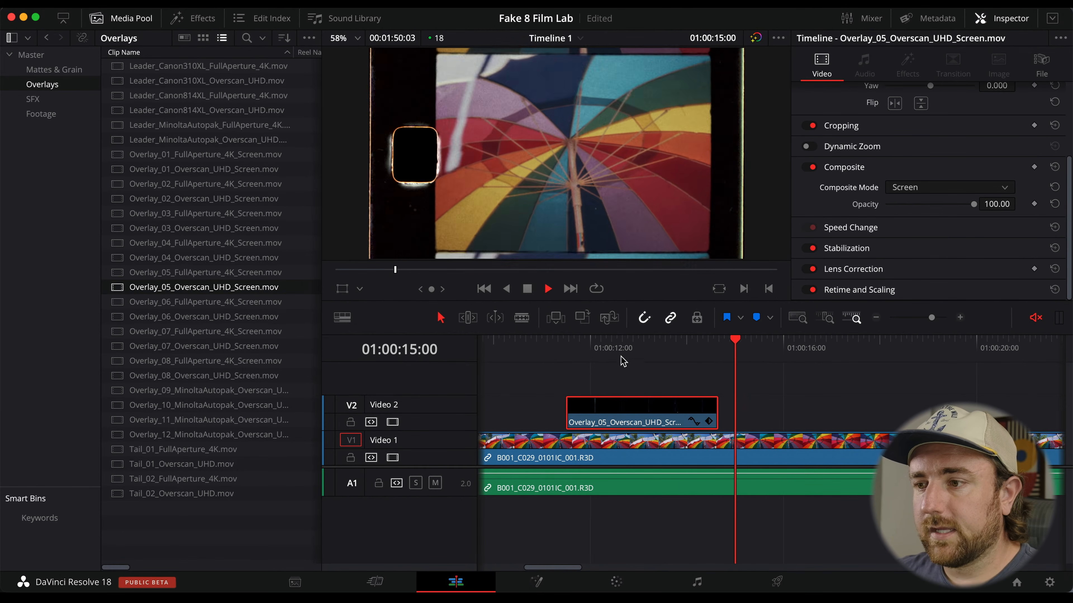
{"action": "left_click_drag", "start_coordinate": [621, 359], "coordinate": [651, 351]}
{"action": "key", "text": "super+s"}
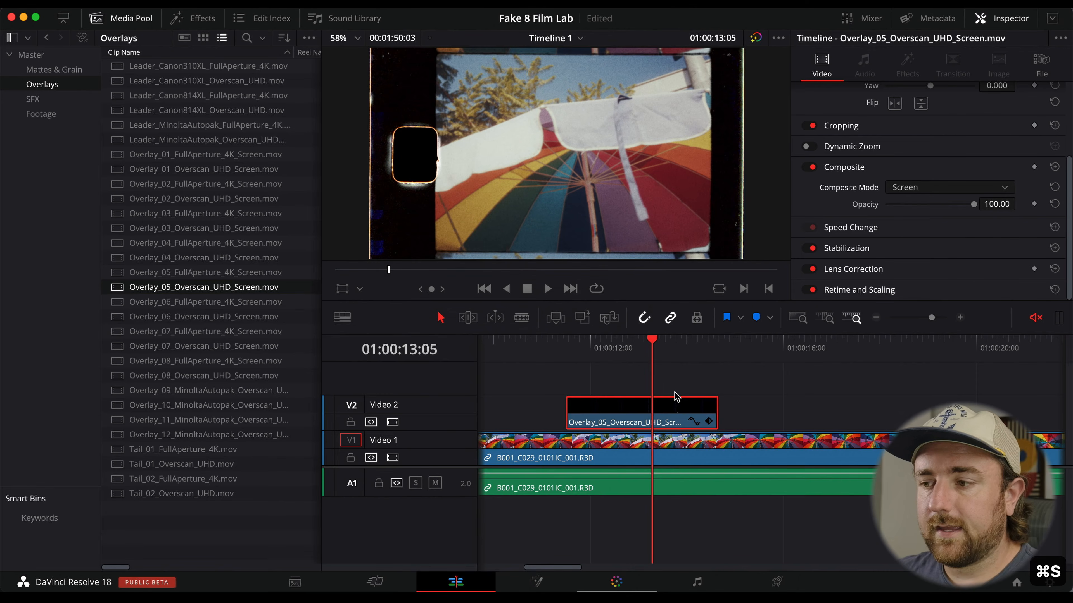
{"action": "left_click", "coordinate": [676, 404]}
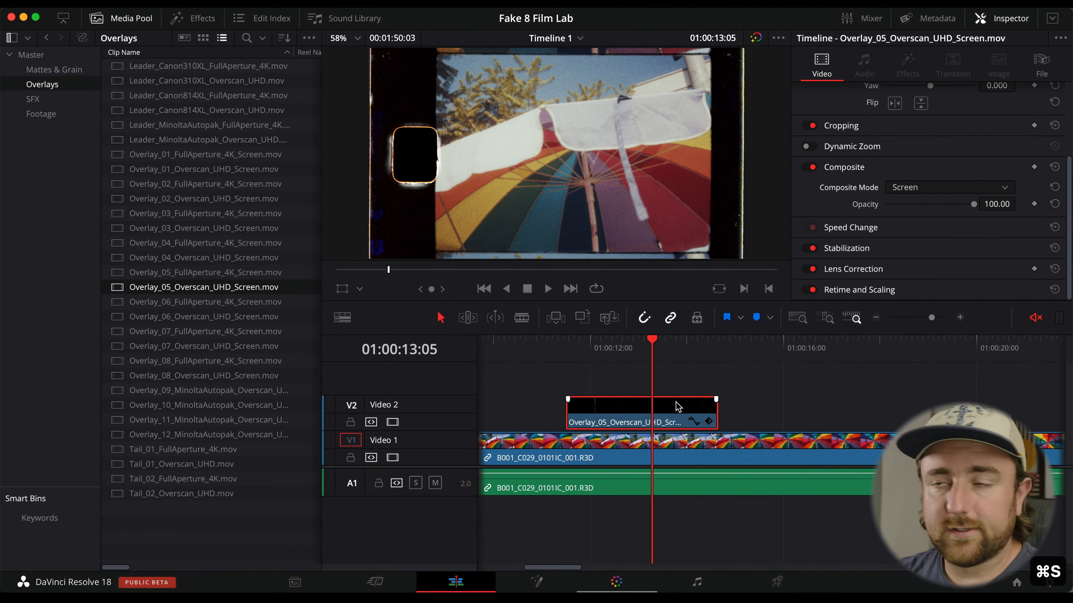
{"action": "key", "text": "super+minus"}
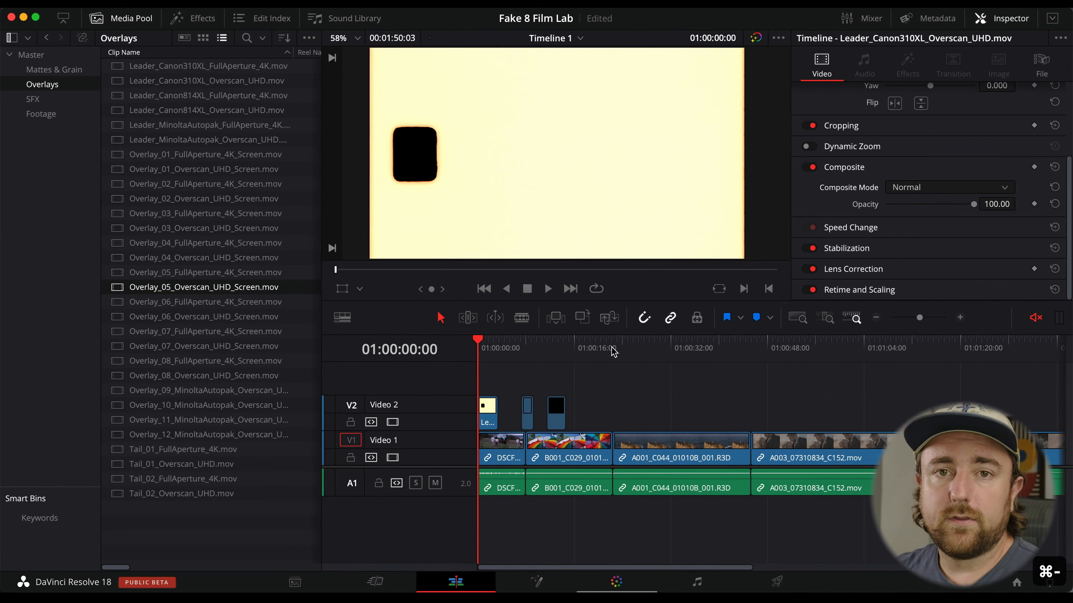
{"action": "left_click", "coordinate": [30, 99]}
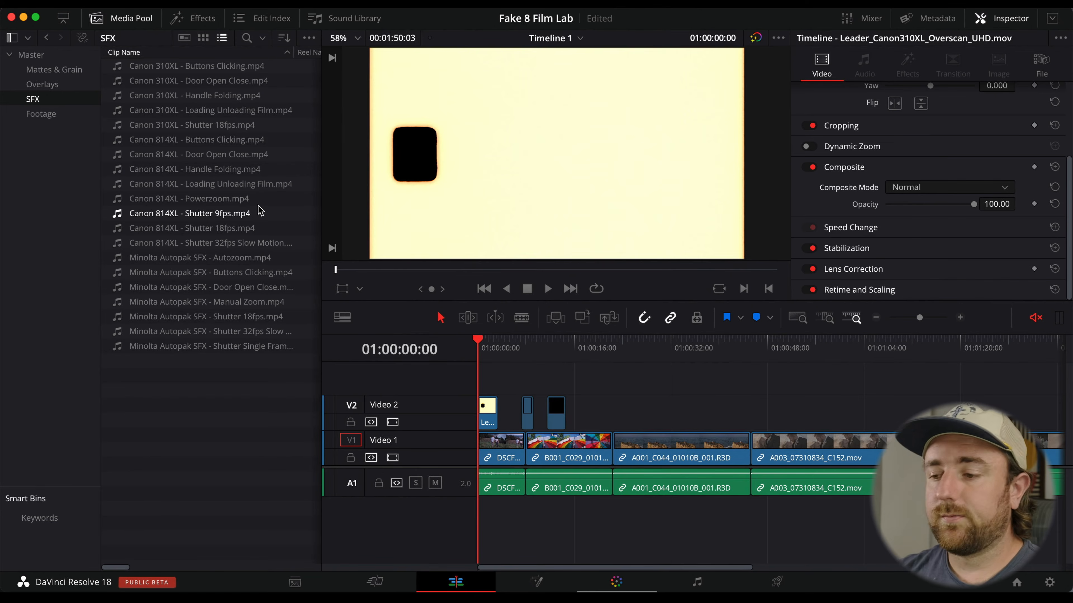
Open the Deliver page and choose the ProRes 422 HQ render preset.
{"action": "left_click", "coordinate": [778, 583]}
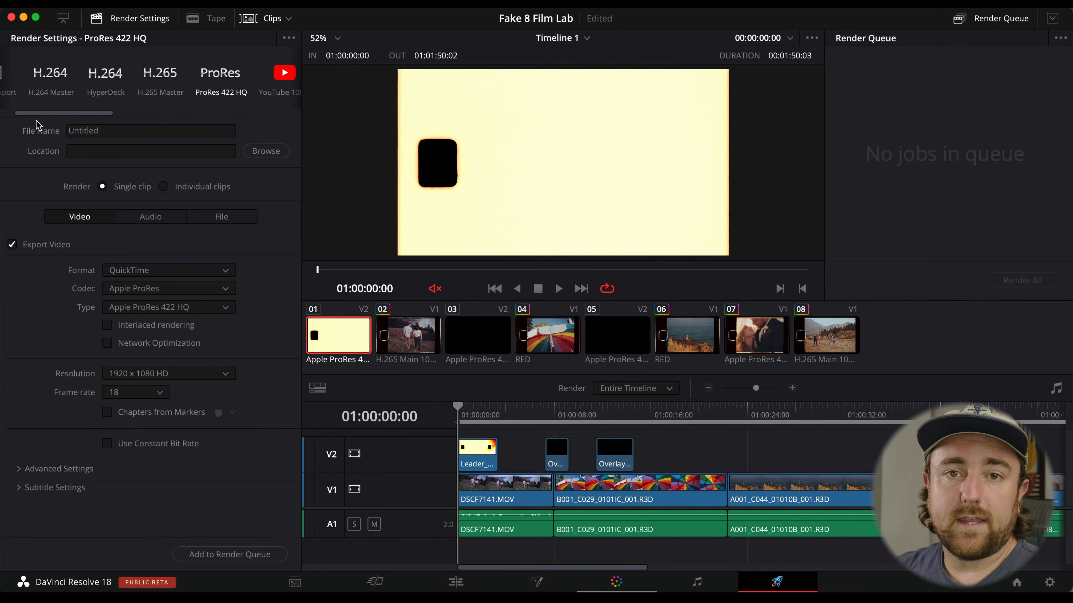
{"action": "left_click_drag", "start_coordinate": [43, 113], "coordinate": [41, 113]}
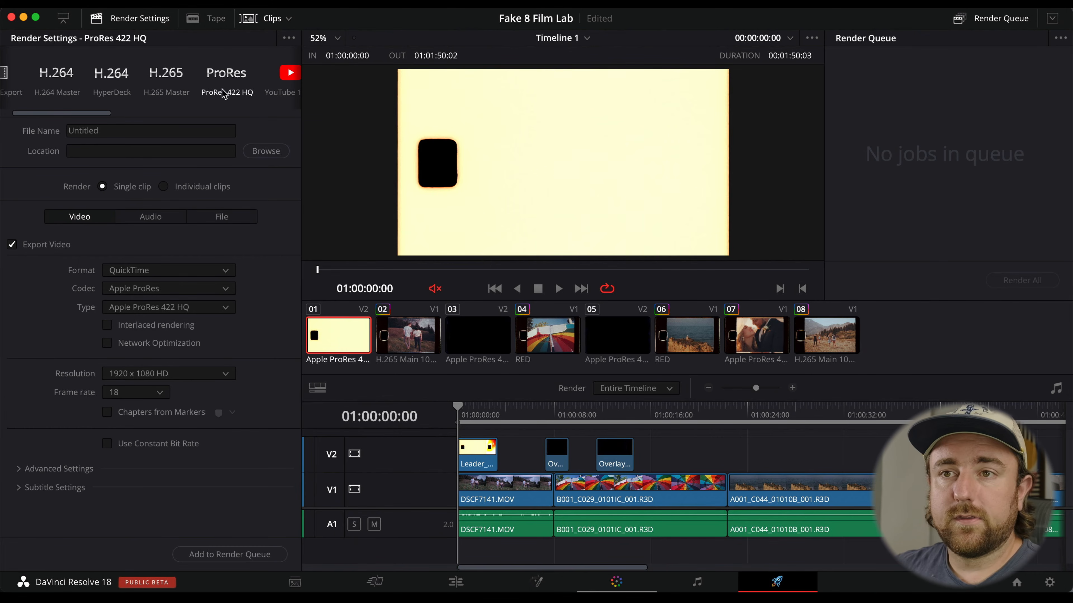
{"action": "left_click", "coordinate": [231, 77]}
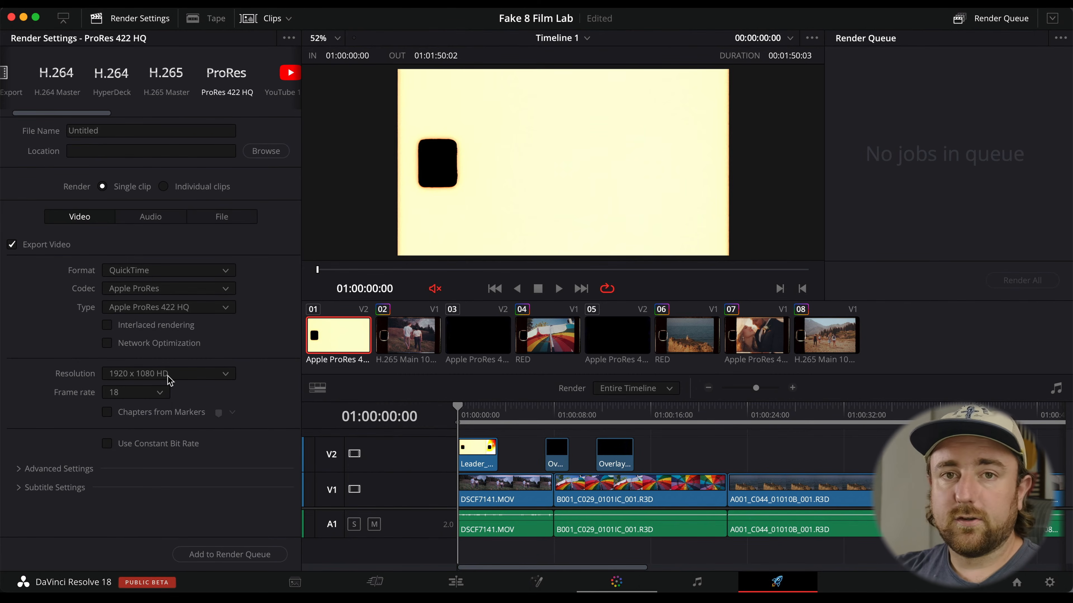
Set the project's timeline resolution to 3840 x 2160 Ultra HD in project settings and save.
{"action": "key", "text": "shift+9"}
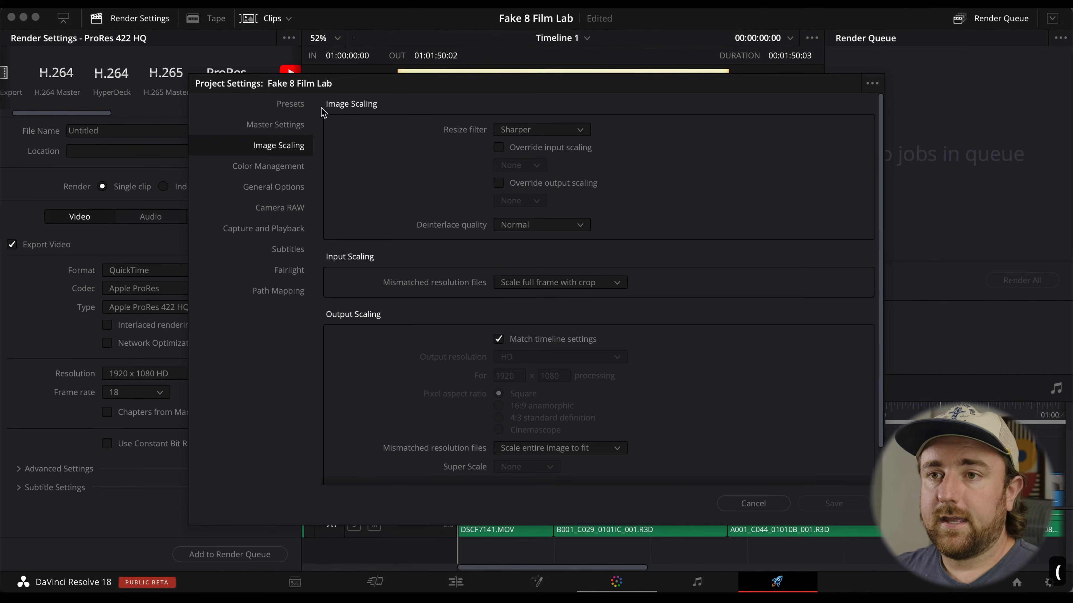
{"action": "left_click", "coordinate": [298, 124]}
{"action": "left_click", "coordinate": [542, 132]}
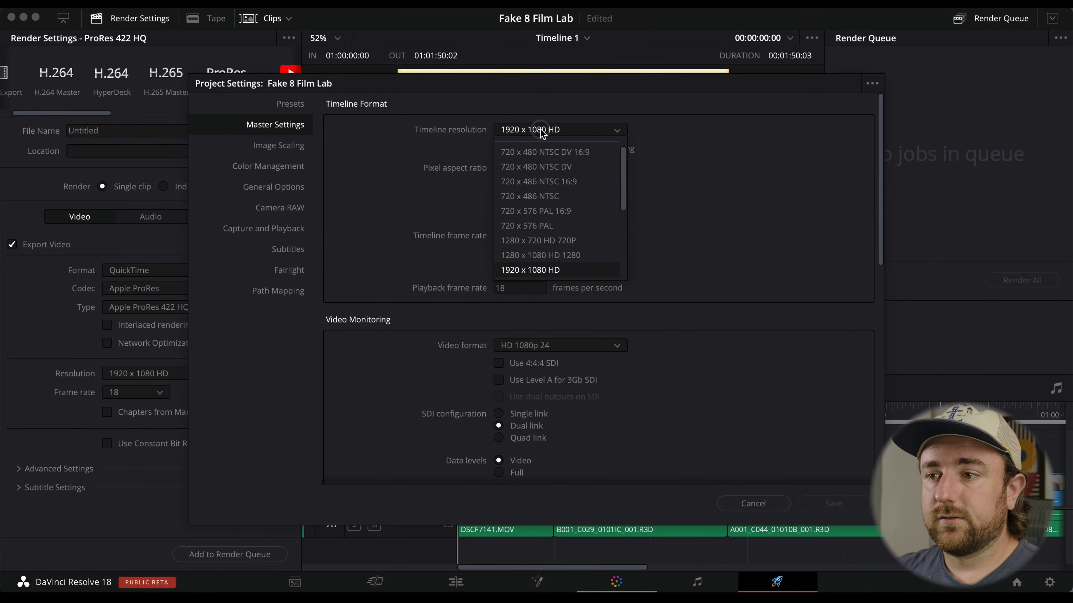
{"action": "scroll", "coordinate": [591, 156], "scroll_direction": "down", "scroll_amount": 3}
{"action": "left_click", "coordinate": [591, 236]}
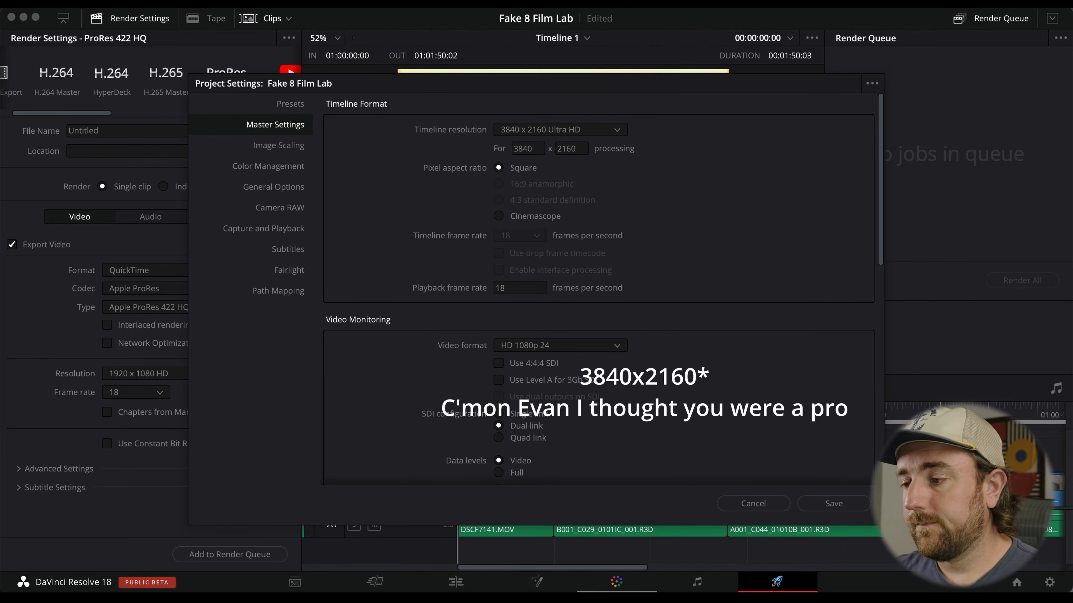
{"action": "left_click", "coordinate": [838, 503]}
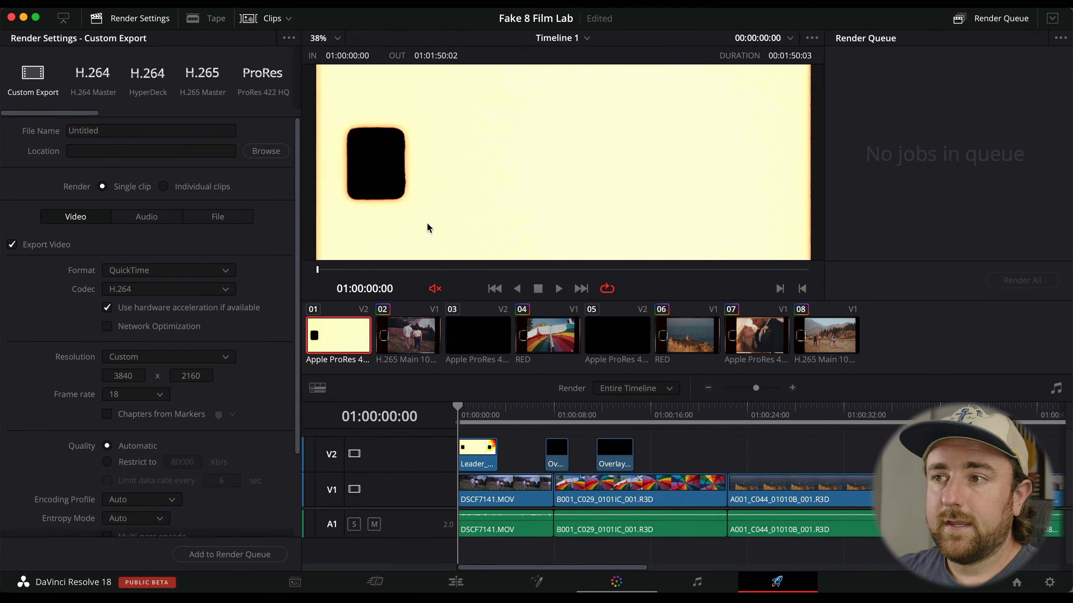
Scrub through the timeline to review the clips and overlays at the new resolution.
{"action": "left_click", "coordinate": [528, 416]}
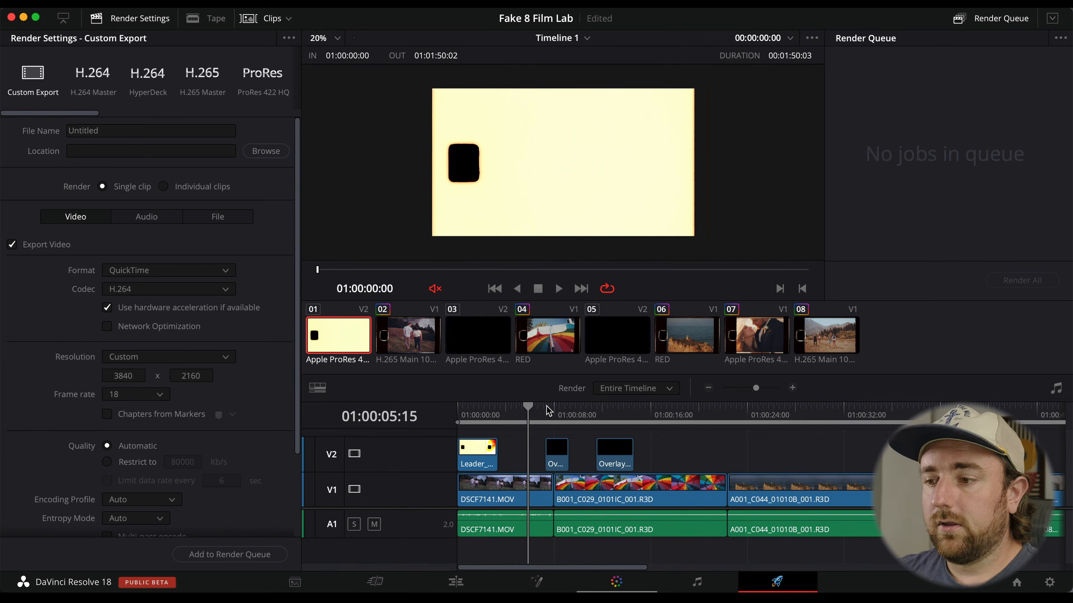
{"action": "left_click", "coordinate": [675, 415]}
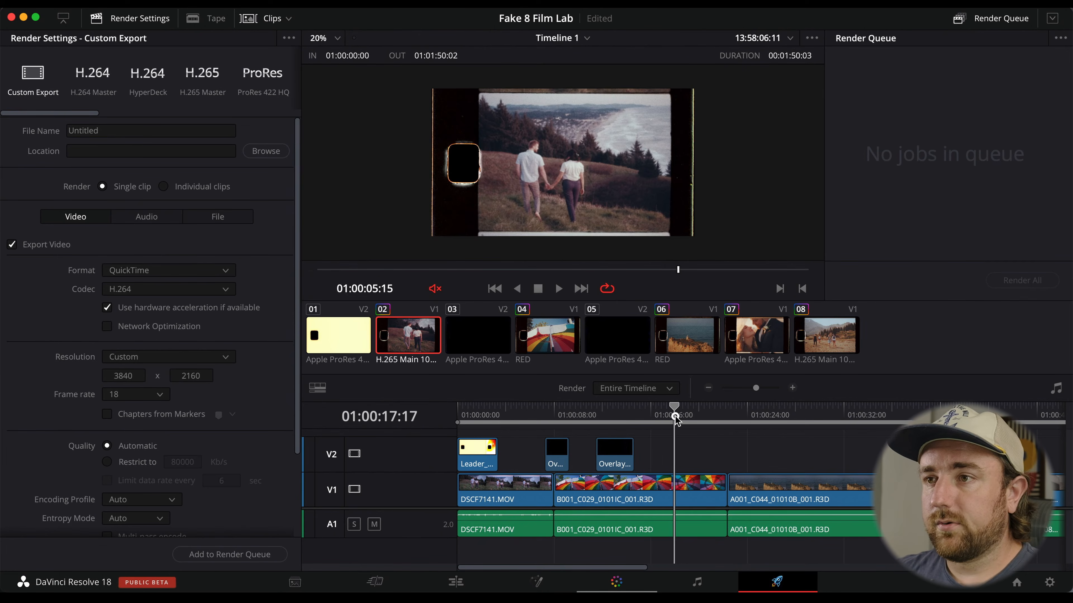
{"action": "left_click", "coordinate": [778, 416]}
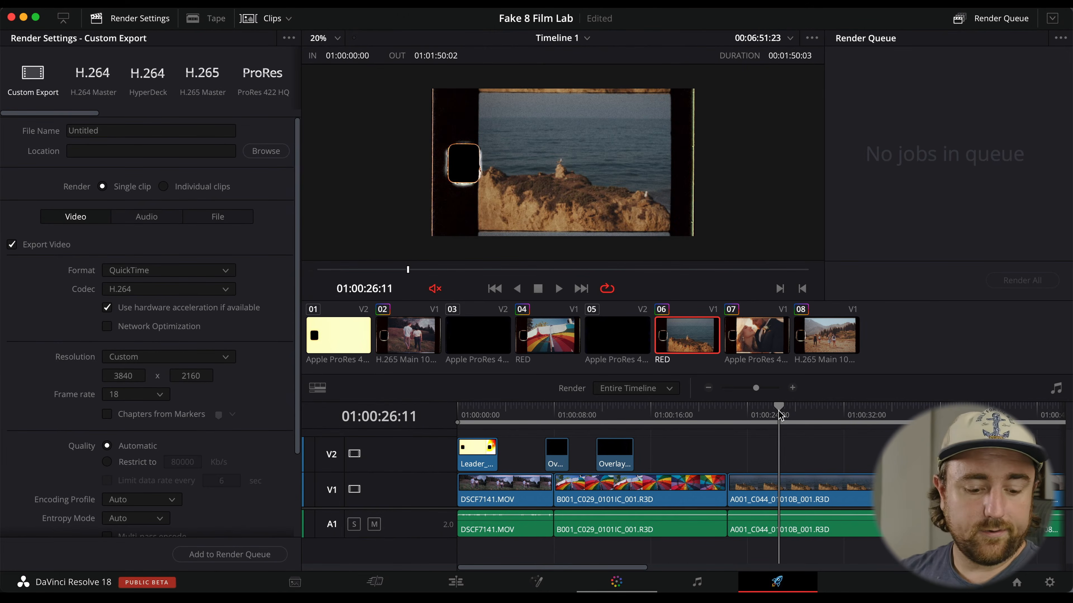
{"action": "left_click", "coordinate": [671, 417]}
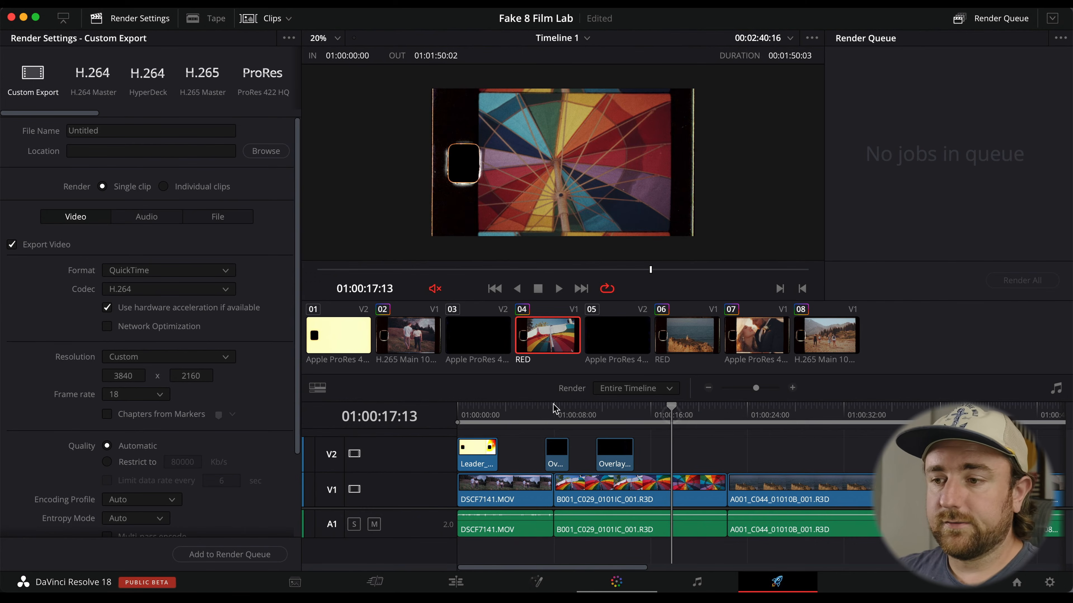
{"action": "left_click", "coordinate": [545, 416]}
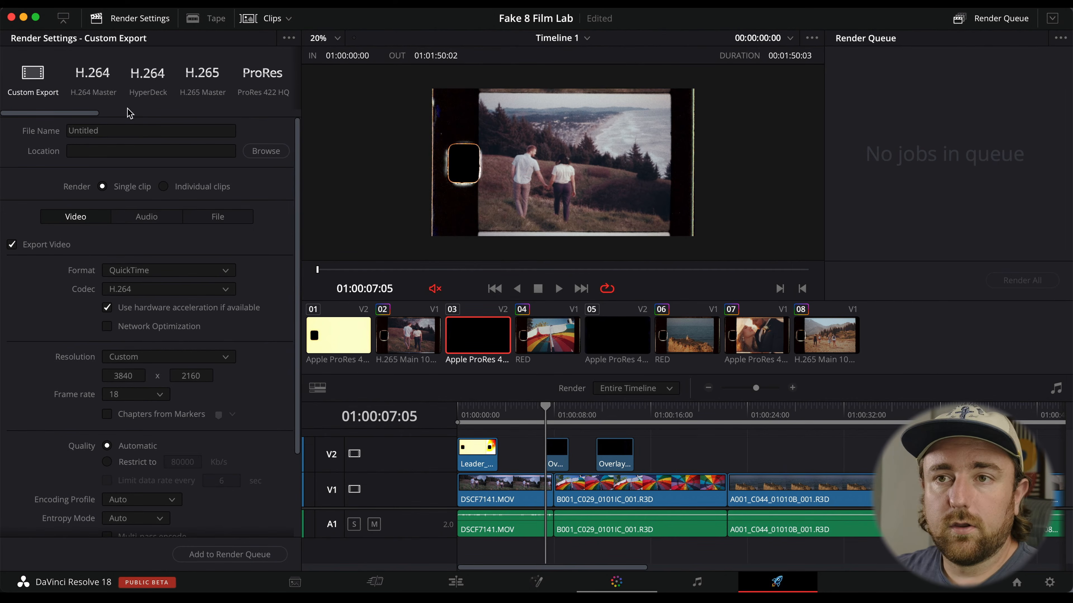
Reapply the ProRes 422 HQ preset and enable forcing sizing and debayer to highest quality in advanced settings.
{"action": "left_click", "coordinate": [254, 76]}
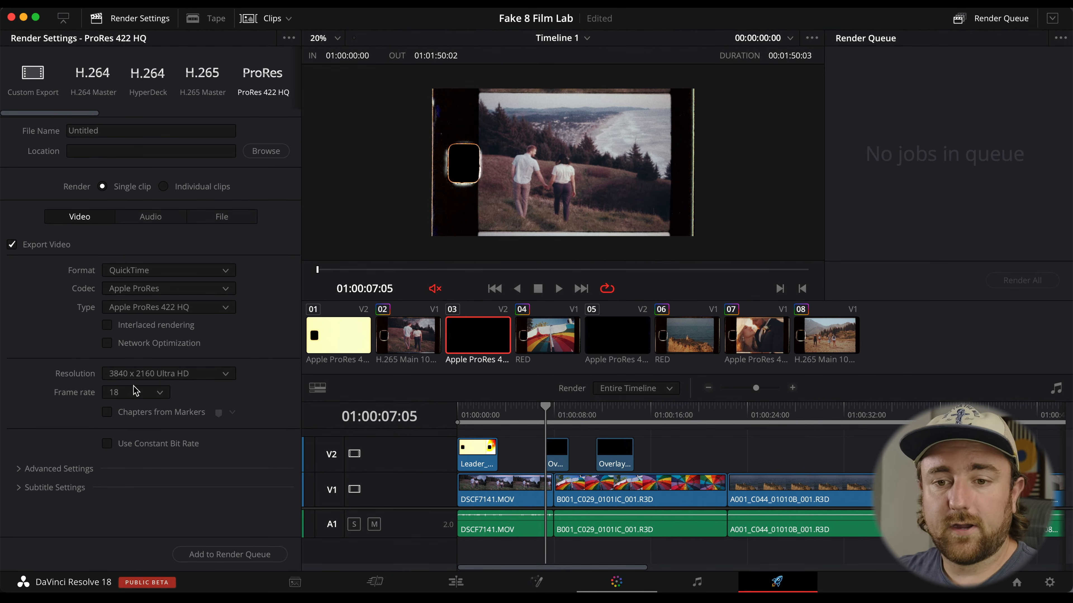
{"action": "left_click", "coordinate": [80, 468]}
{"action": "scroll", "coordinate": [286, 431], "scroll_direction": "down", "scroll_amount": 10}
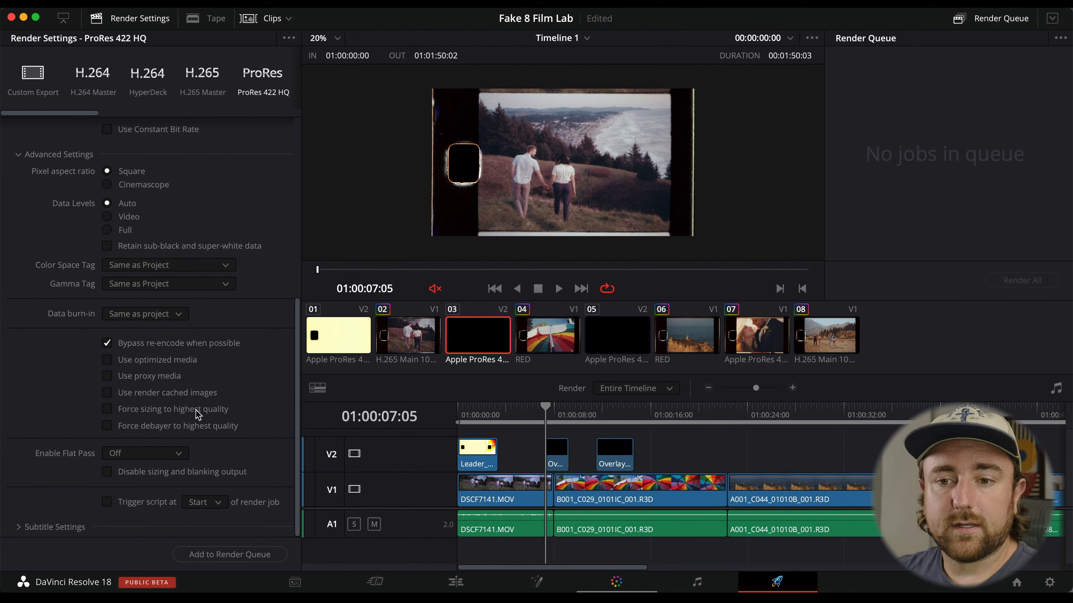
{"action": "left_click", "coordinate": [197, 408]}
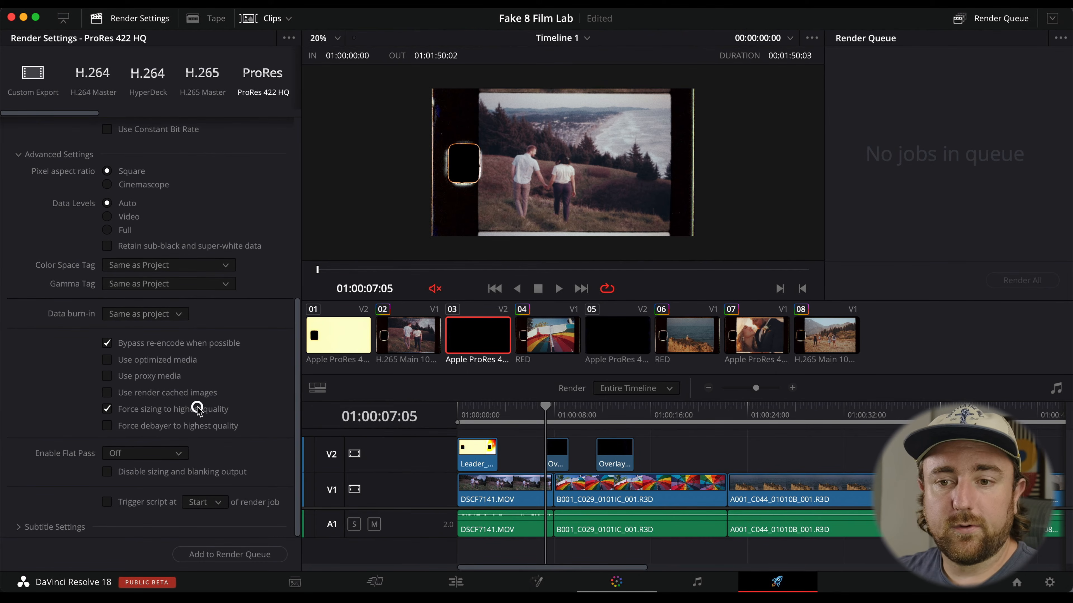
{"action": "left_click", "coordinate": [199, 427]}
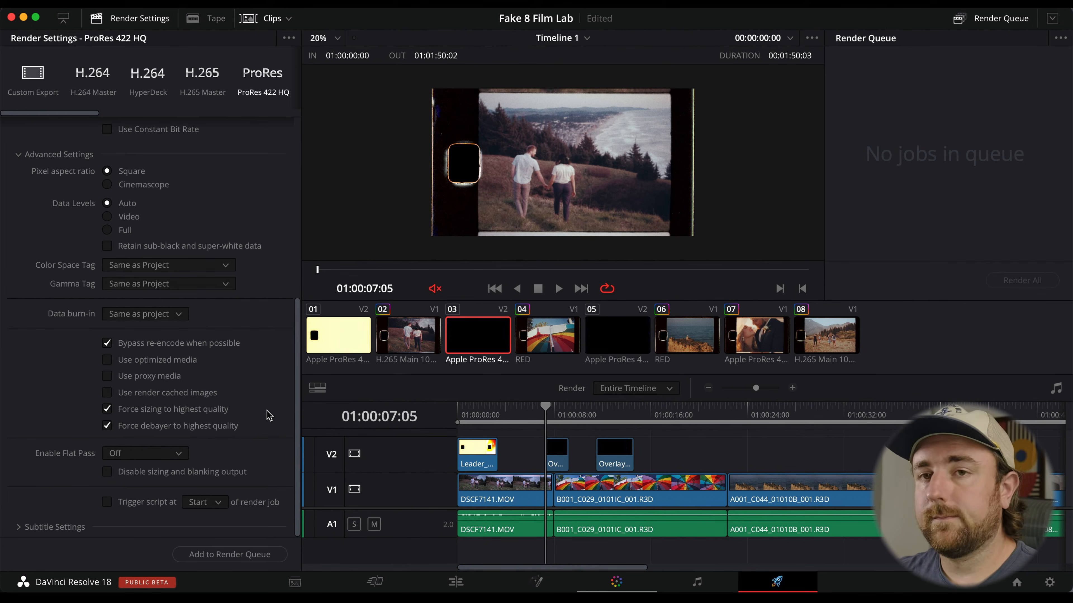
Name the render file Fake8 Footage and set its output location to the Movies folder.
{"action": "scroll", "coordinate": [269, 413], "scroll_direction": "up", "scroll_amount": 10}
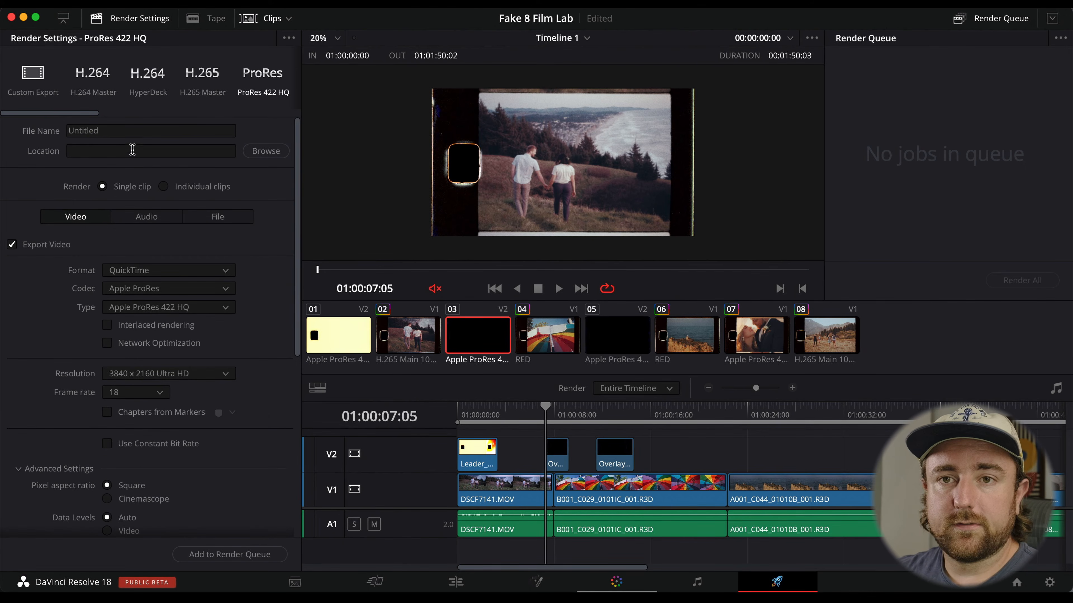
{"action": "left_click", "coordinate": [120, 131]}
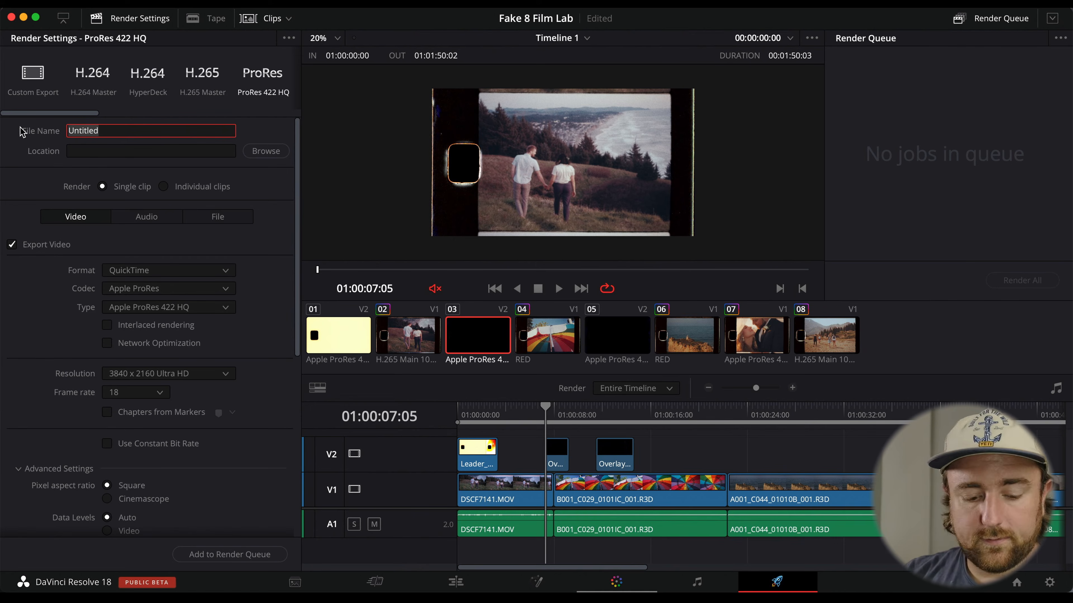
{"action": "type", "text": "Fake8 Footage"}
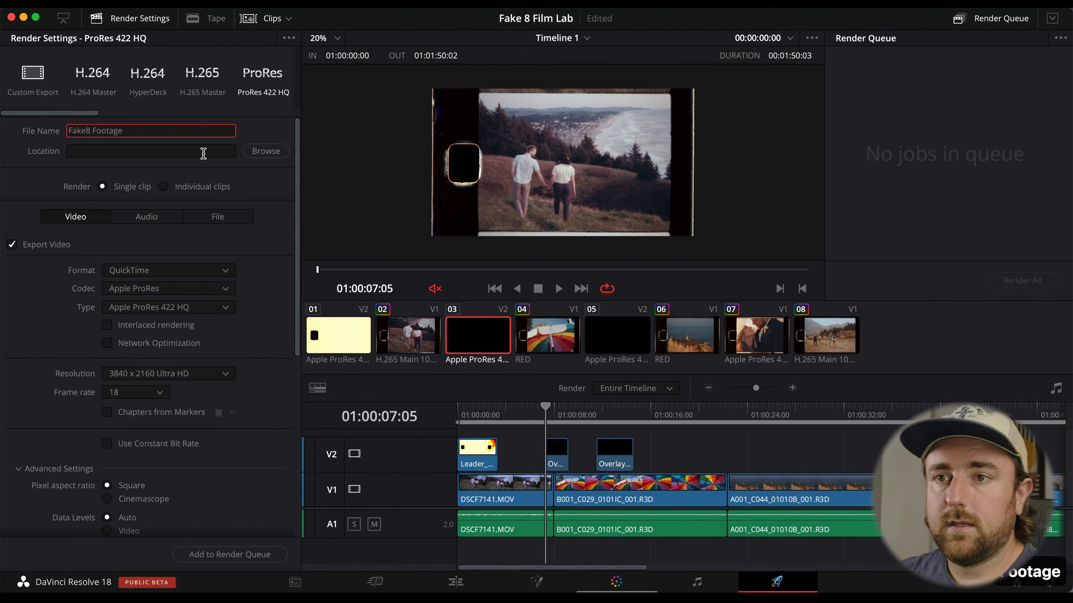
{"action": "left_click", "coordinate": [266, 151]}
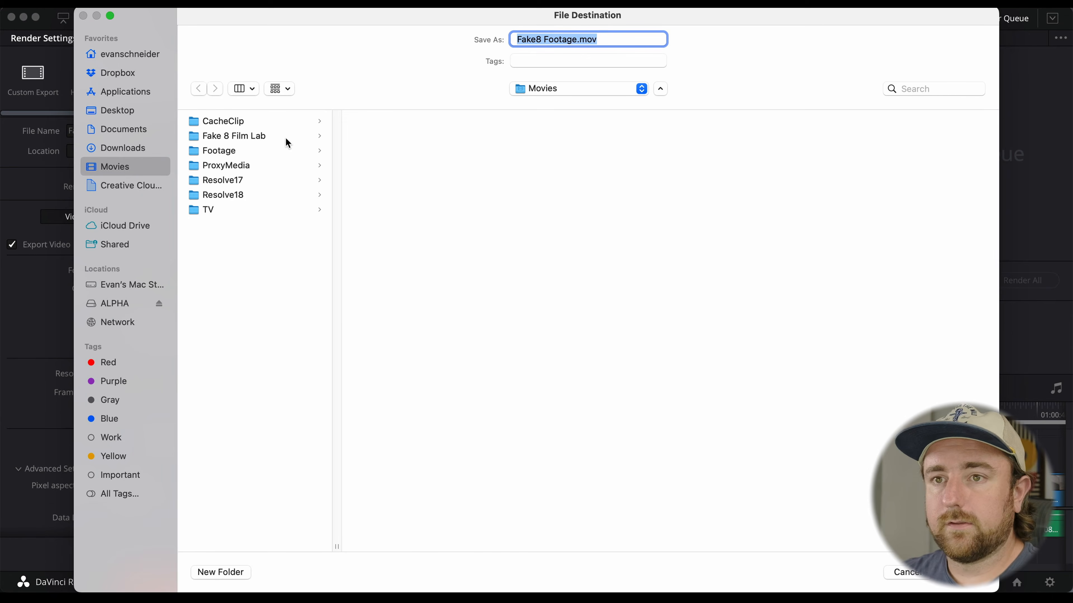
{"action": "left_click", "coordinate": [987, 582]}
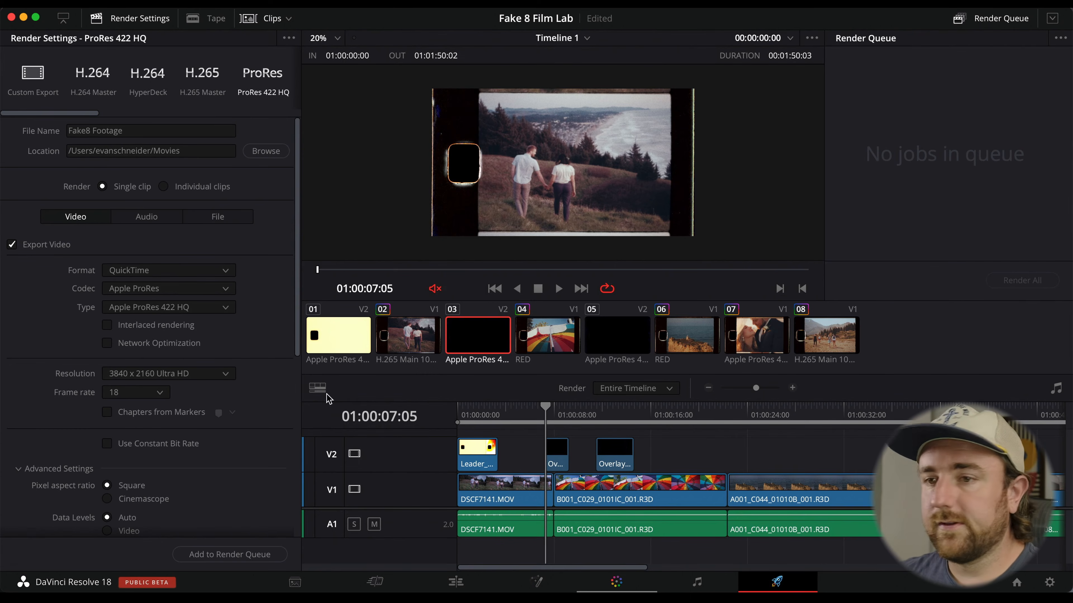
Add the job to the render queue and render all jobs.
{"action": "left_click", "coordinate": [255, 554]}
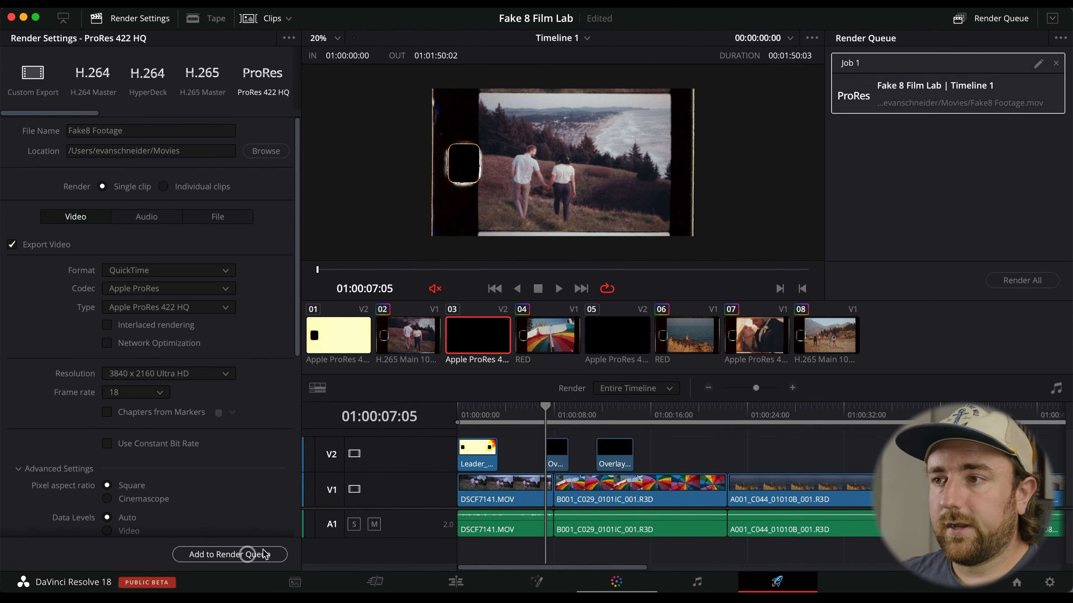
{"action": "left_click", "coordinate": [1002, 281]}
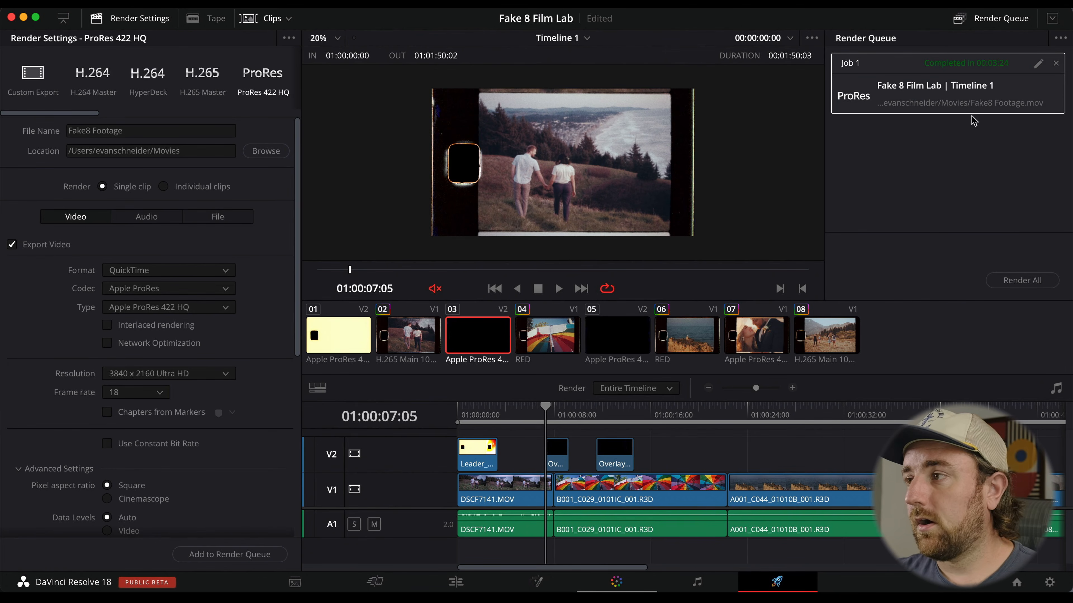
Reveal the rendered file in Finder and preview it.
{"action": "right_click", "coordinate": [963, 89]}
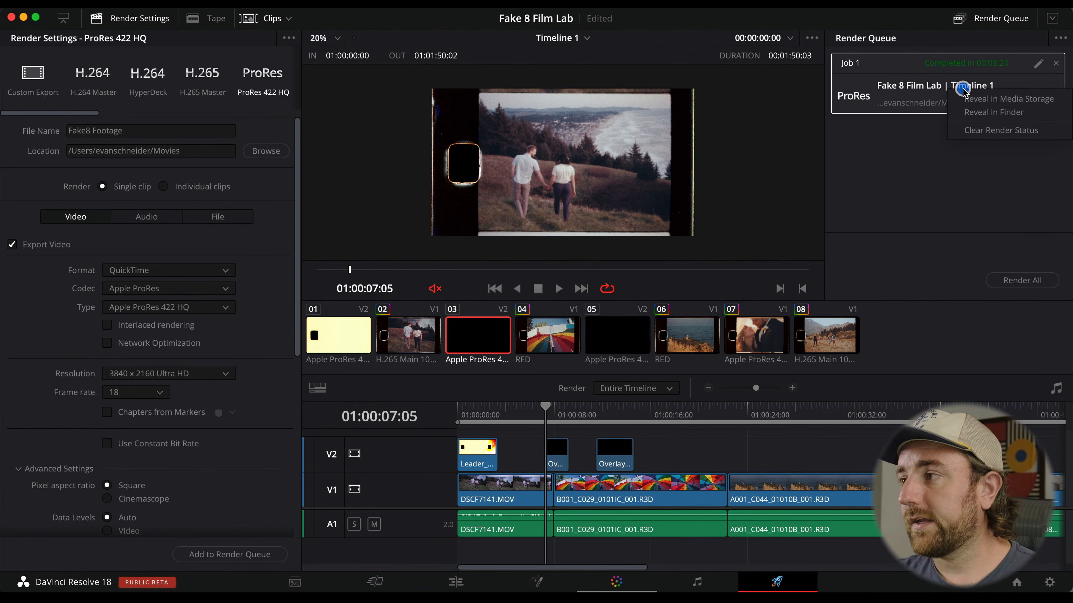
{"action": "left_click", "coordinate": [995, 112]}
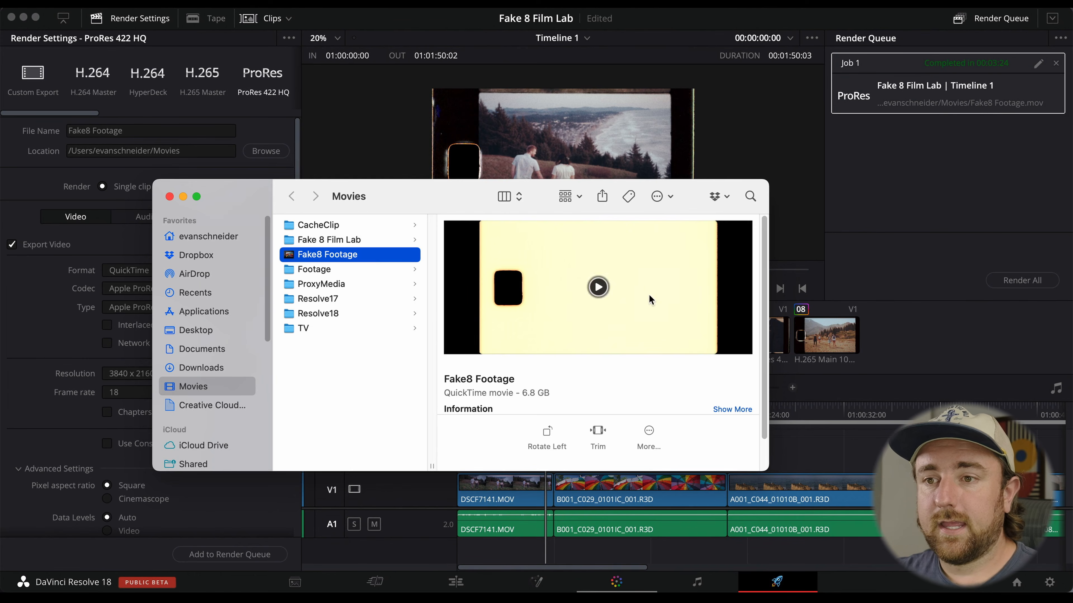
{"action": "key", "text": "space"}
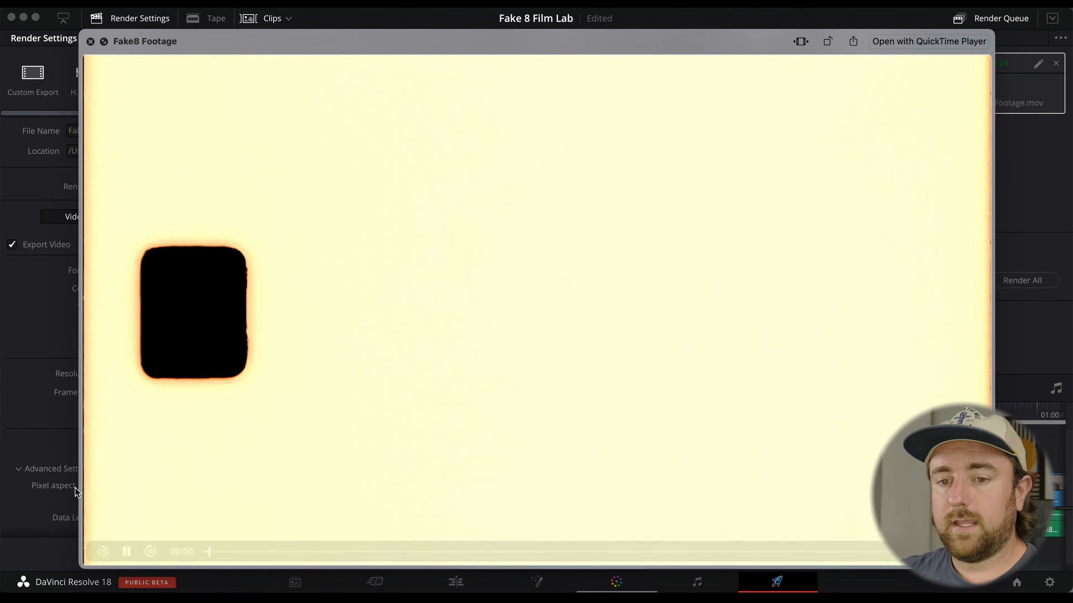